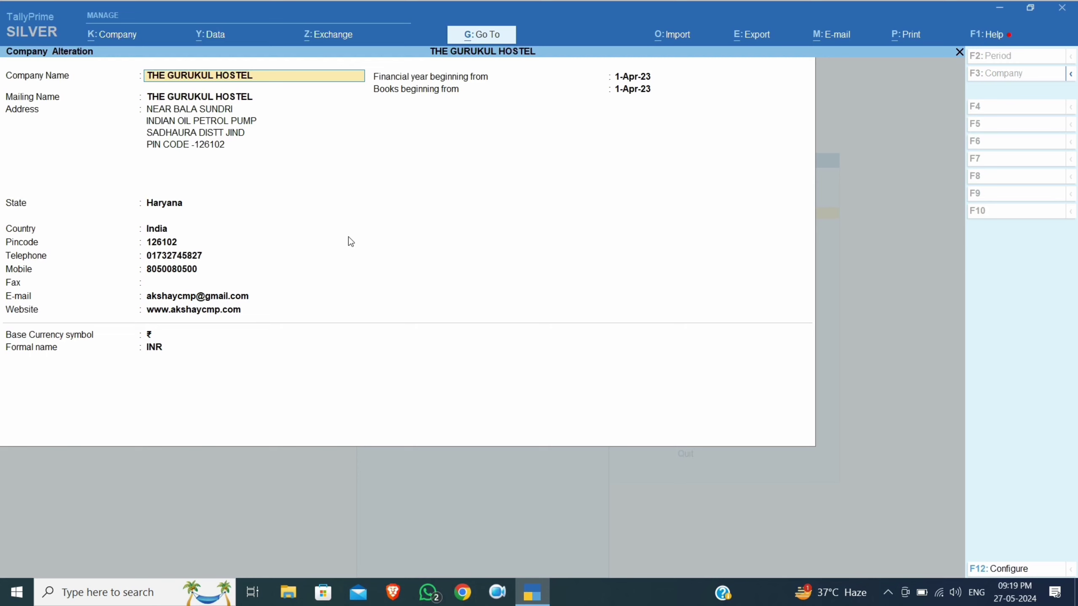
Leave THE GURUKUL HOSTEL company details unchanged and return to the Gateway of Tally
key("BackSpace")
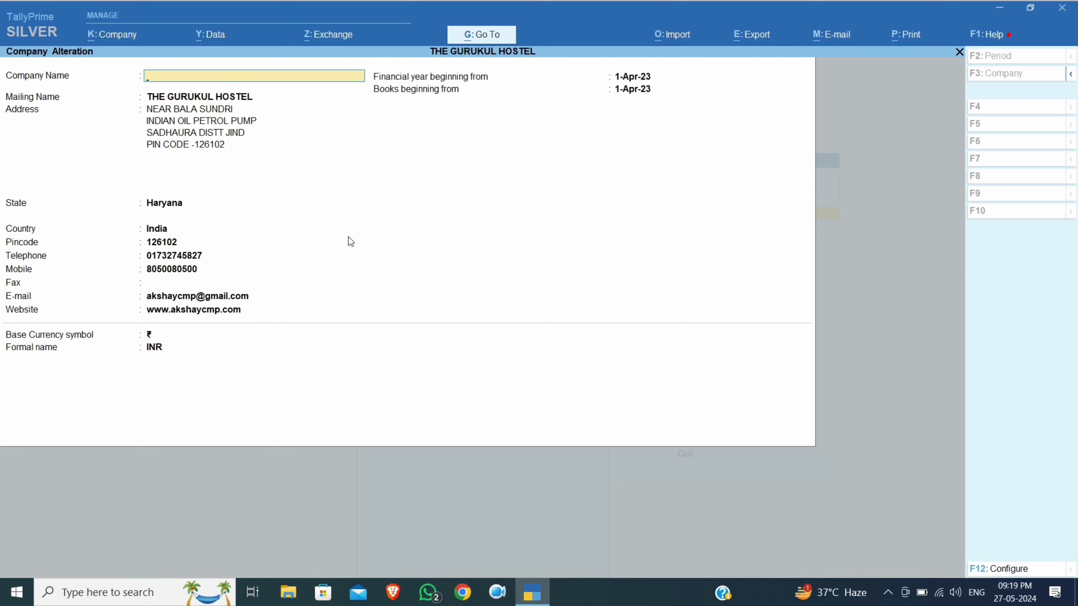
key("Escape")
key("Escape")
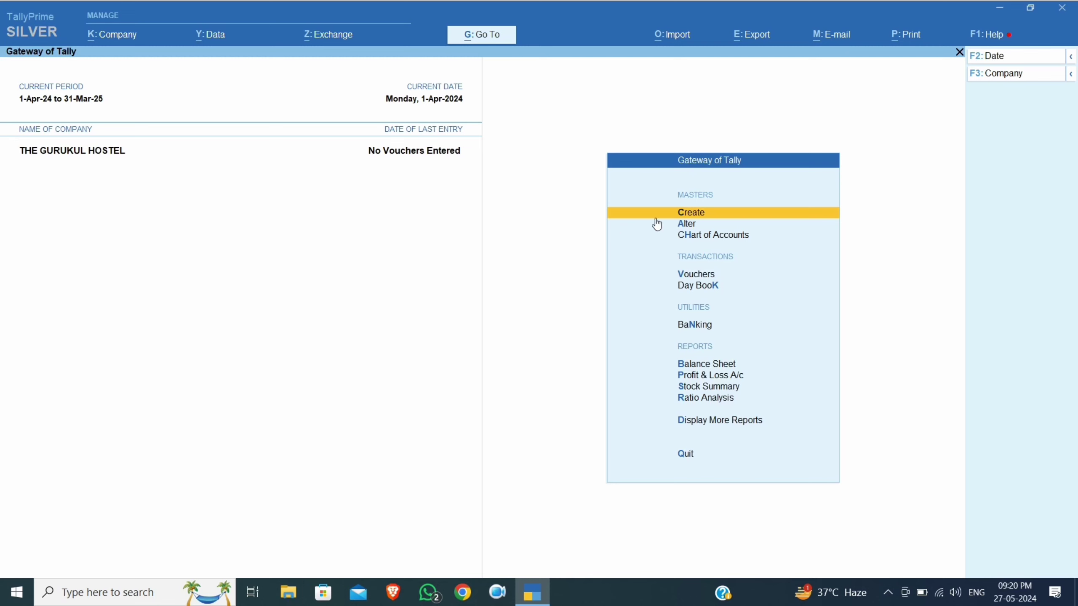
Start a new ledger named ROOM RENT
key("Return")
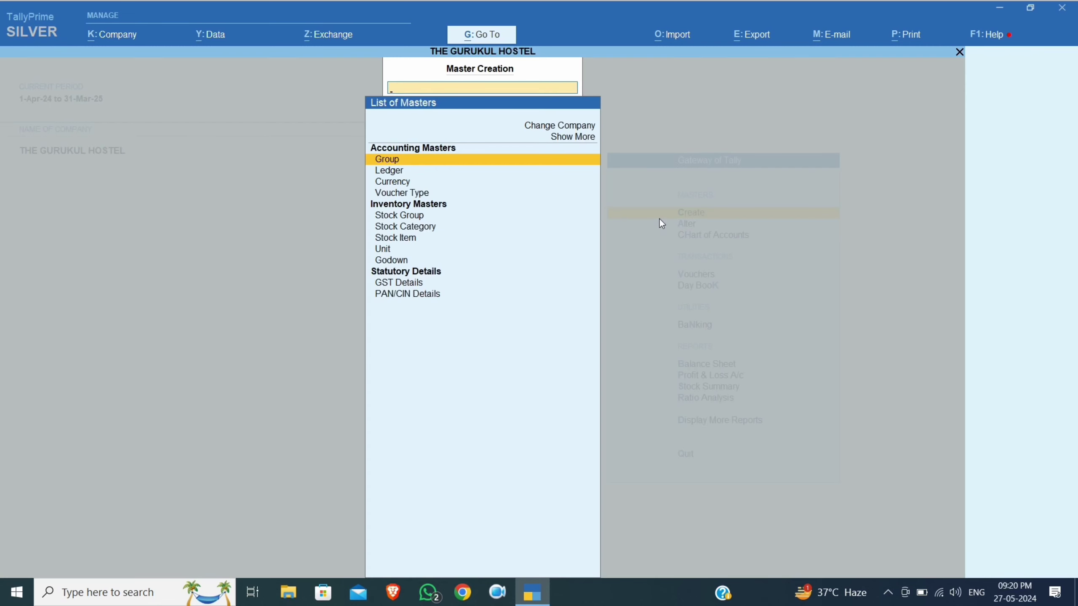
key("Down")
key("Return")
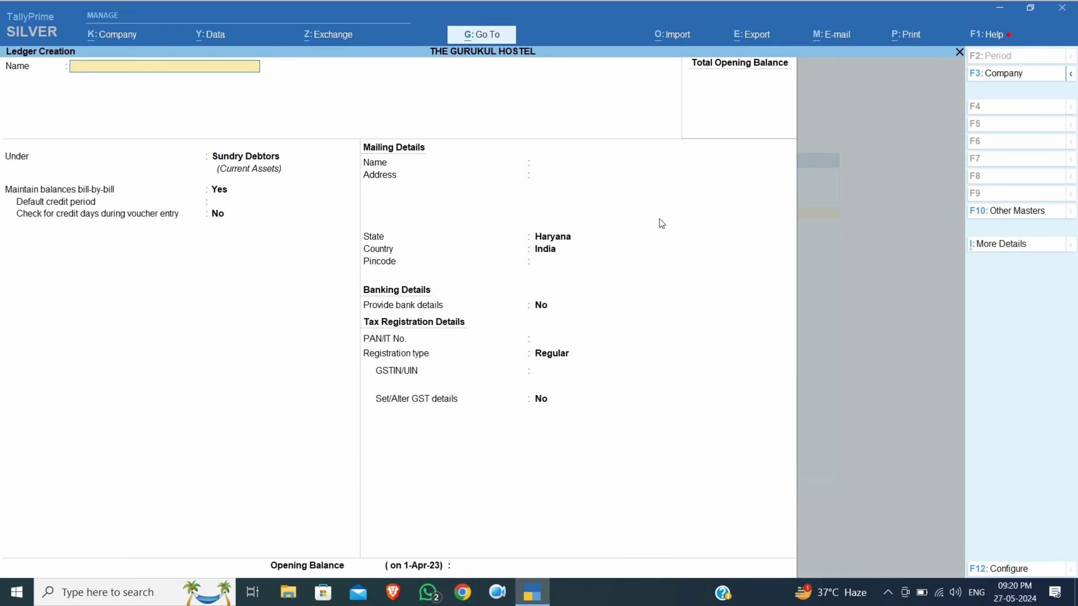
type("ROOM RENT SERVICE")
key("BackSpace")
key("BackSpace")
key("BackSpace")
key("BackSpace")
key("BackSpace")
key("BackSpace")
key("BackSpace")
key("BackSpace")
key("Return")
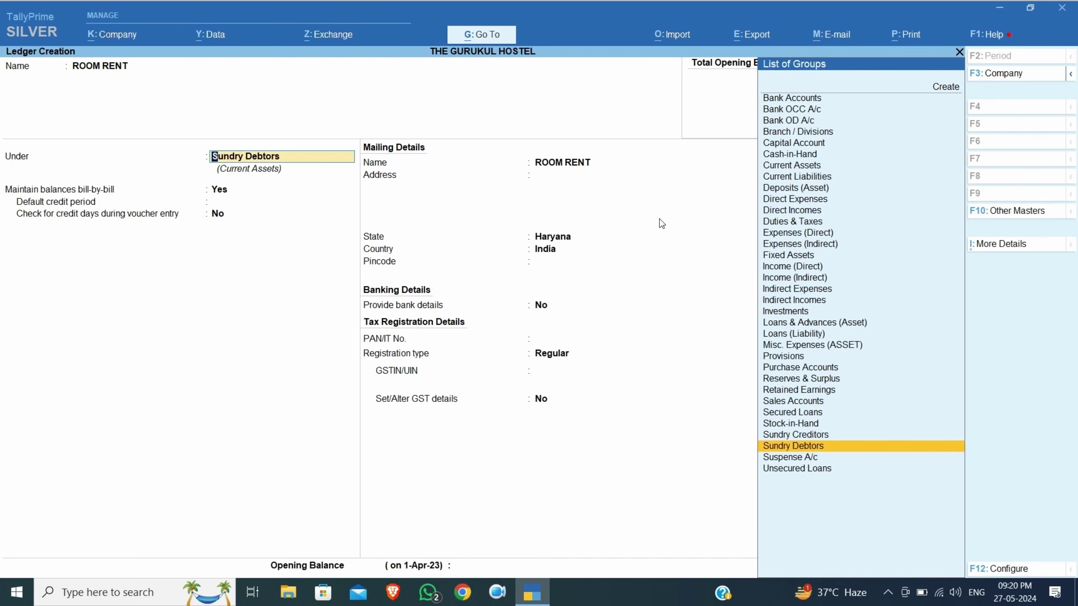
Place ROOM RENT under Direct Incomes with GST Not Applicable and no opening balance
type("DI")
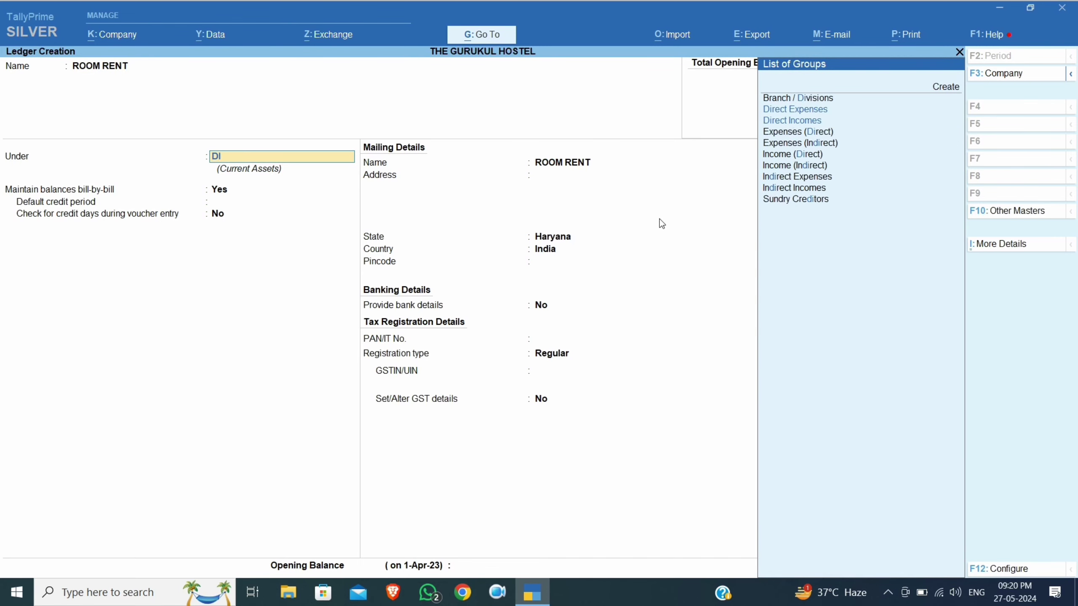
type("RE")
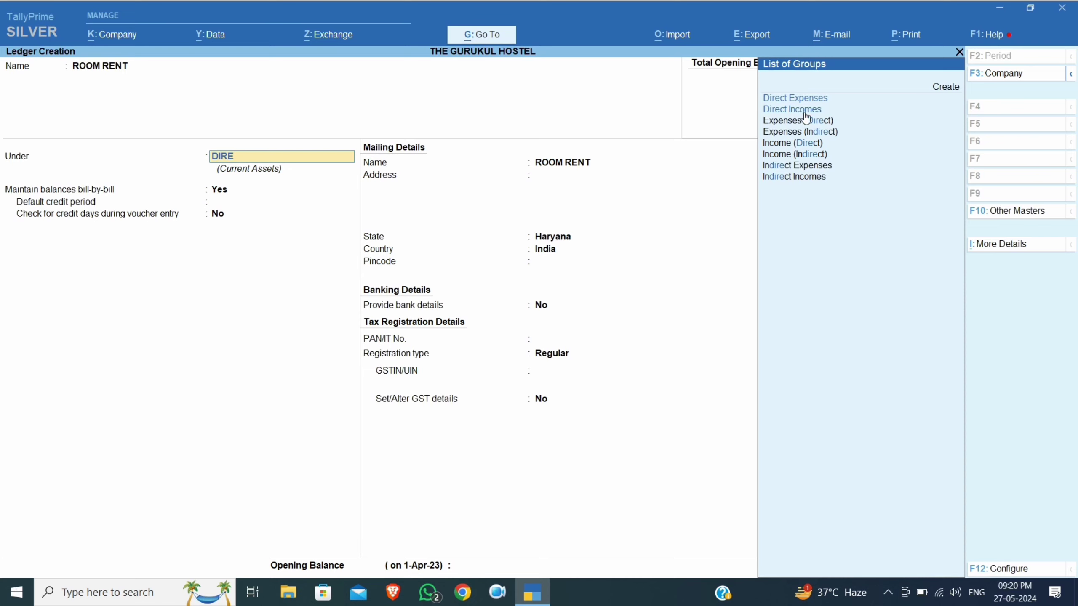
key("Down")
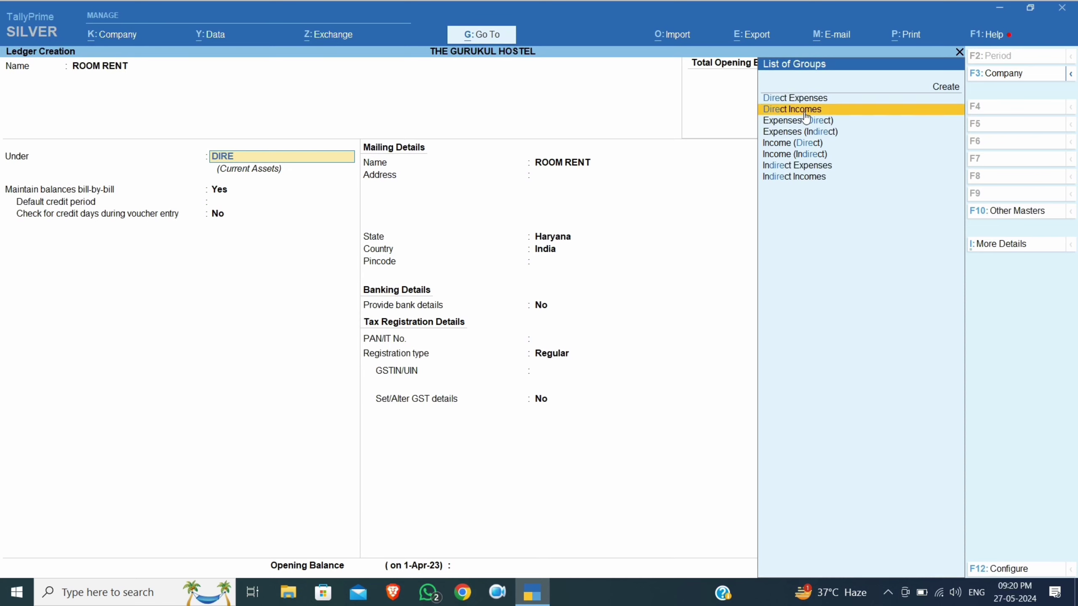
key("Return")
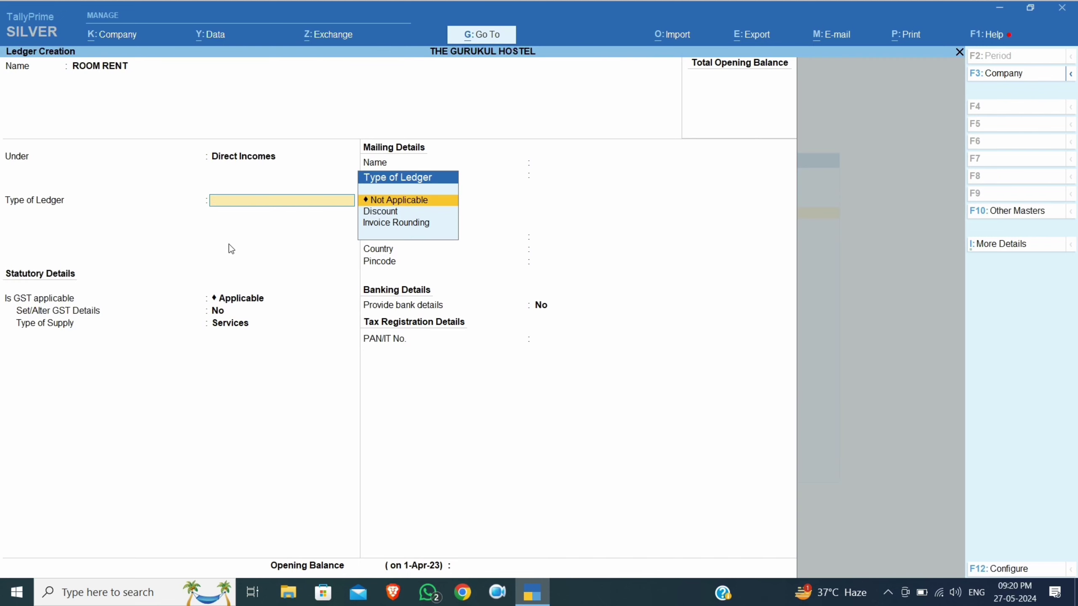
key("Return")
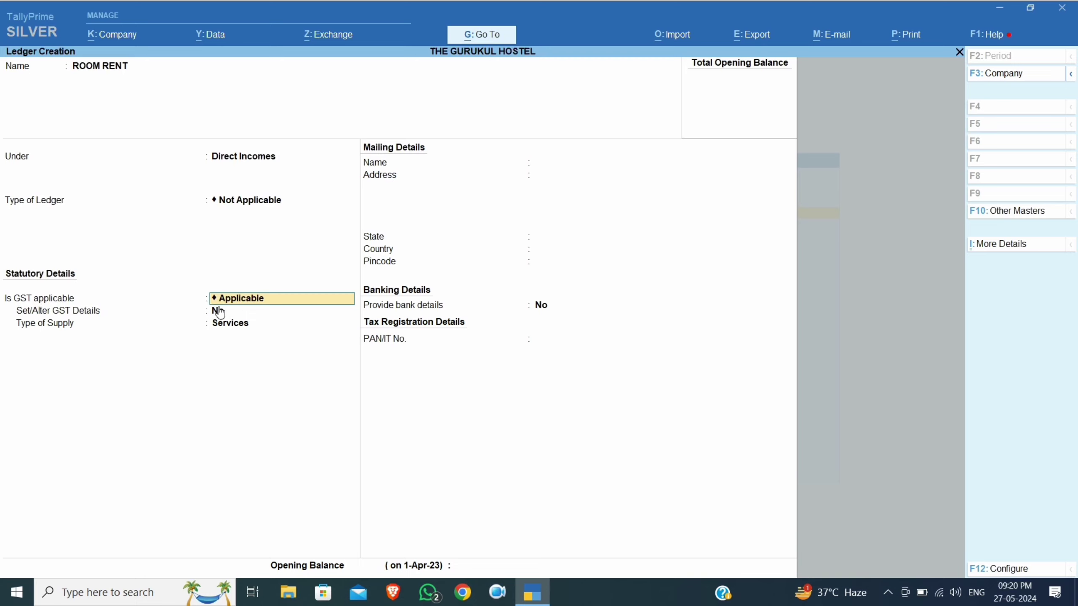
key("BackSpace")
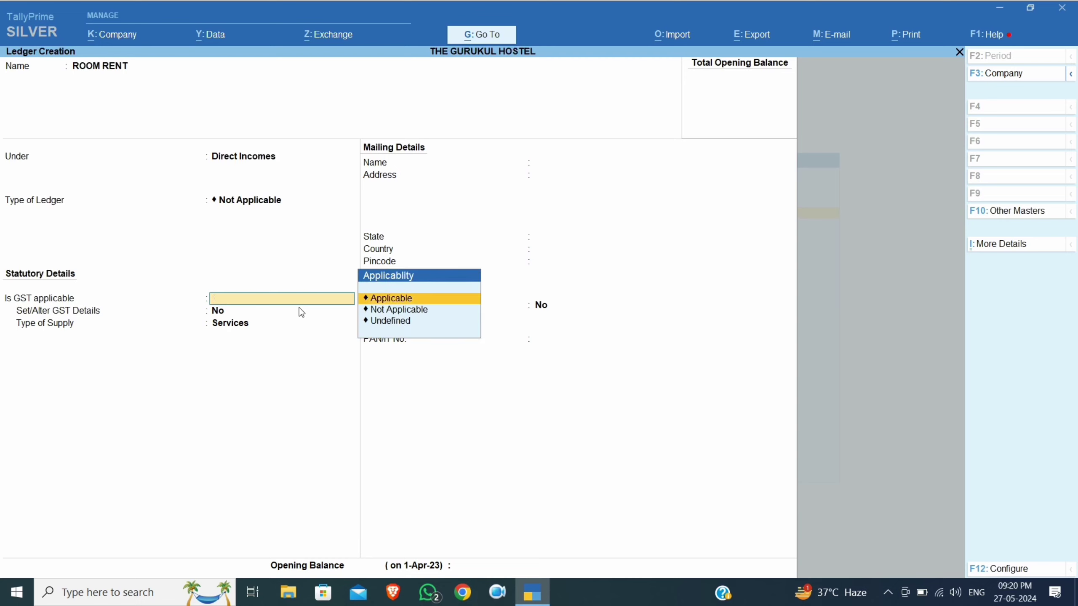
key("Down")
key("Return")
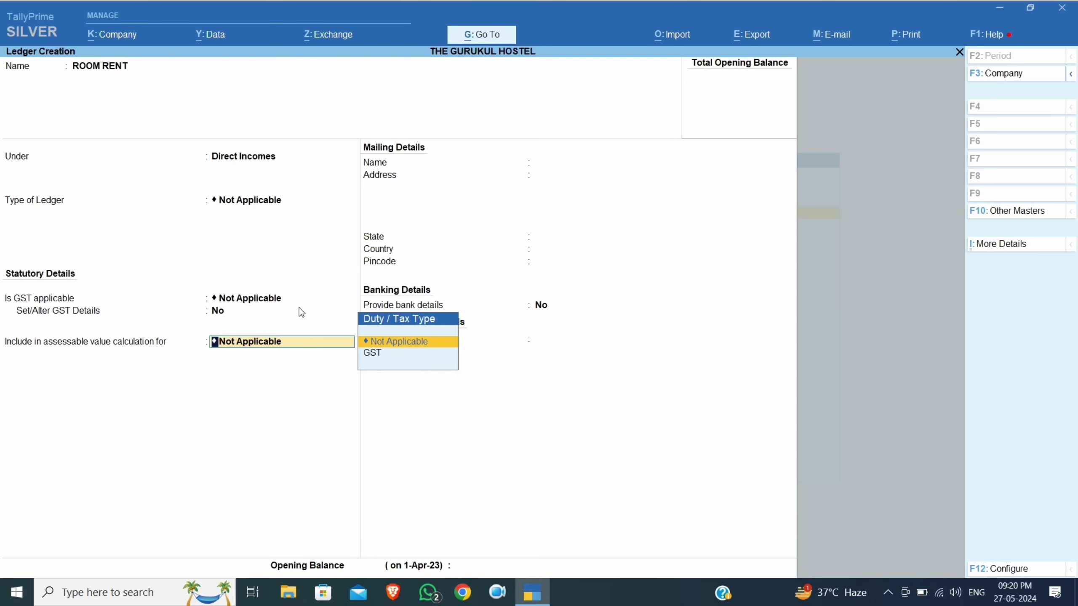
key("Return")
key("Return")
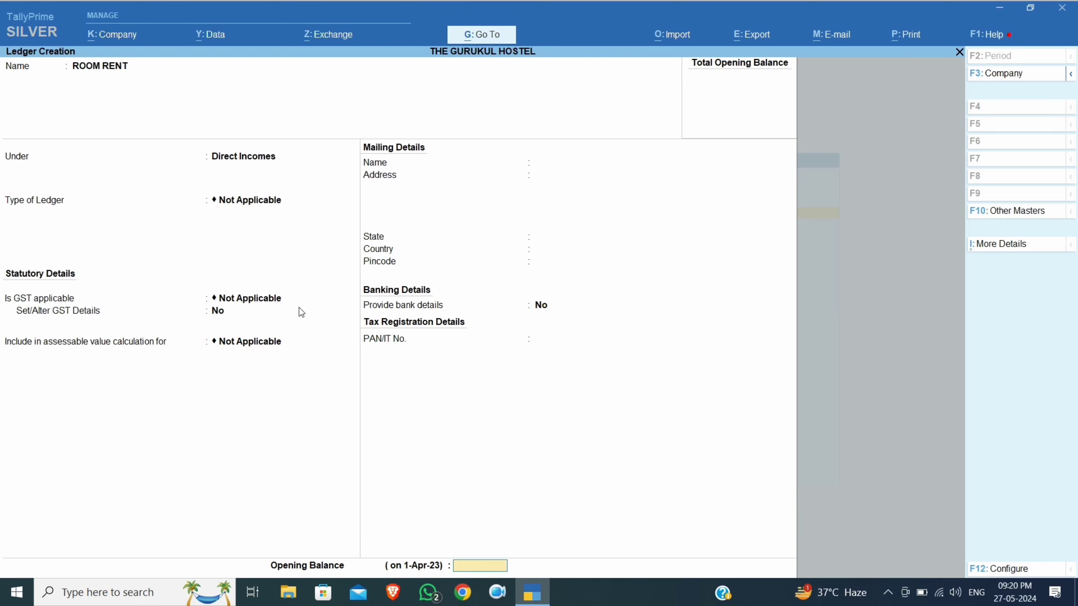
key("Return")
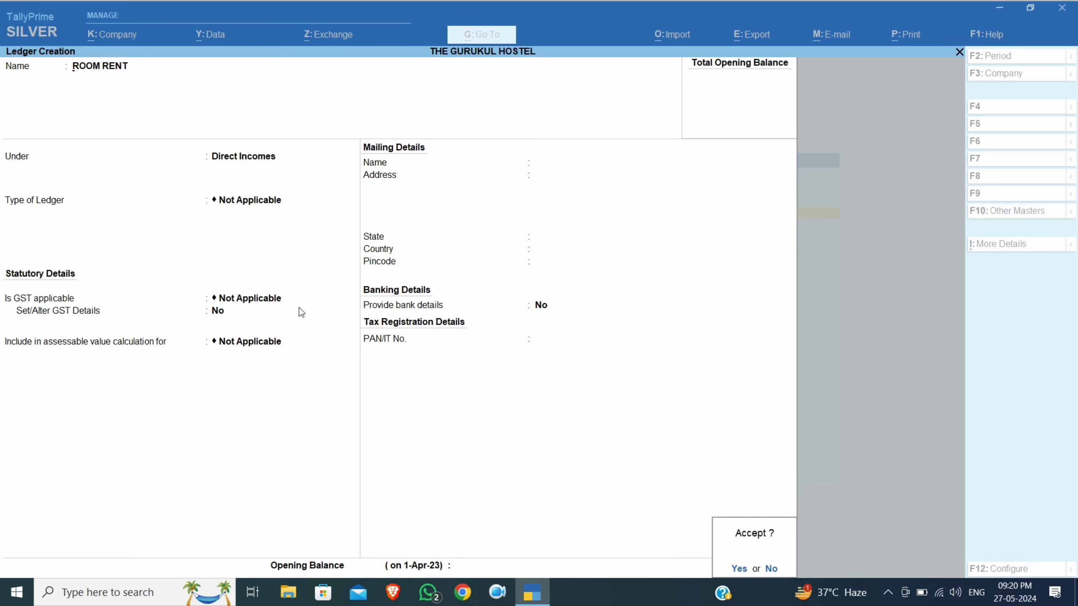
key("Return")
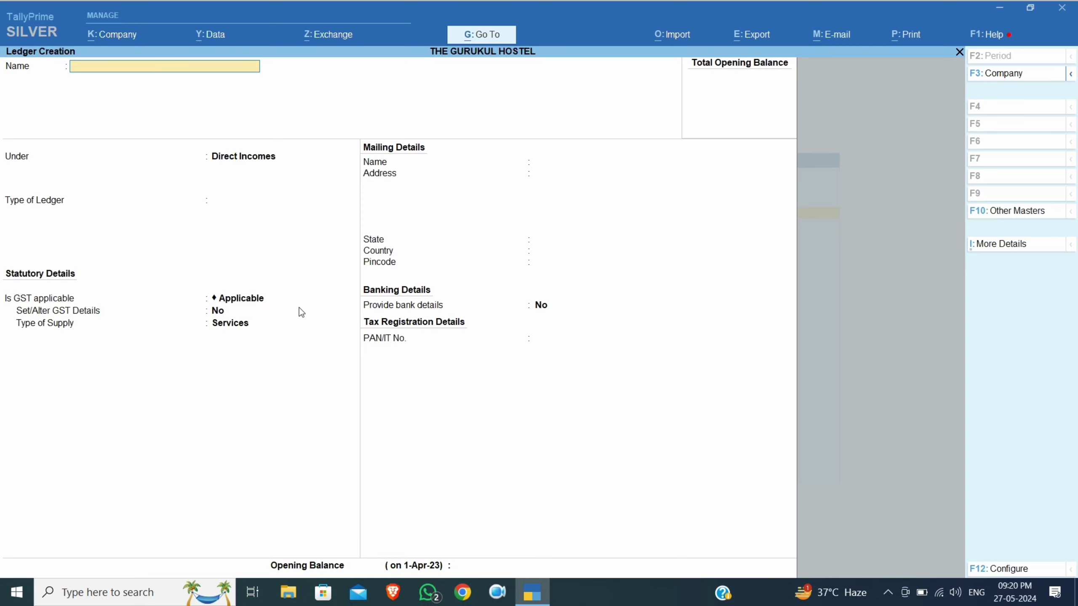
Create a SECURITY ledger under Loans (Liability), registration type Unregistered
type("SECURITY")
key("Return")
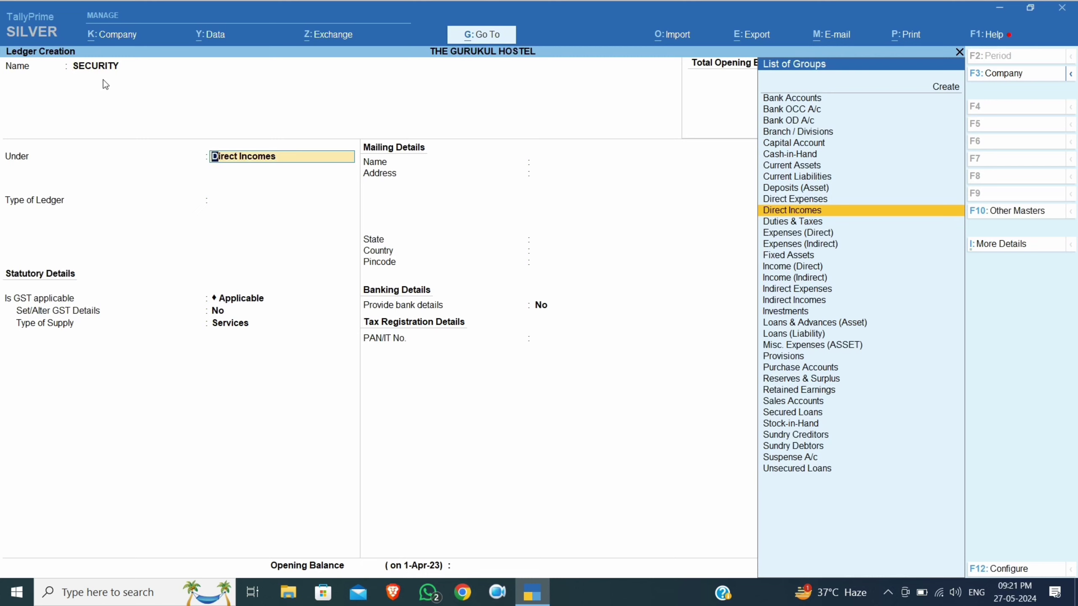
type("LO")
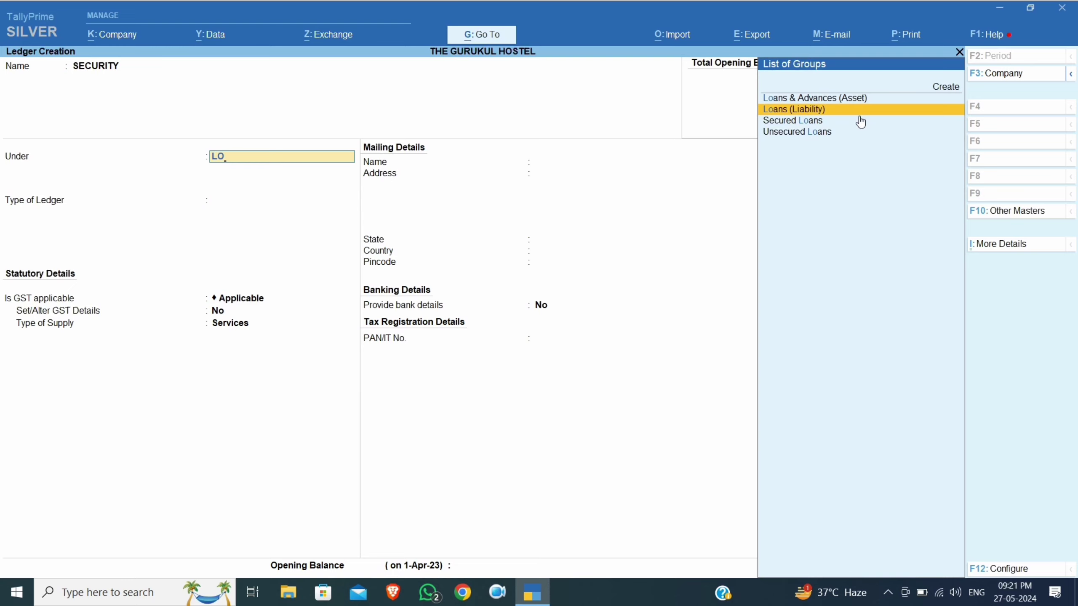
key("Return")
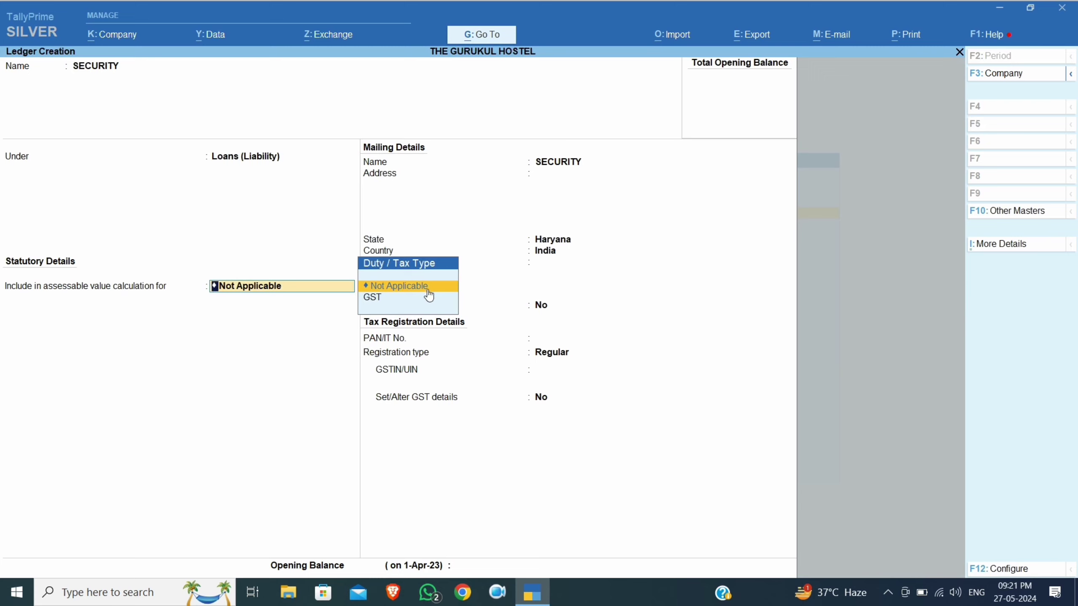
key("Return")
key("Return")
key("Return")
key("Return")
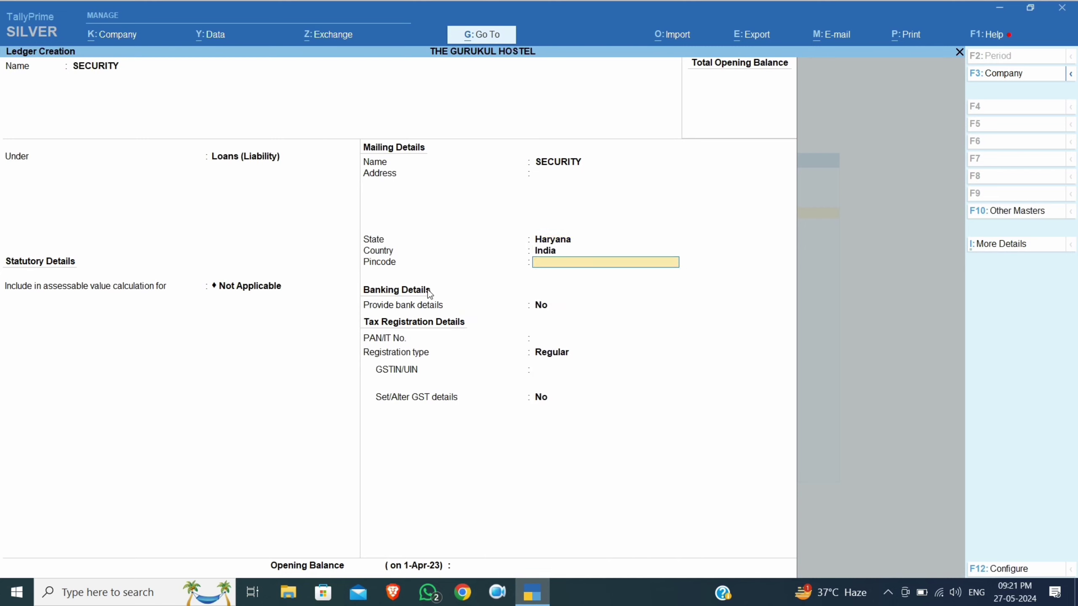
key("Return")
key("Return")
key("Return")
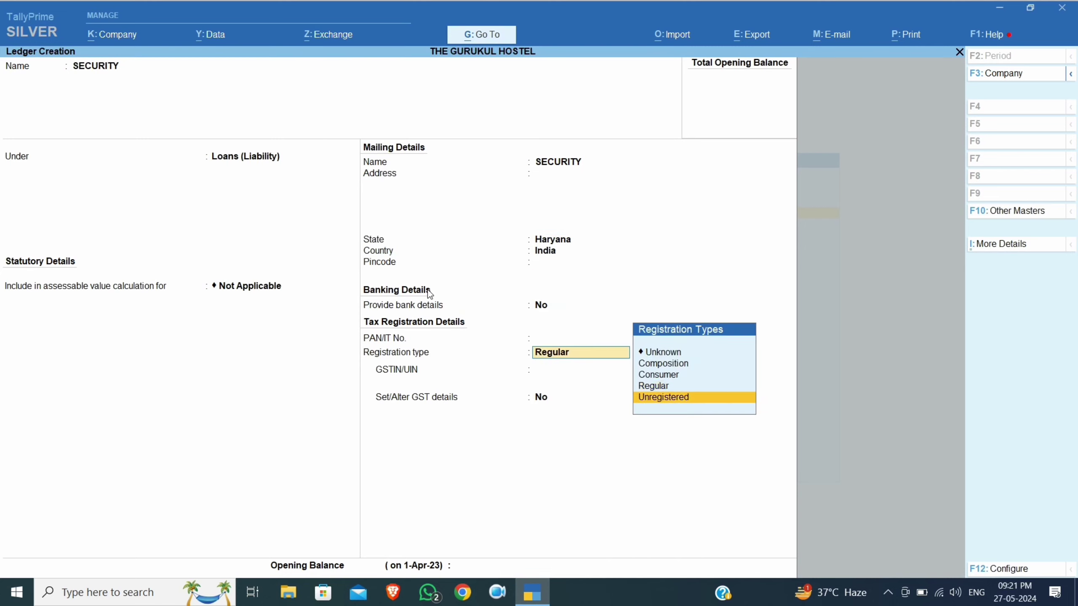
key("Down")
key("Return")
key("Return")
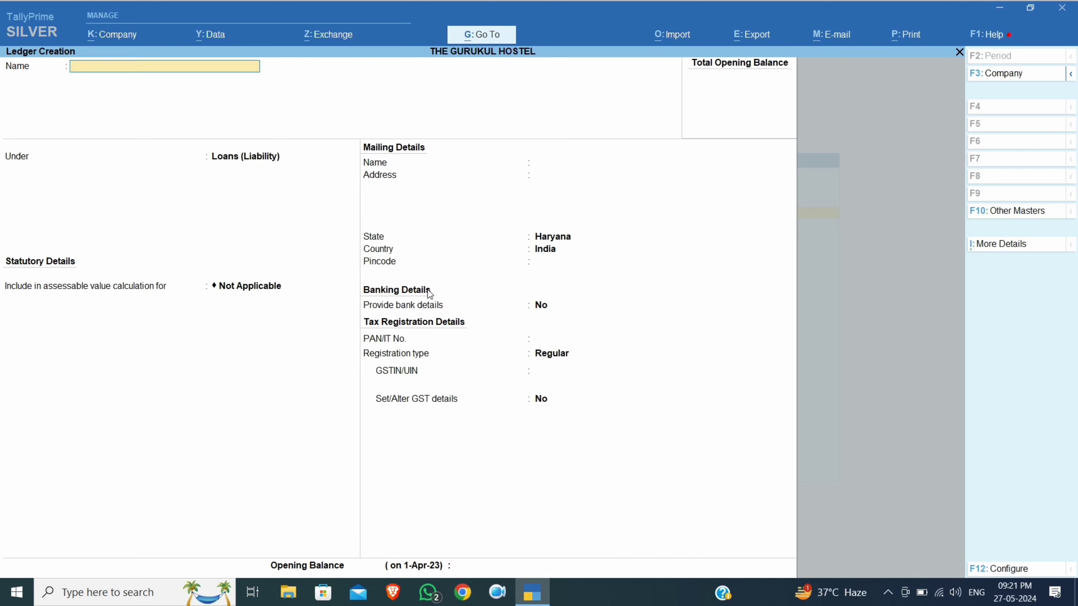
Fill in MAINTENANCE CHARGES under Indirect Expenses, GST and assessable value Not Applicable
type("MAINTENANCE CHARGES")
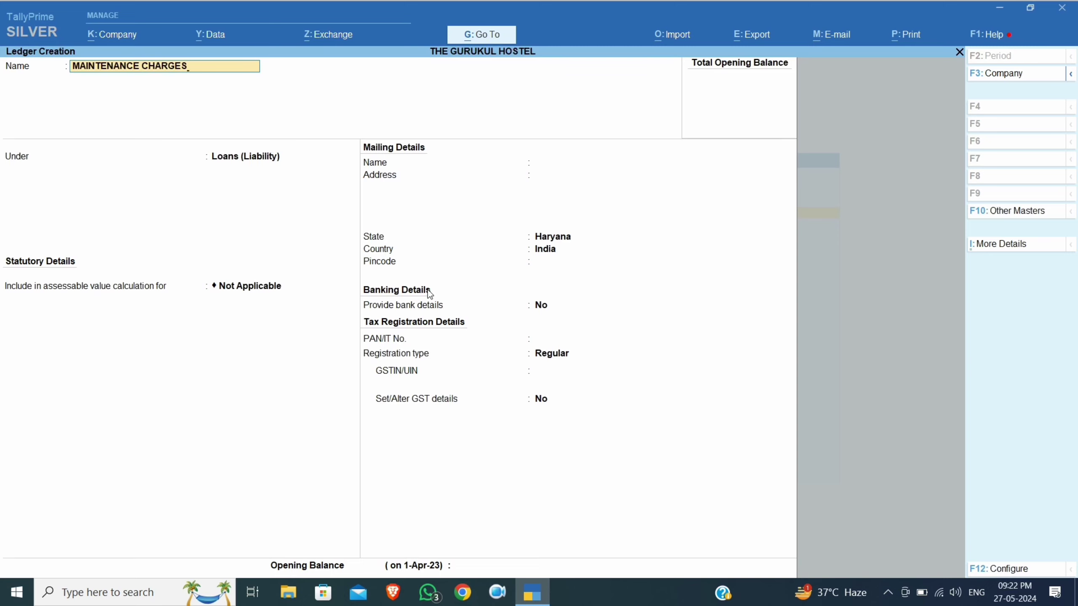
key("Return")
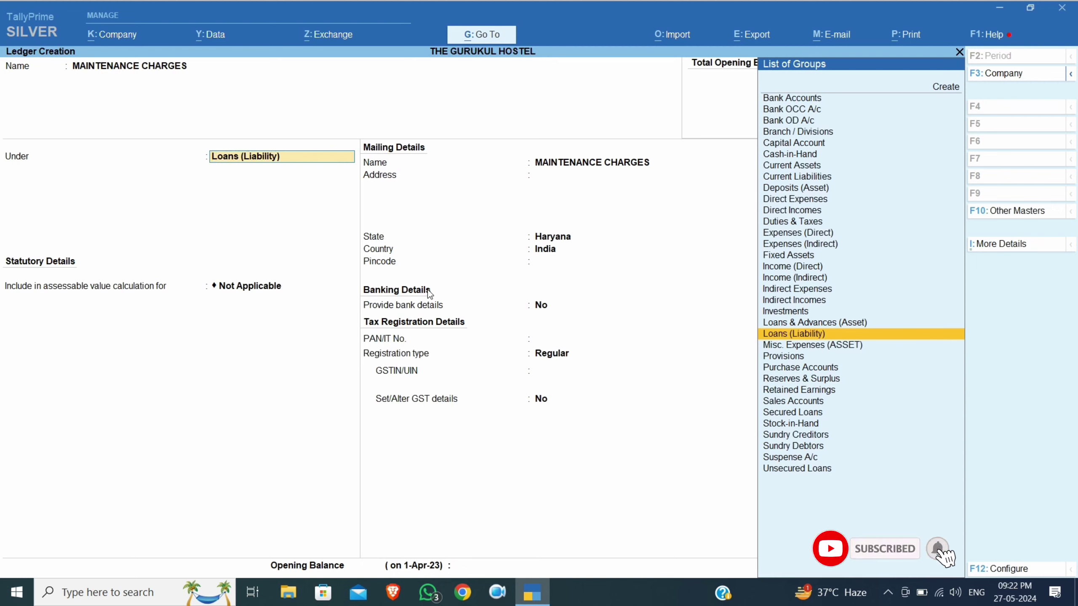
type("INDIR")
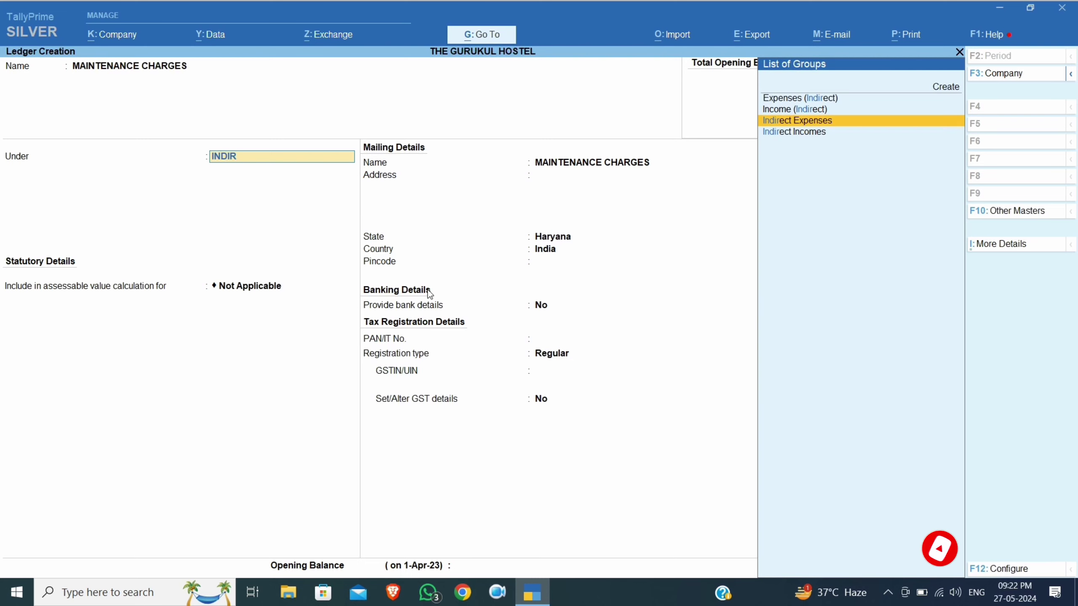
key("Return")
key("Return")
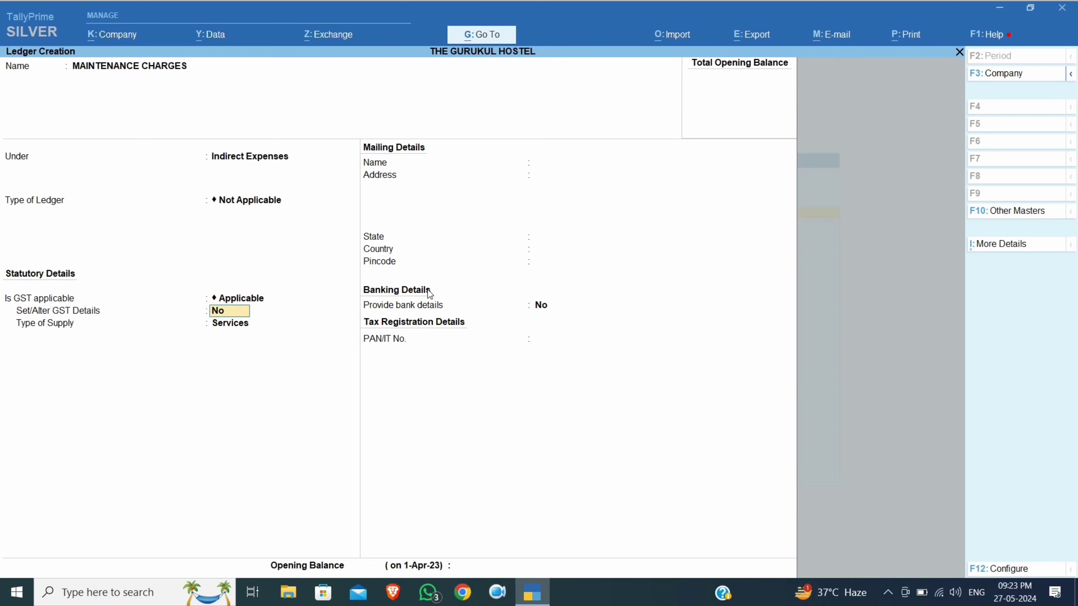
key("BackSpace")
key("Down")
key("Return")
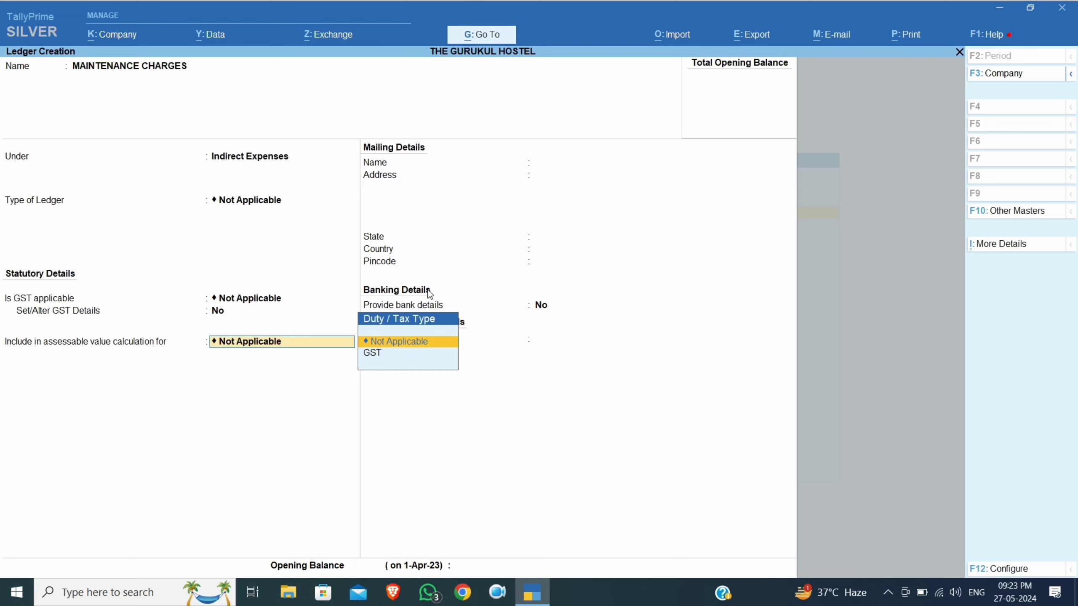
key("Return")
key("Return")
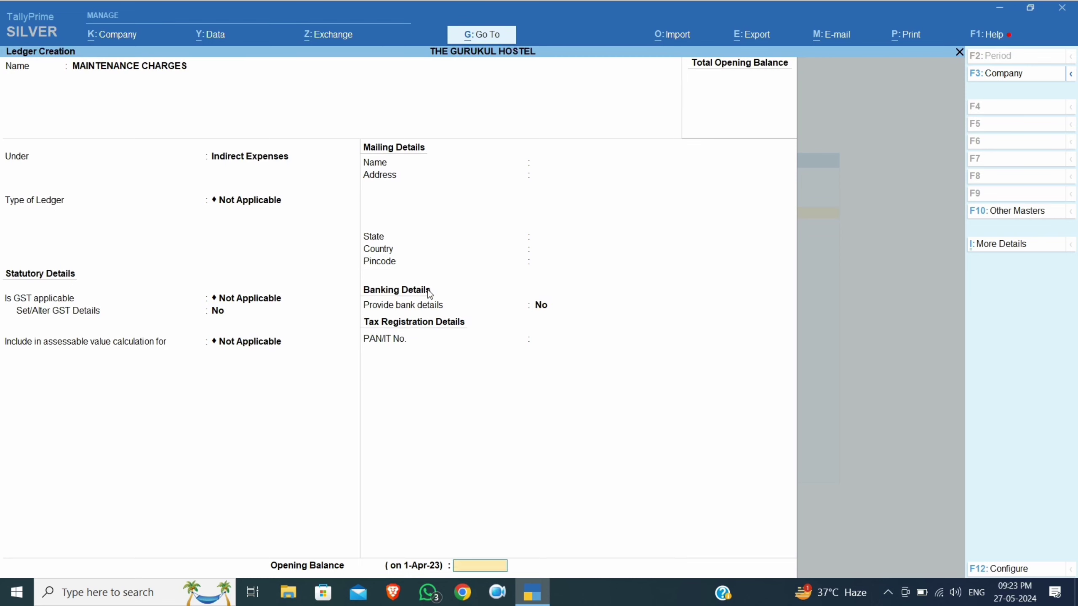
key("Return")
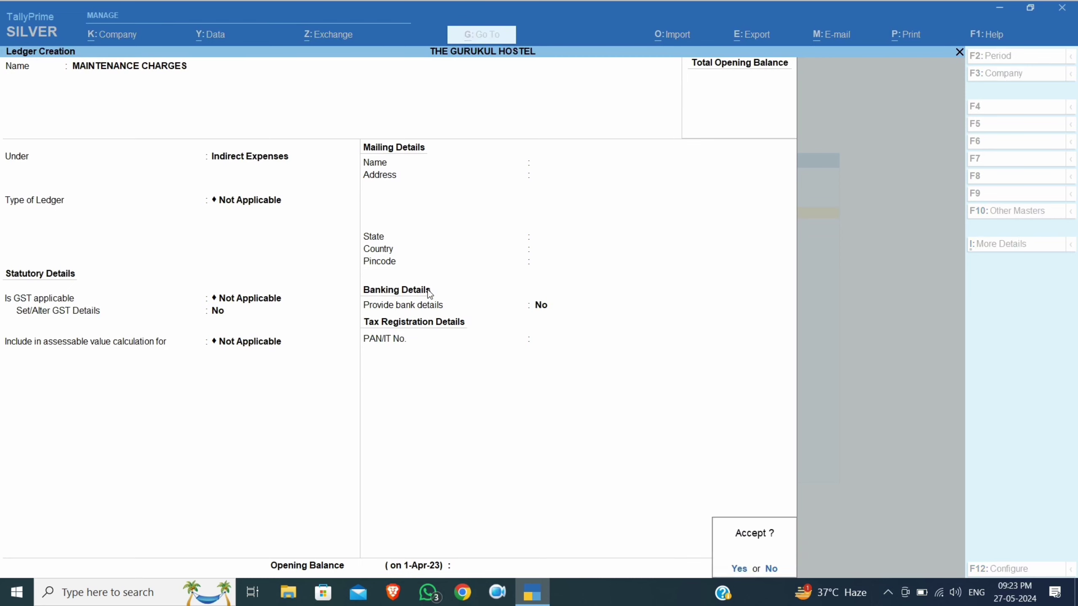
key("Return")
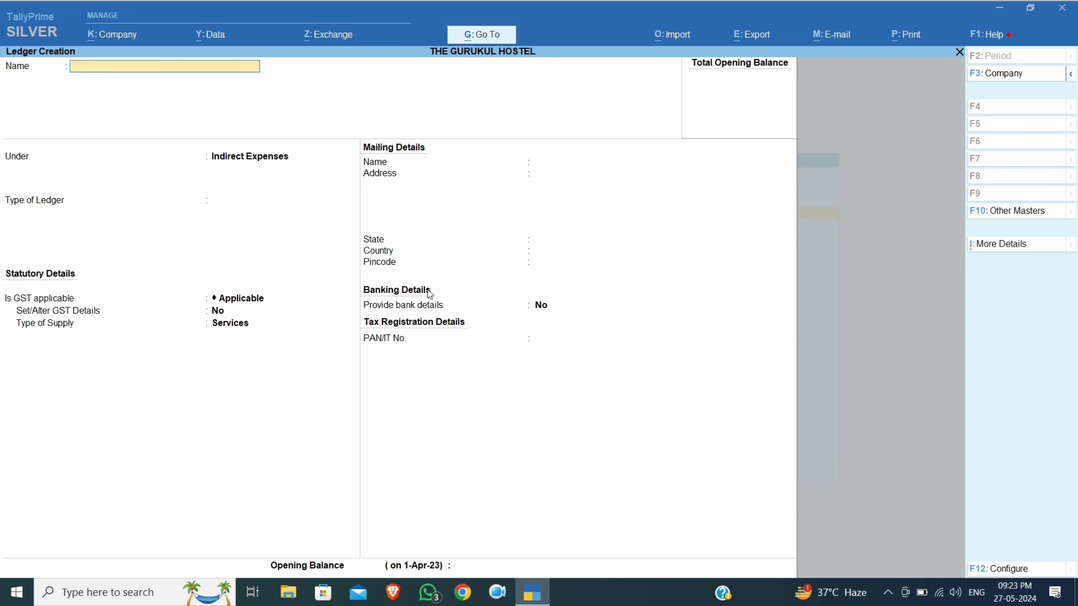
Fill in ELECTRICITY EXP under Direct Expenses, ledger type and GST Not Applicable
type("ELECTRICITY EXP")
key("Return")
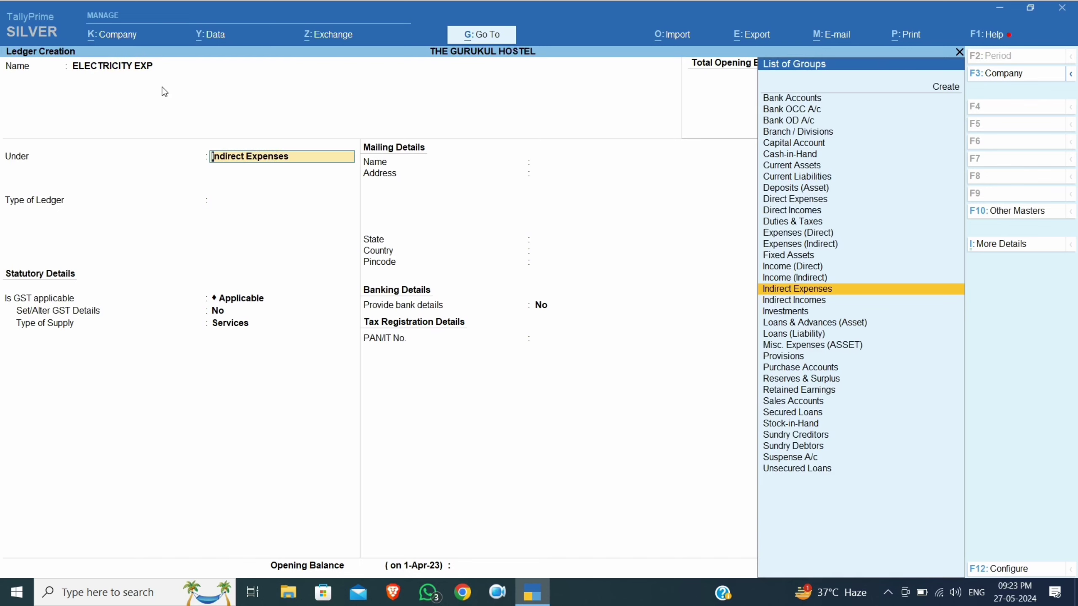
type("DIRE")
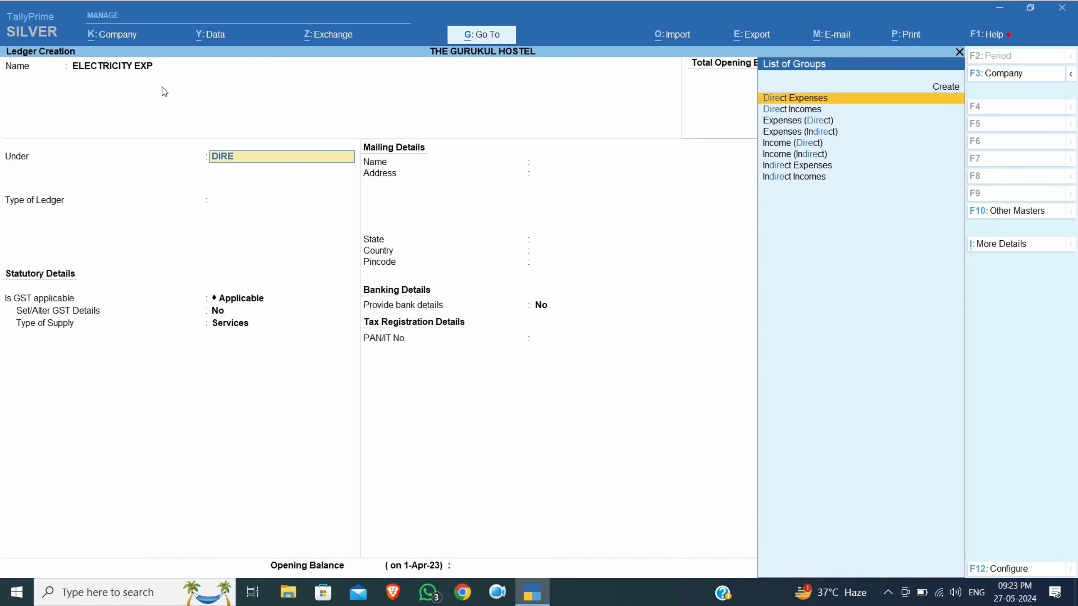
key("Return")
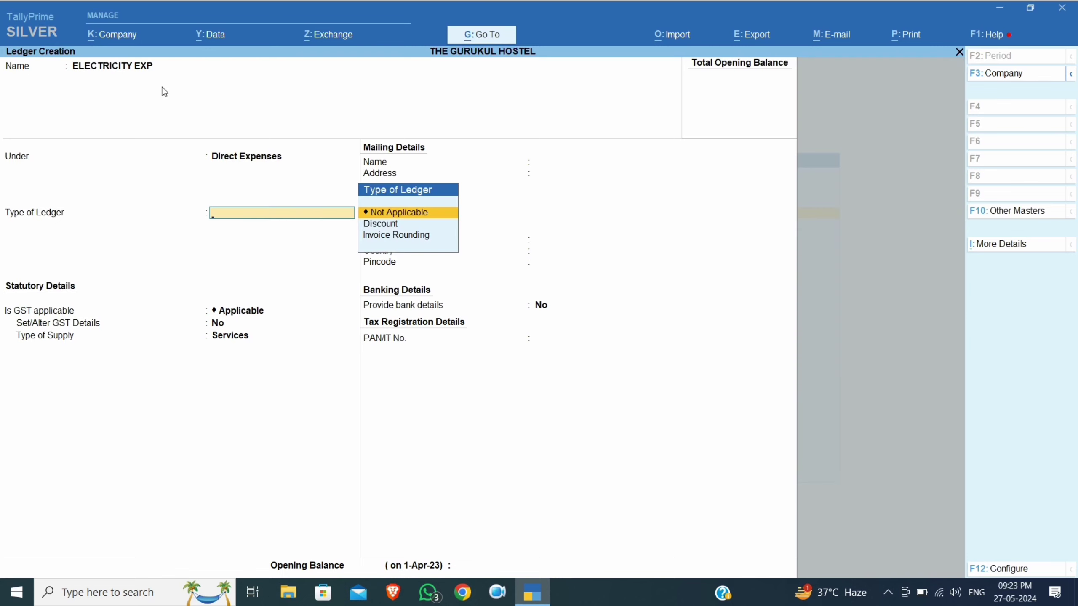
key("Return")
key("BackSpace")
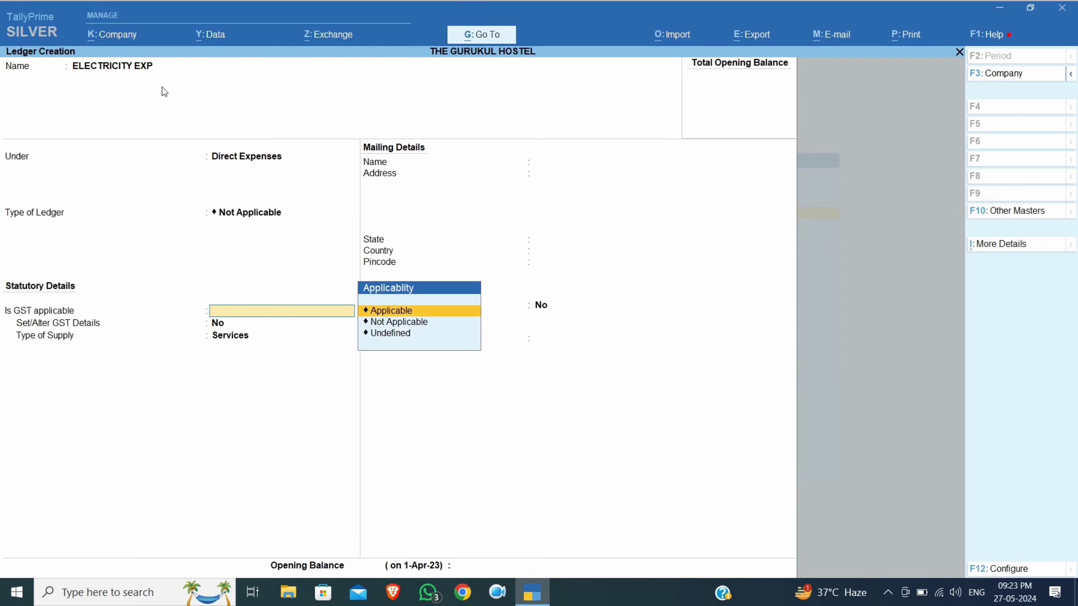
key("Down")
key("Return")
key("Return")
key("Return")
key("Return")
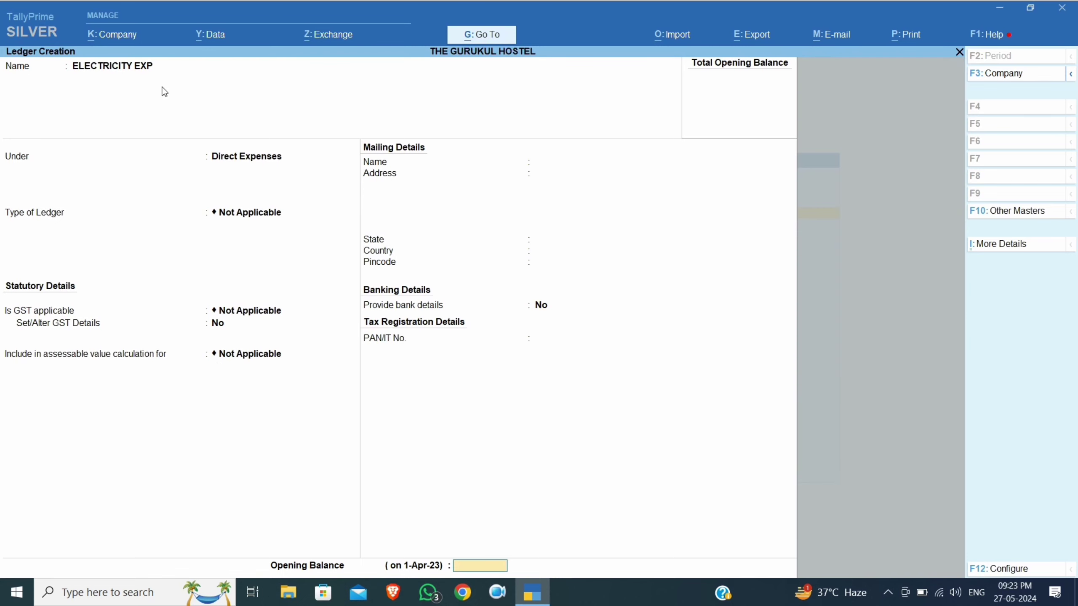
key("Return")
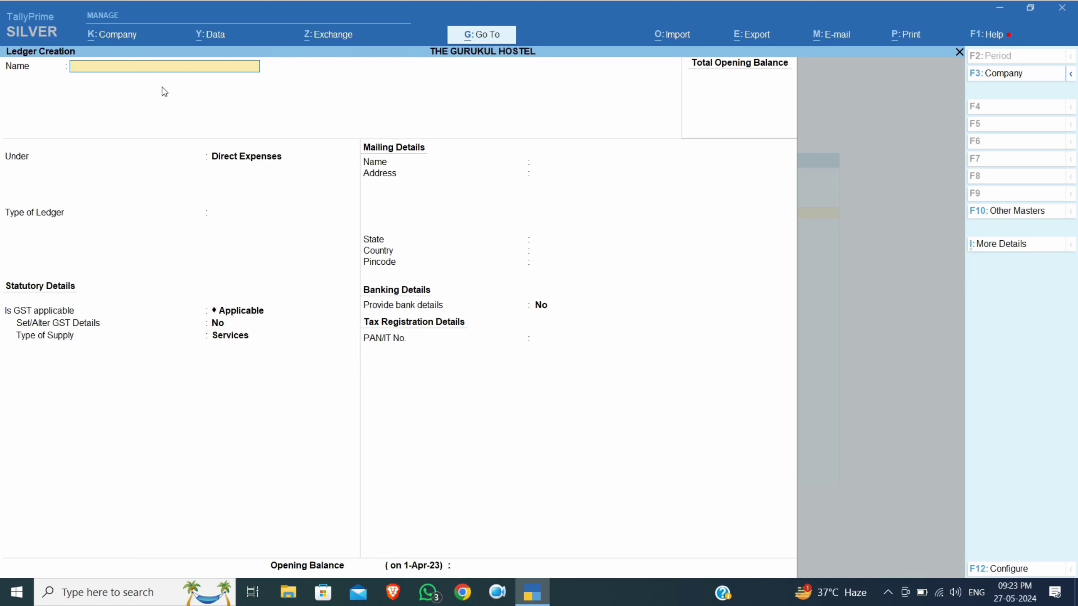
Fill in FOOD EXP under Indirect Expenses with GST and assessable value Not Applicable
type("FOOD EXP")
key("Return")
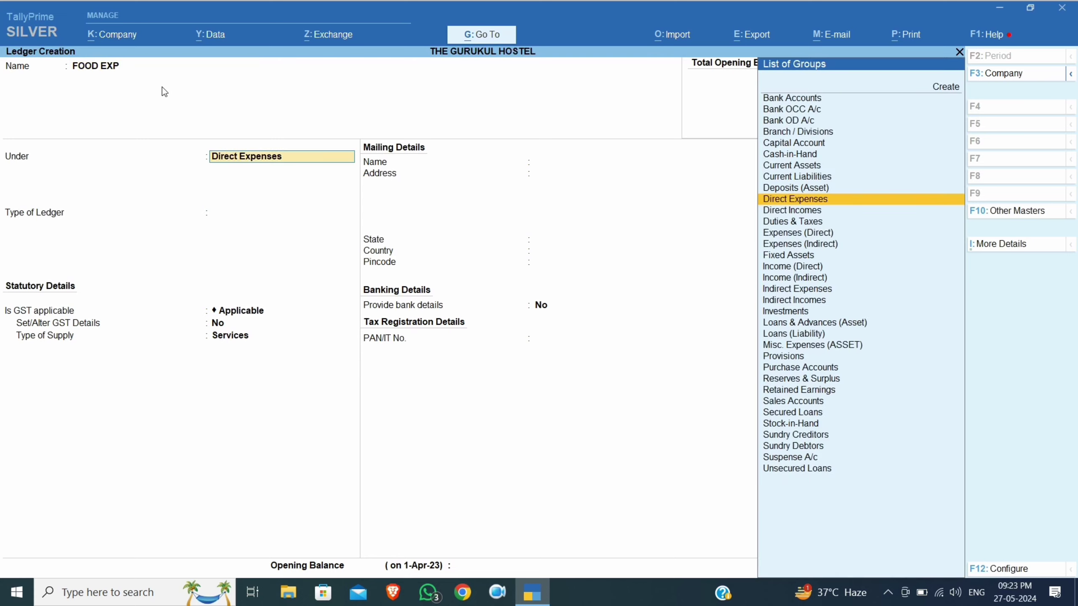
type("INDI")
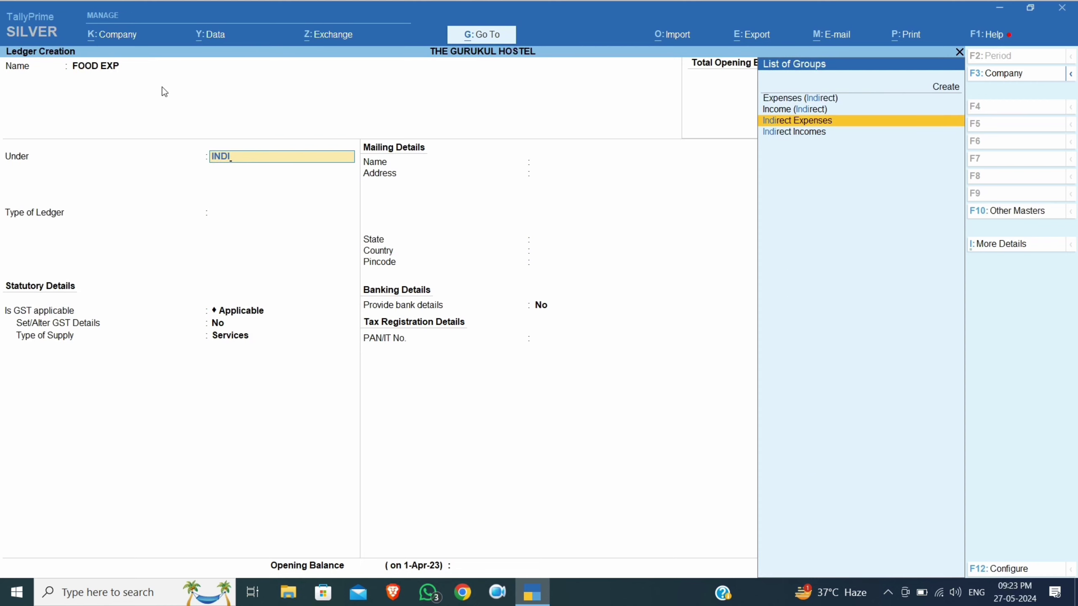
key("Return")
key("Return")
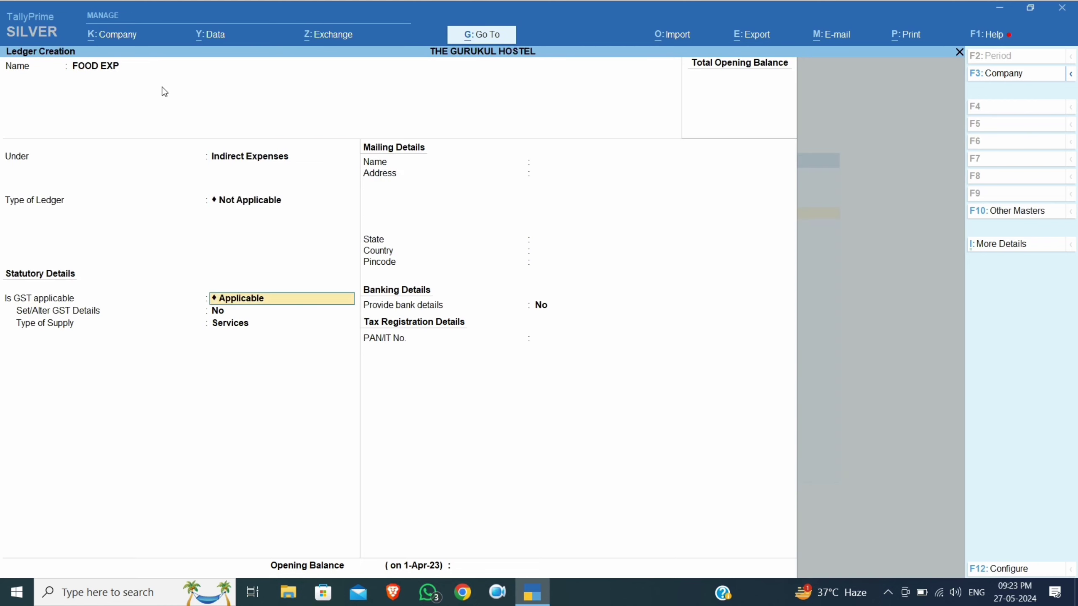
key("Down")
key("Return")
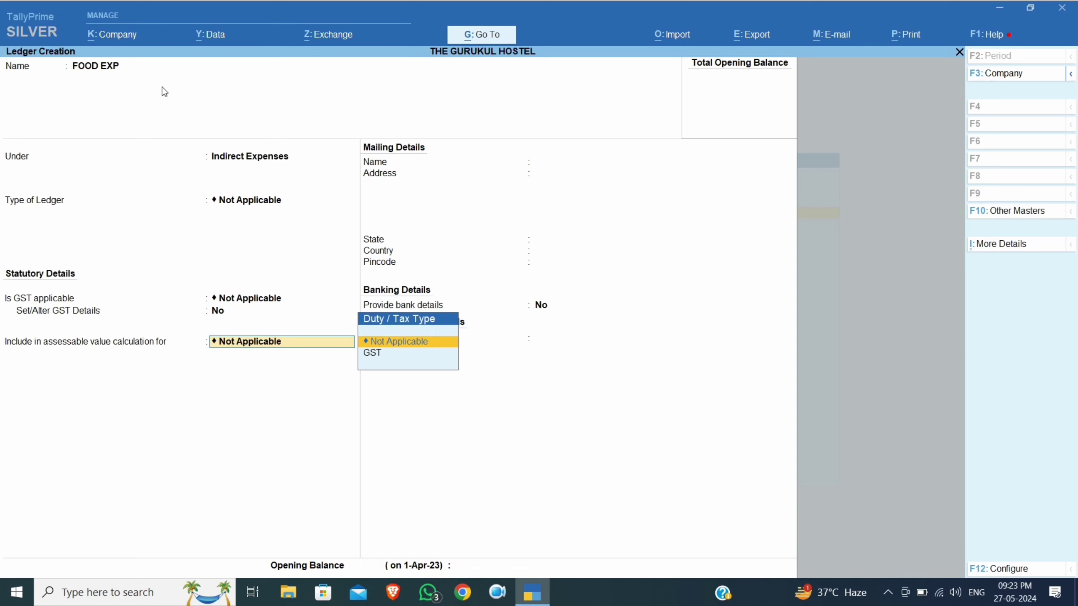
key("Return")
key("Return")
key("Return")
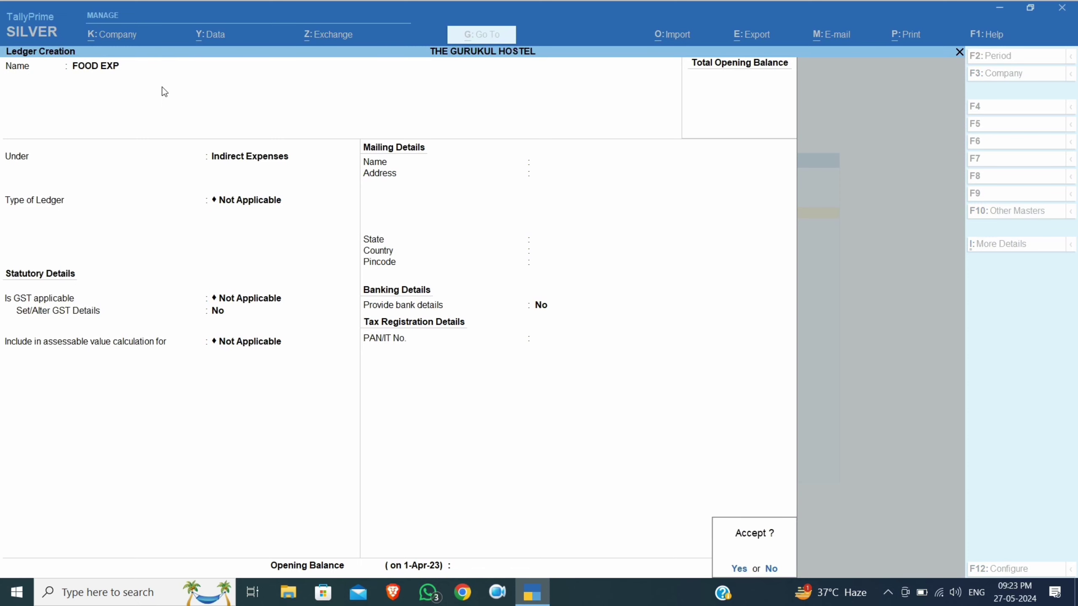
key("Return")
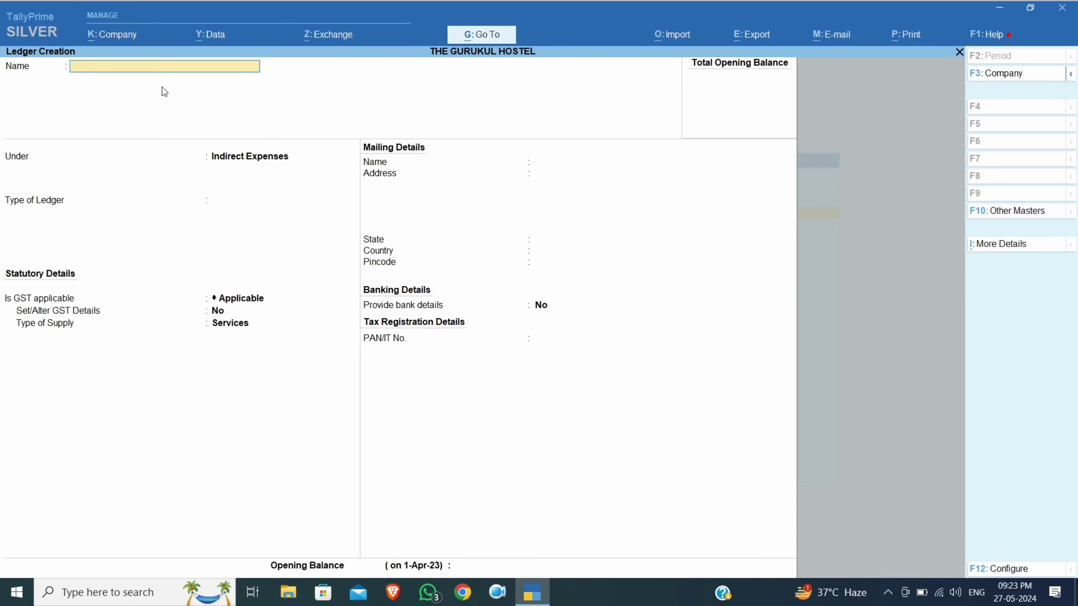
Exit ledger creation to the Gateway and open a new Journal voucher
key("Escape")
key("Return")
key("Escape")
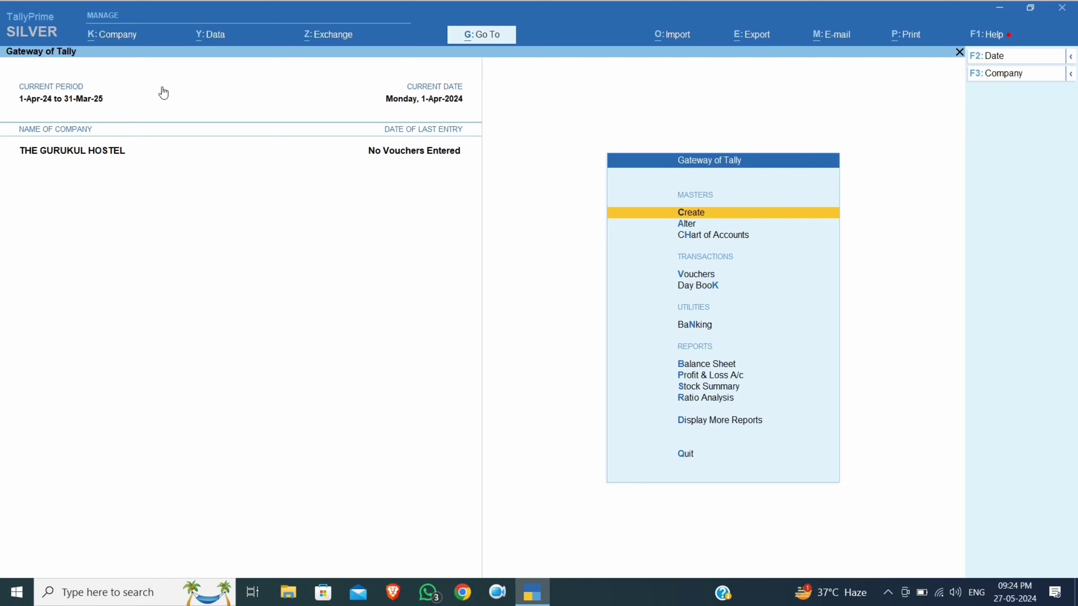
key("Down")
key("Down")
key("Down")
key("Down")
key("Up")
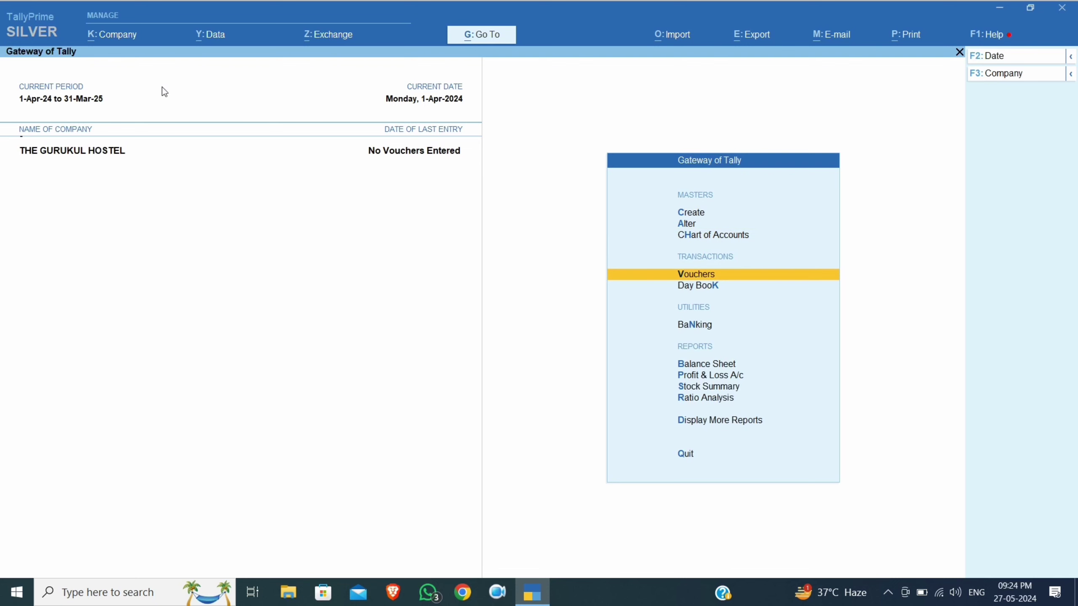
key("Return")
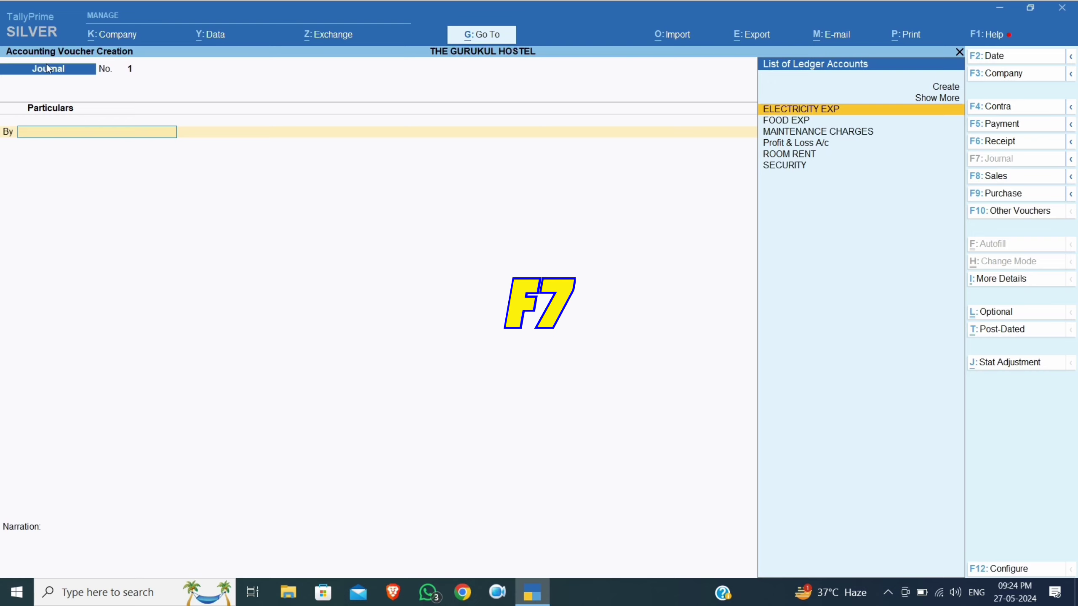
Date the Journal voucher 1-Apr-2024 and put Cash on the first By line
key("F2")
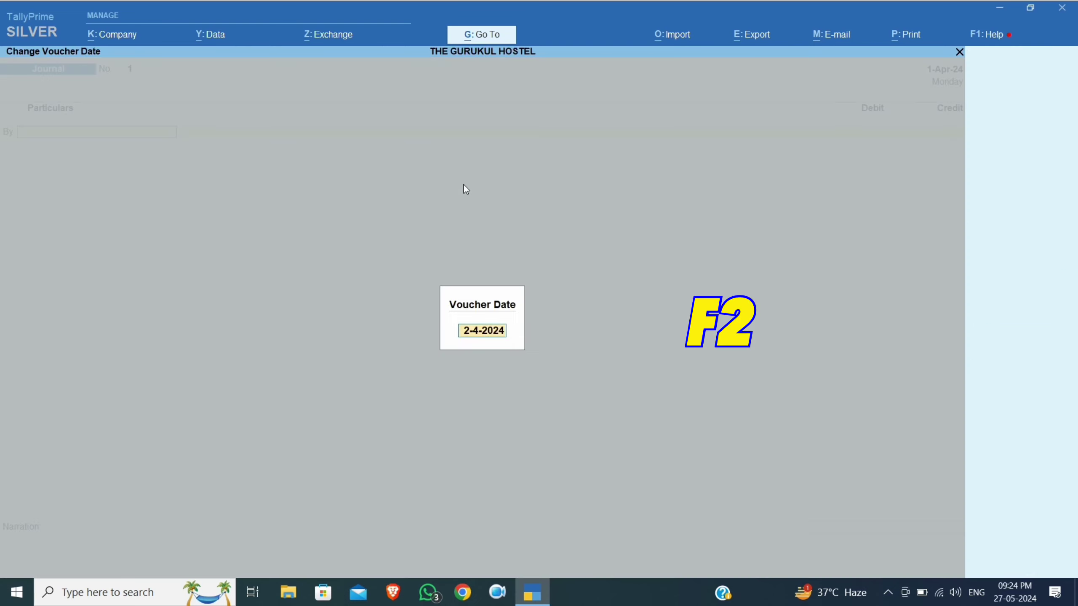
type("1.4.20")
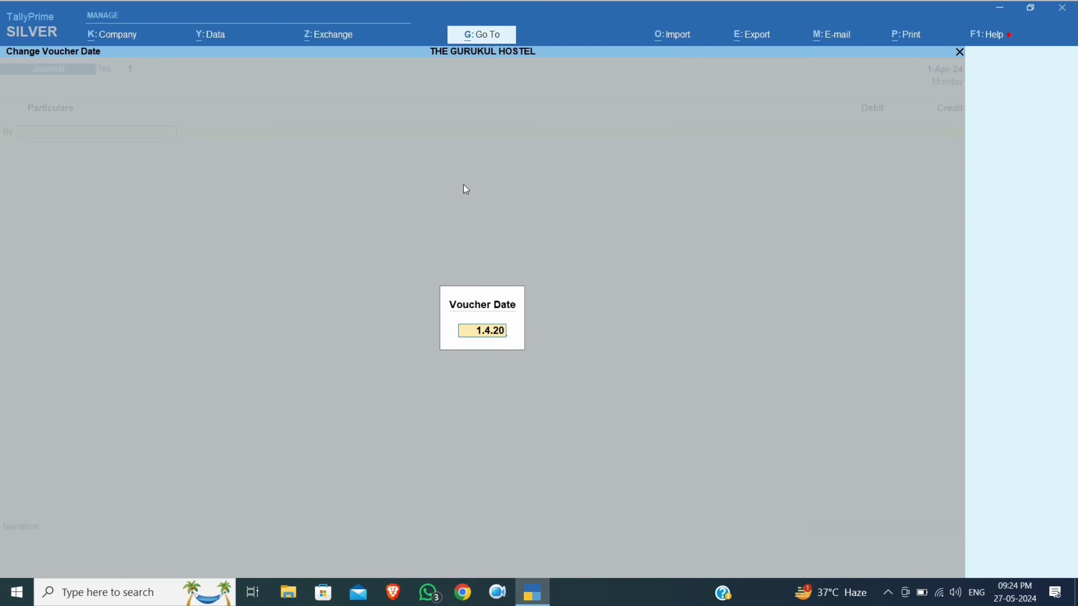
type("24")
key("Return")
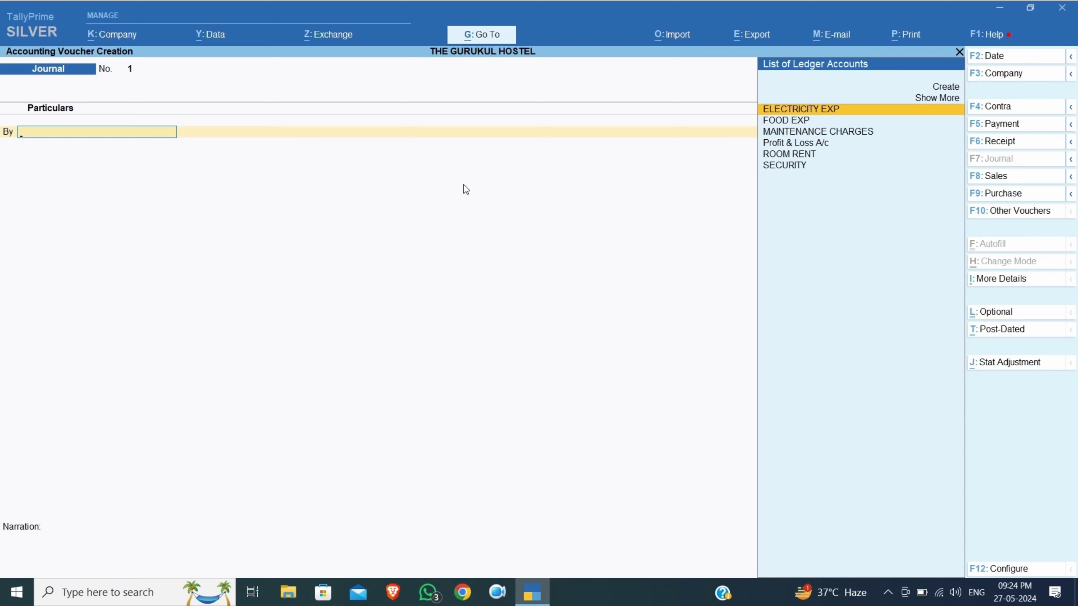
type("CASH")
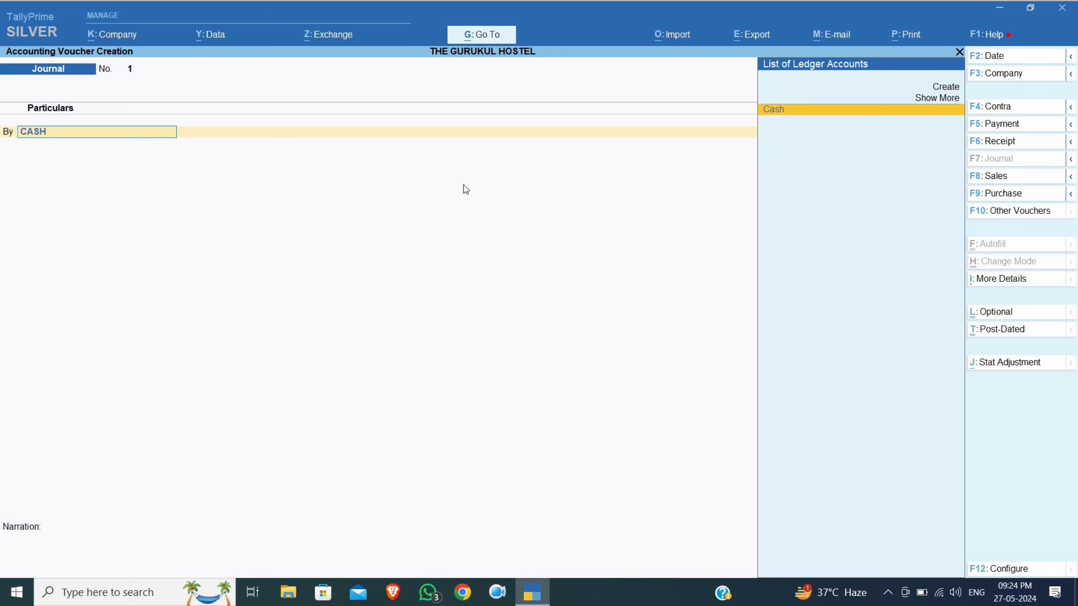
key("Return")
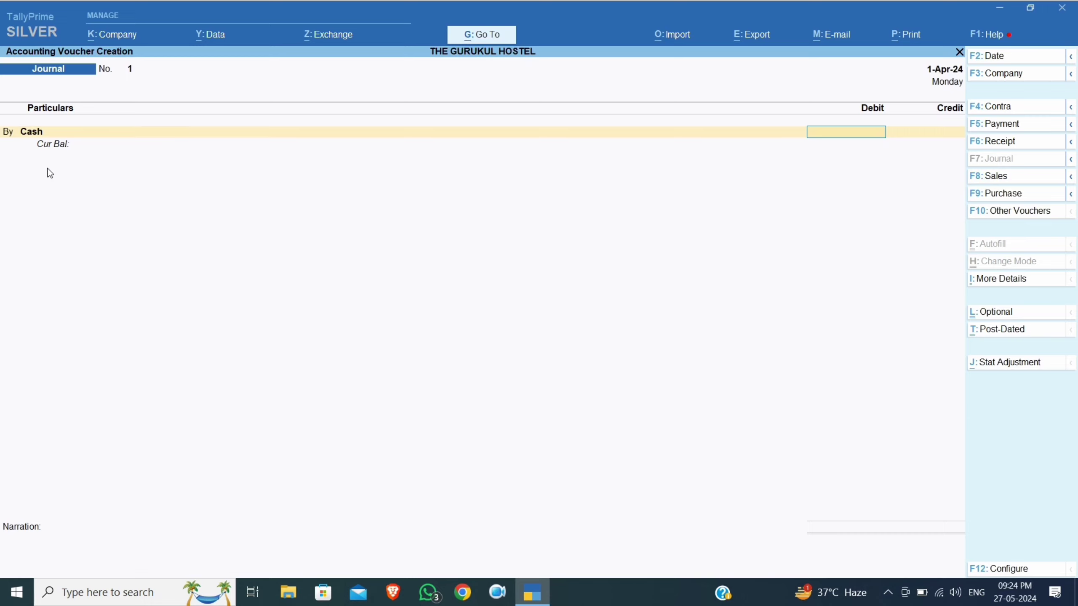
left_click(22, 133)
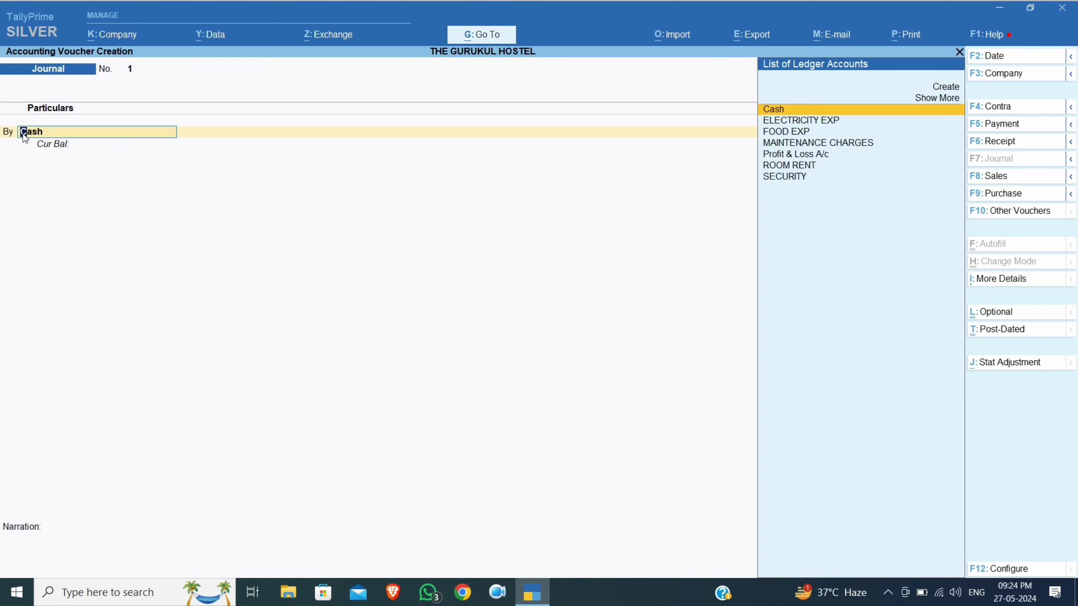
Create a P.N.B BANK ledger under Bank Accounts, replacing Cash as the By ledger
key("Up")
key("Up")
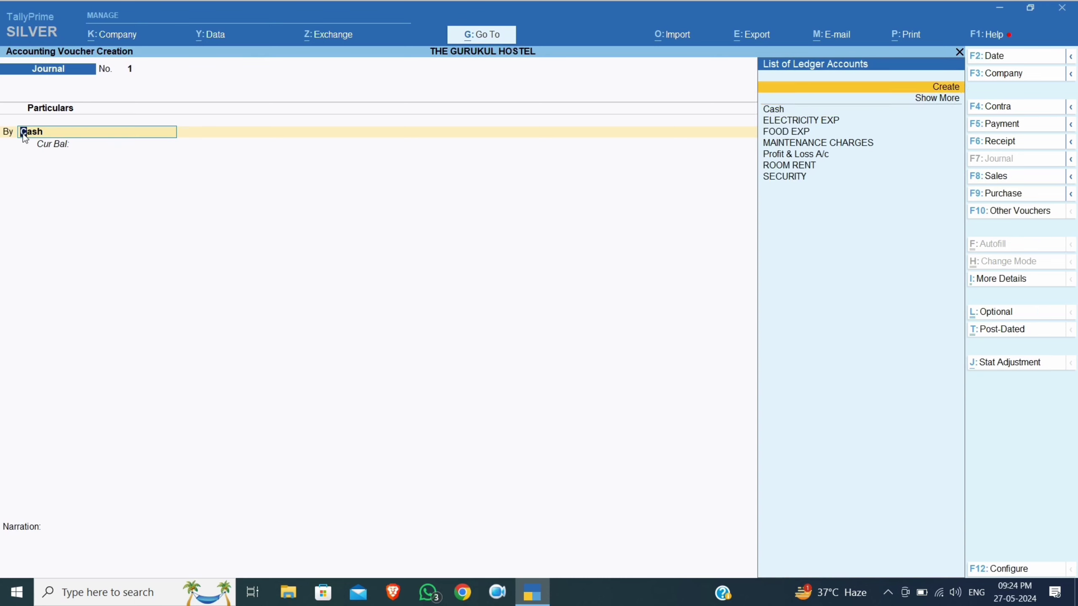
key("Return")
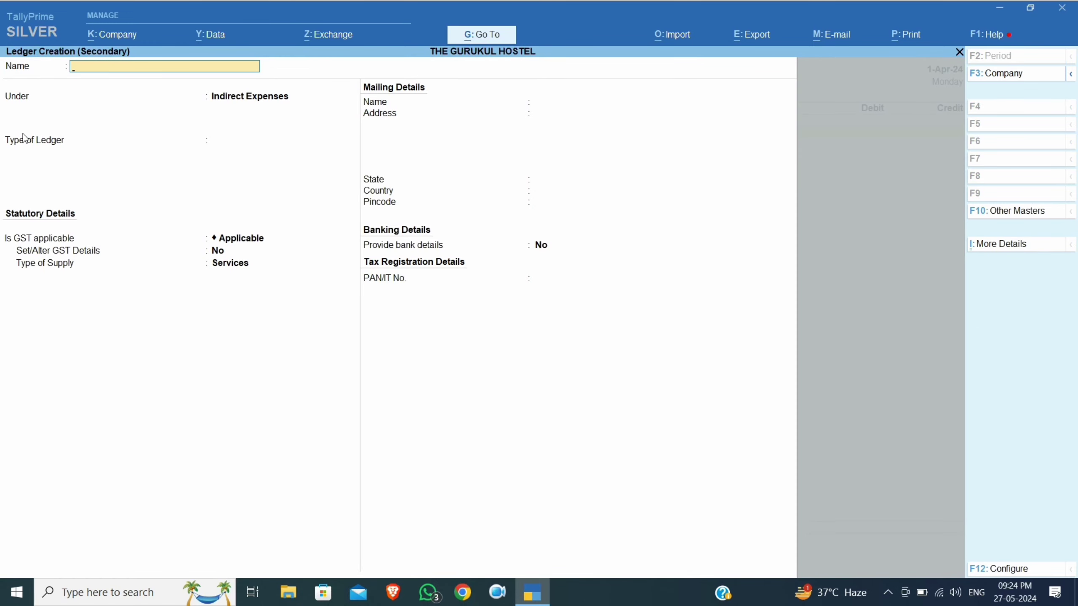
type("P.N.G")
key("BackSpace")
type("B BANK")
key("Return")
type("BANK")
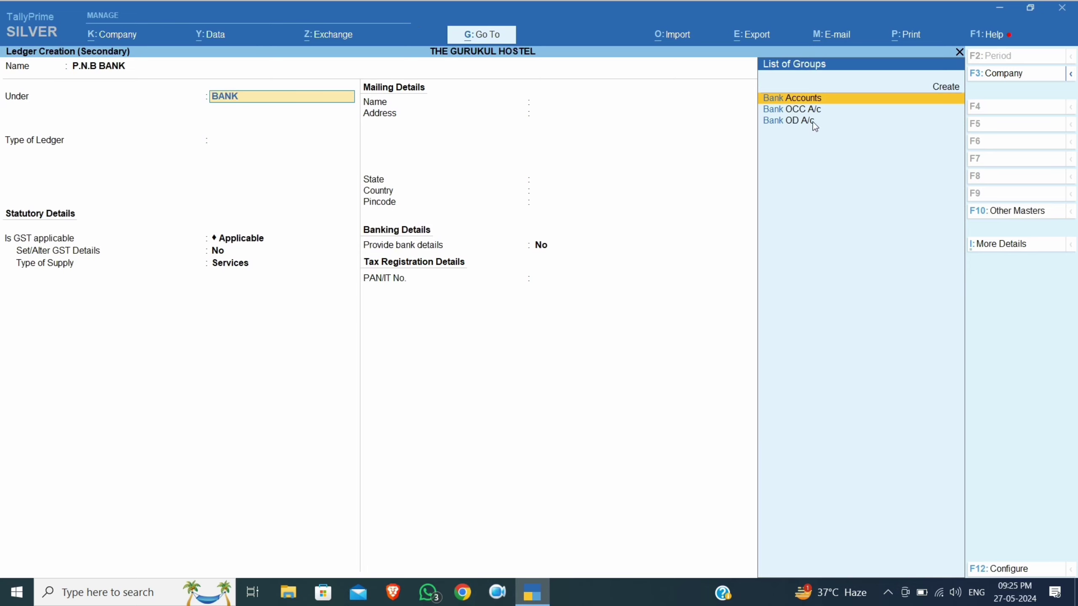
key("Return")
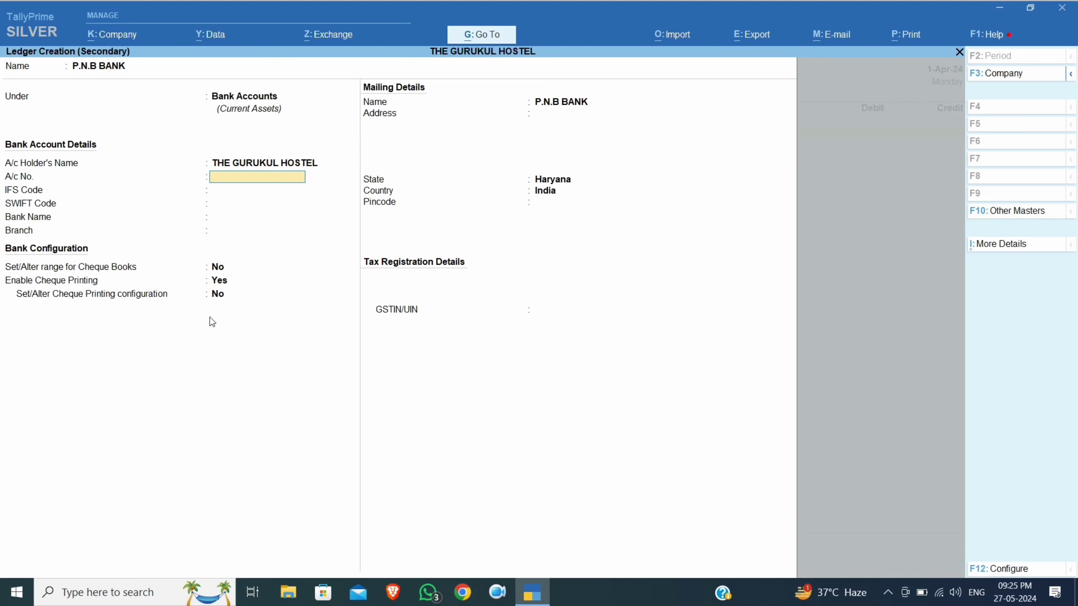
key("Return")
key("Return")
key("Return")
key("Return")
key("Return")
key("Return")
key("Return")
key("Return")
key("Return")
key("Return")
key("Return")
key("Return")
key("Return")
key("Return")
key("Return")
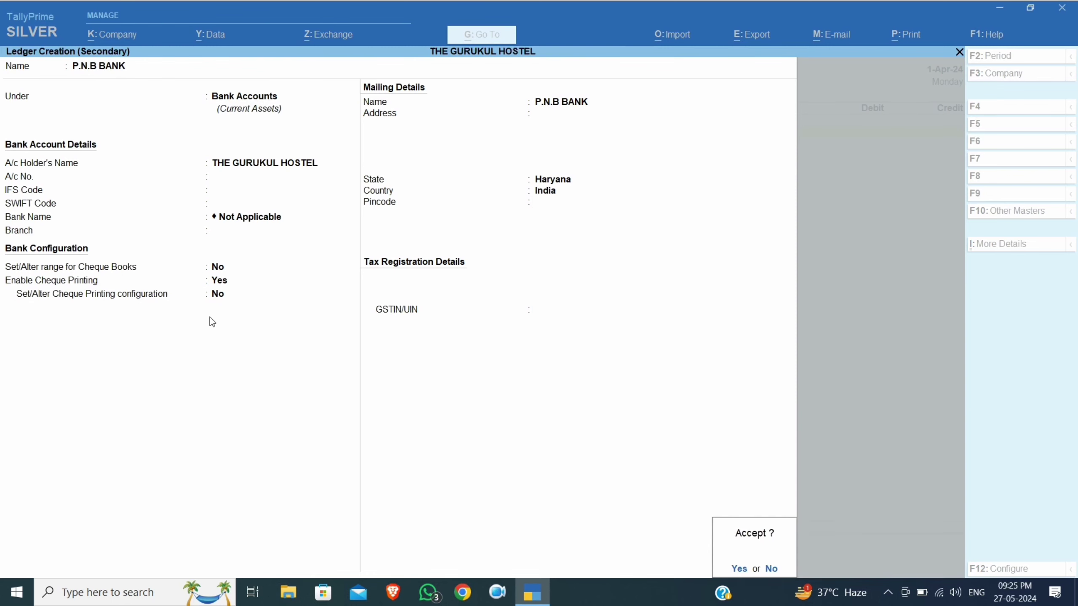
key("Return")
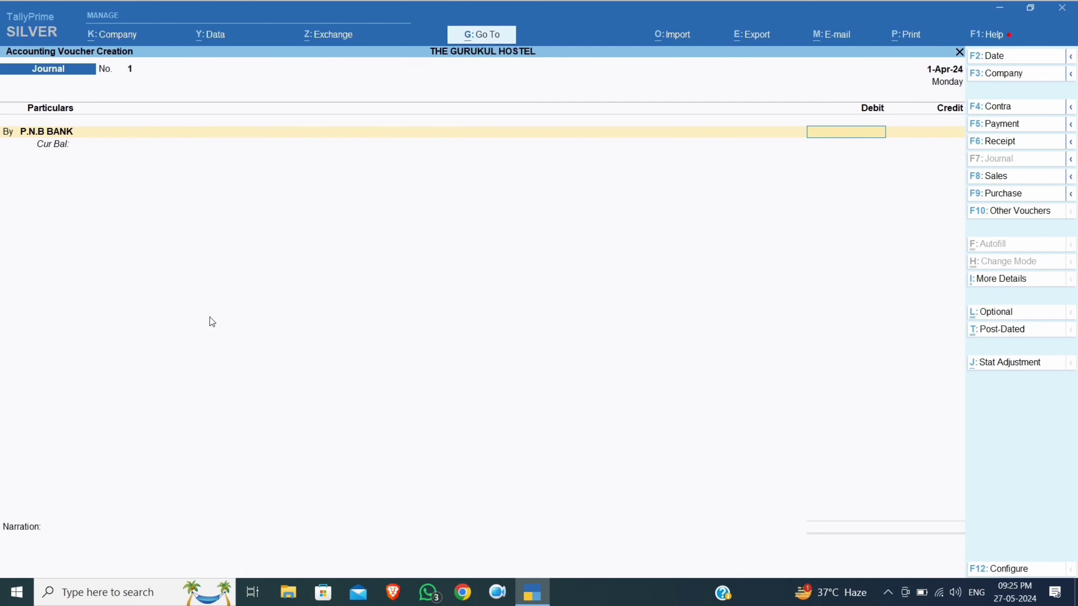
Debit P.N.B BANK 10,000, allocated as a Cheque/DD entry
key("BackSpace")
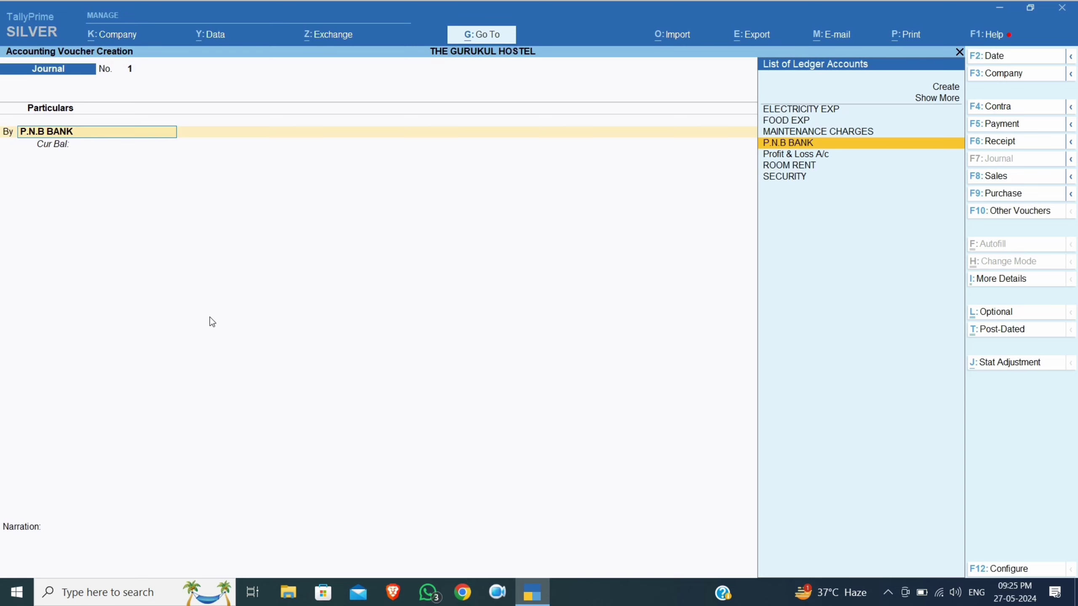
key("Return")
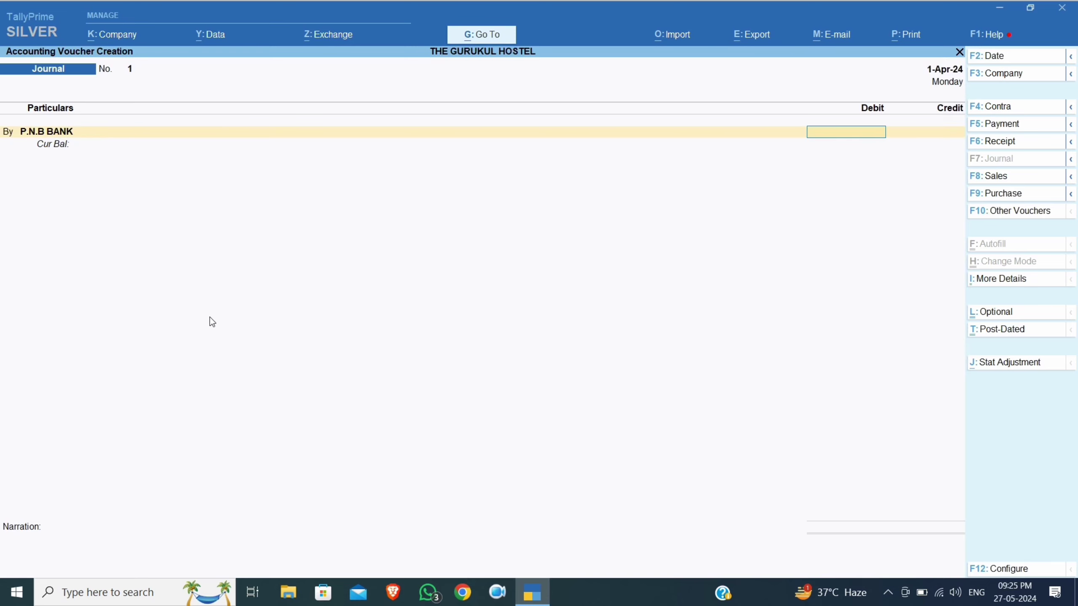
type("10000")
key("Return")
key("Return")
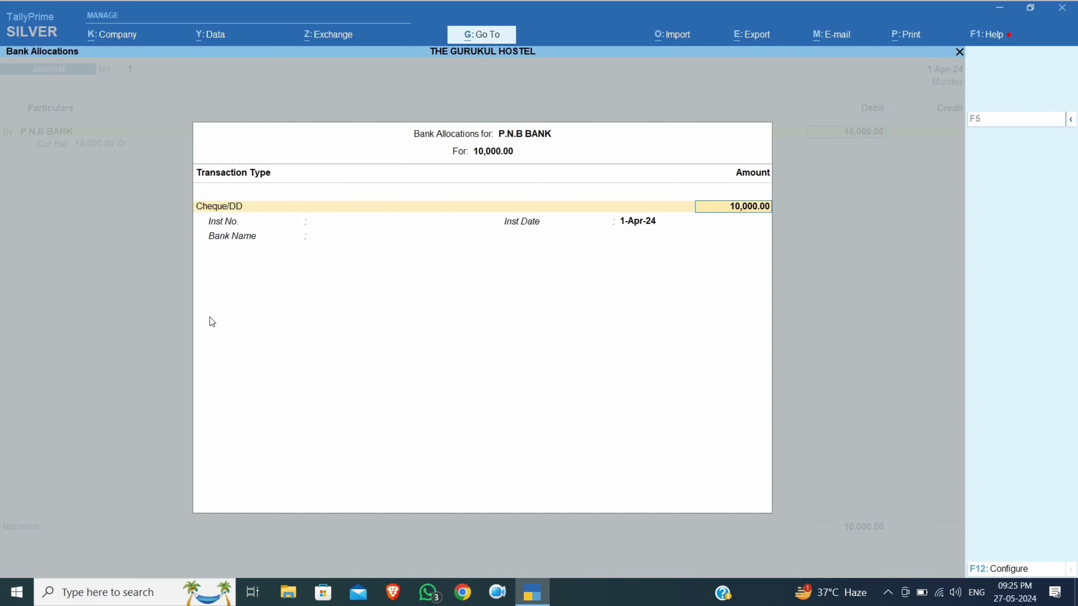
key("Return")
key("Return")
key("Return")
key("Return")
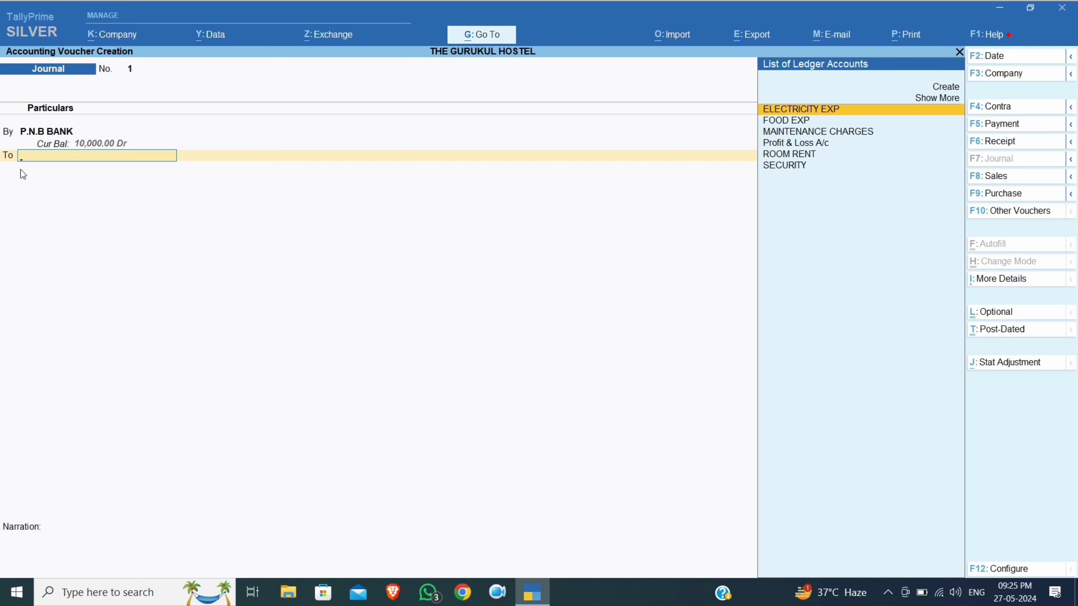
Create the tenant's ledger under Sundry Debtors with a 30-day credit period and credit-day checking on
key("ctrl")
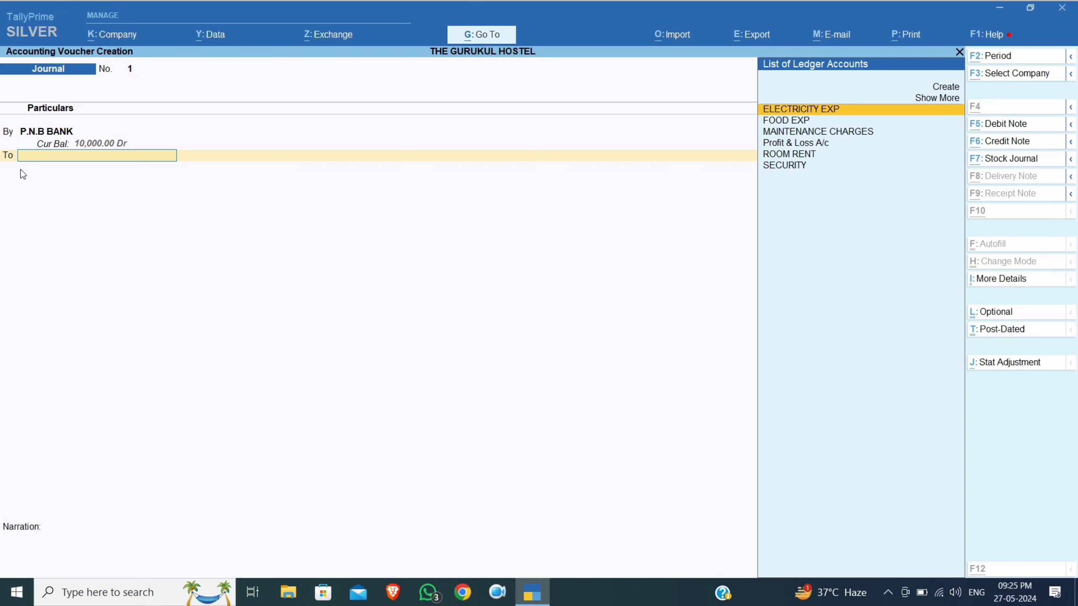
key("alt+c")
type("VI")
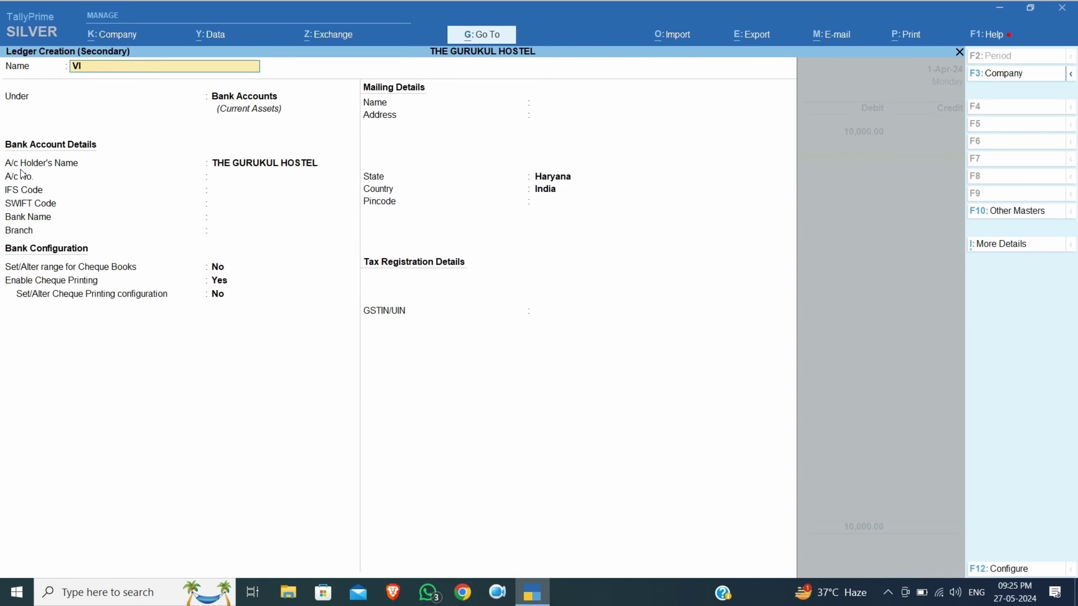
type("JAY")
key("Return")
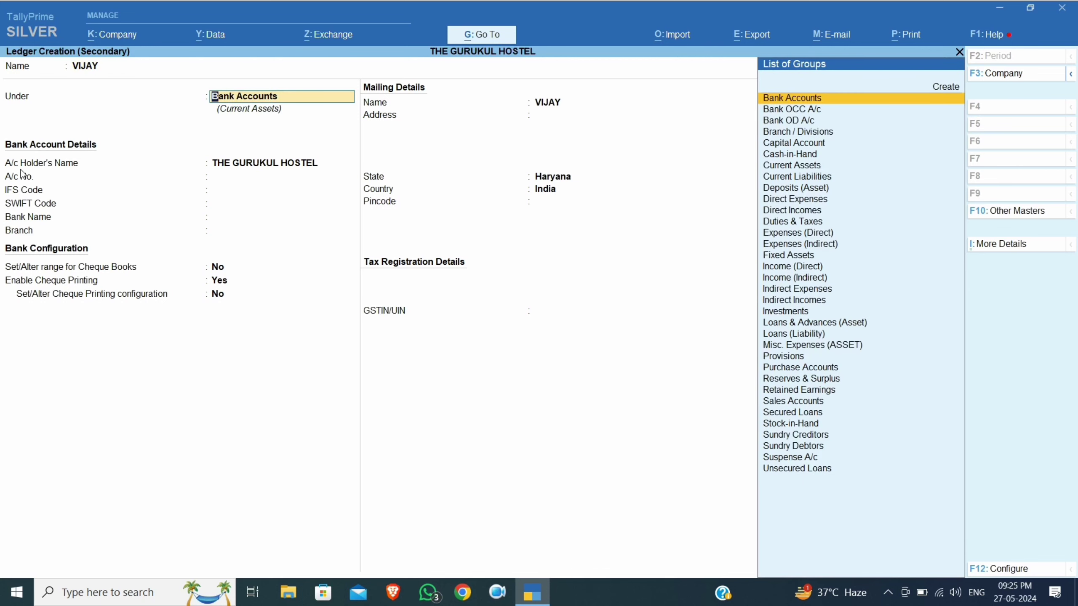
type("SUND")
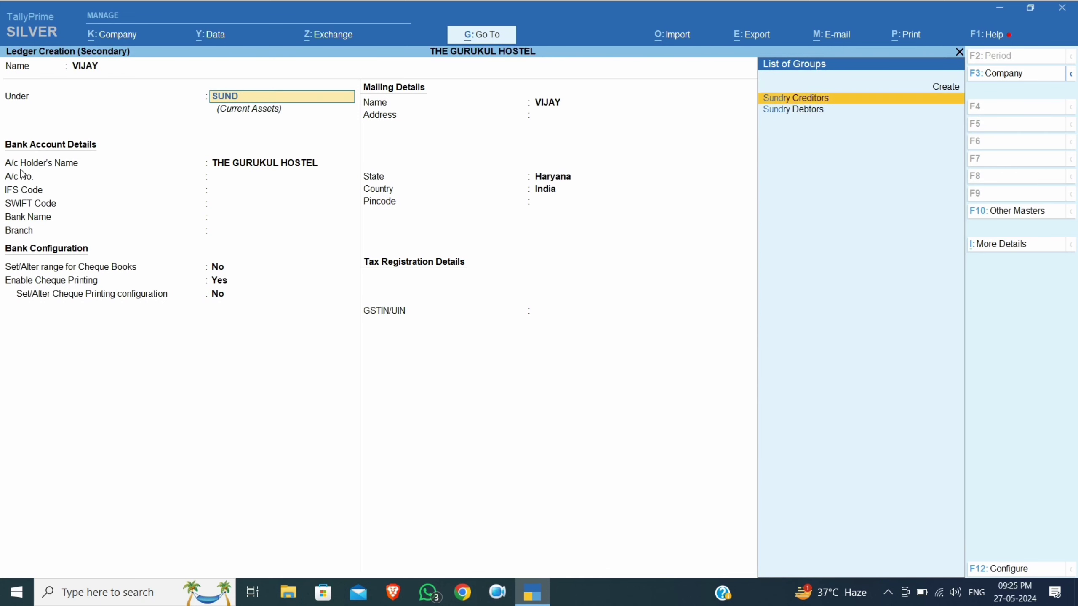
key("Down")
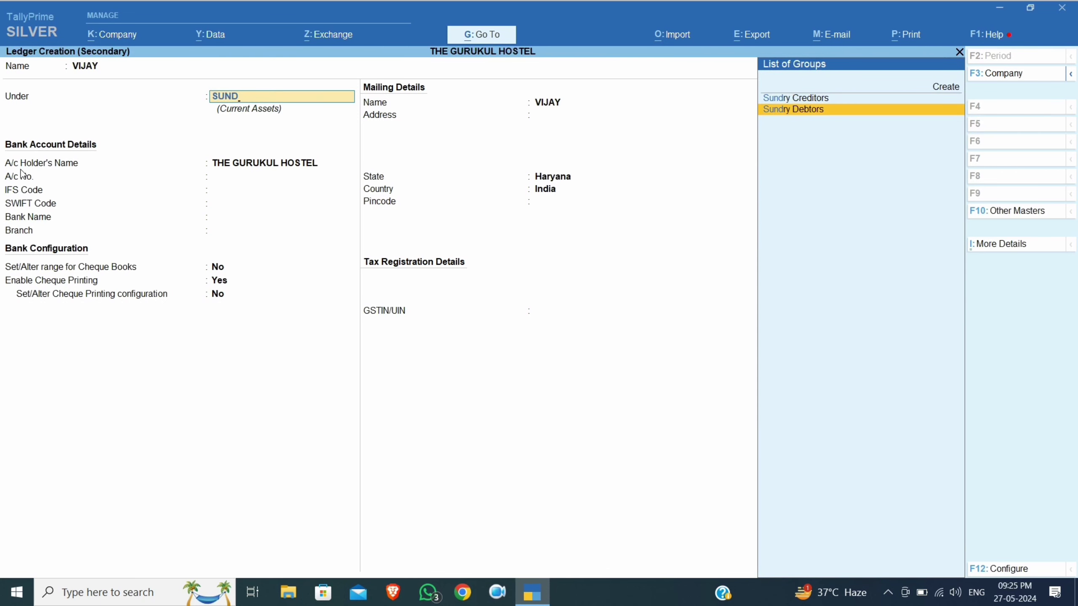
key("Return")
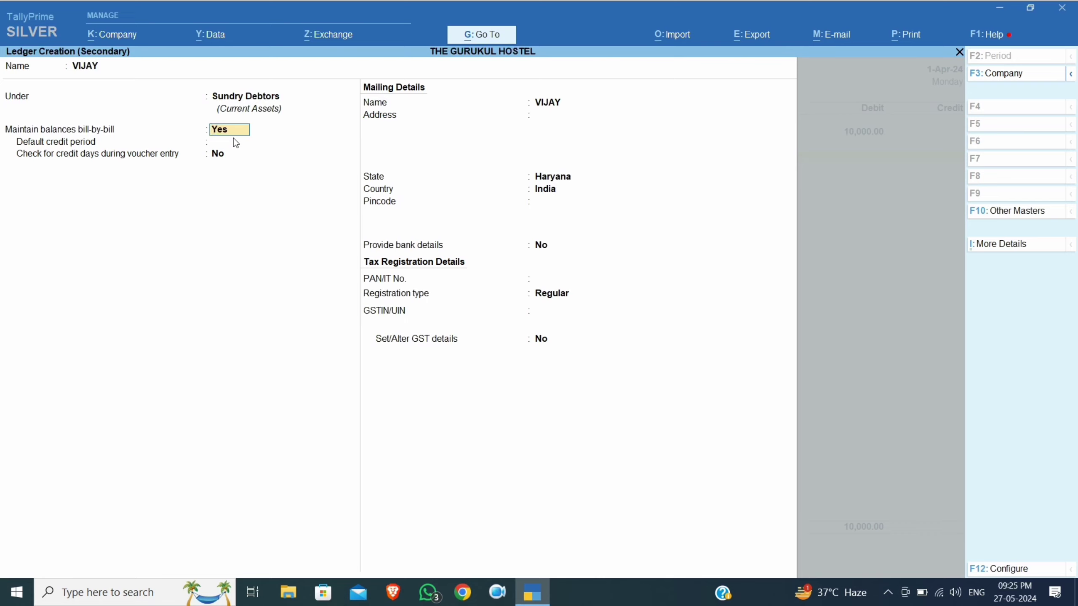
type("30")
key("Return")
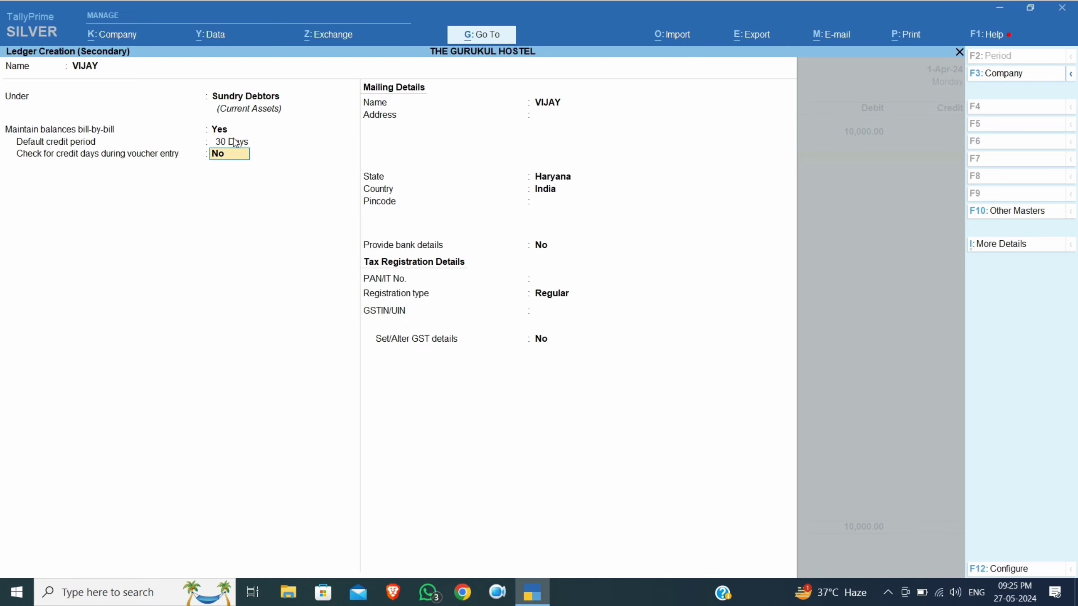
type("Y")
key("Return")
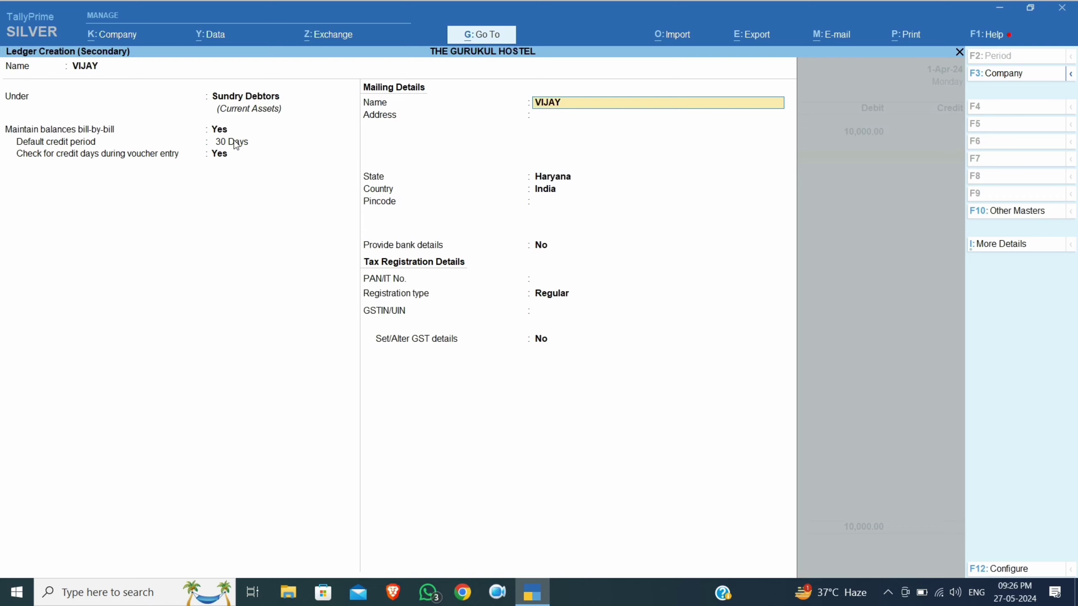
Fill in the tenant's mailing address and pincode, keep Haryana, and set GST registration to Unregistered
key("Return")
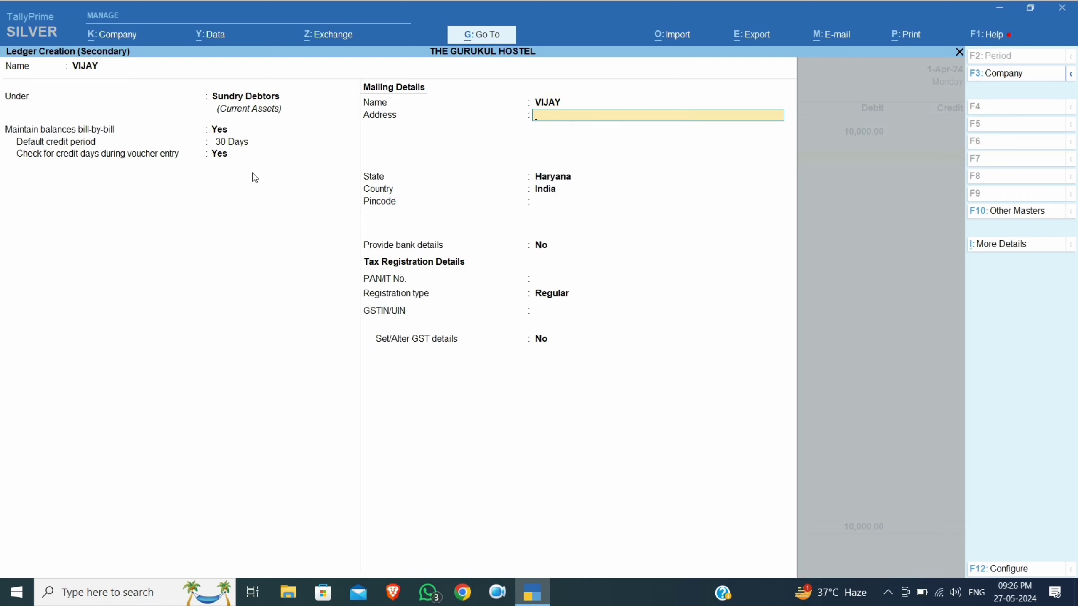
type("SUBHASH NAGAR CHOWK")
key("Return")
type("NEAR SHIV MANDIR")
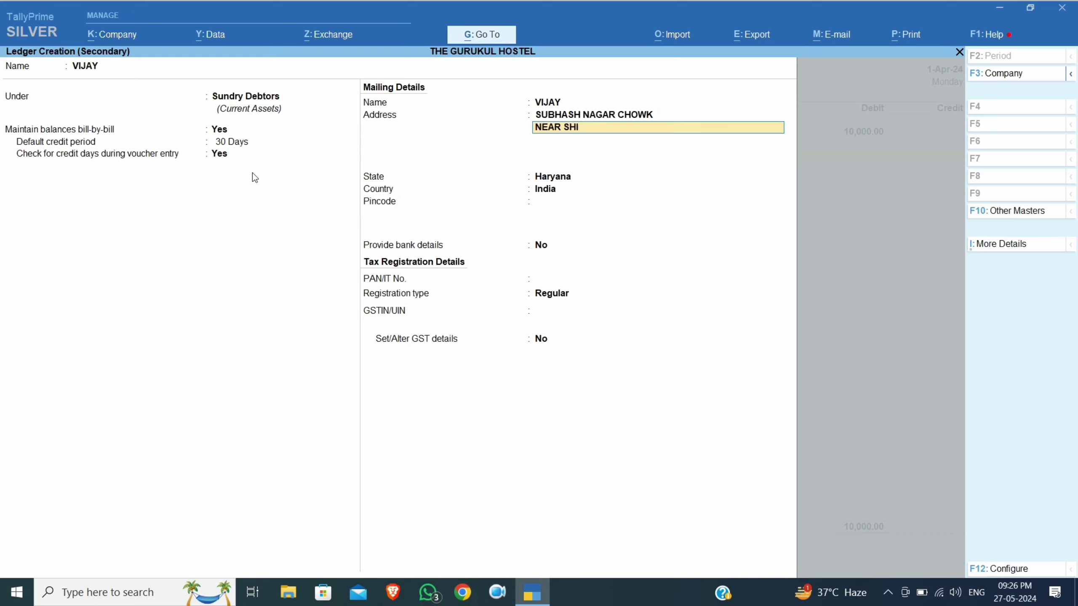
key("Return")
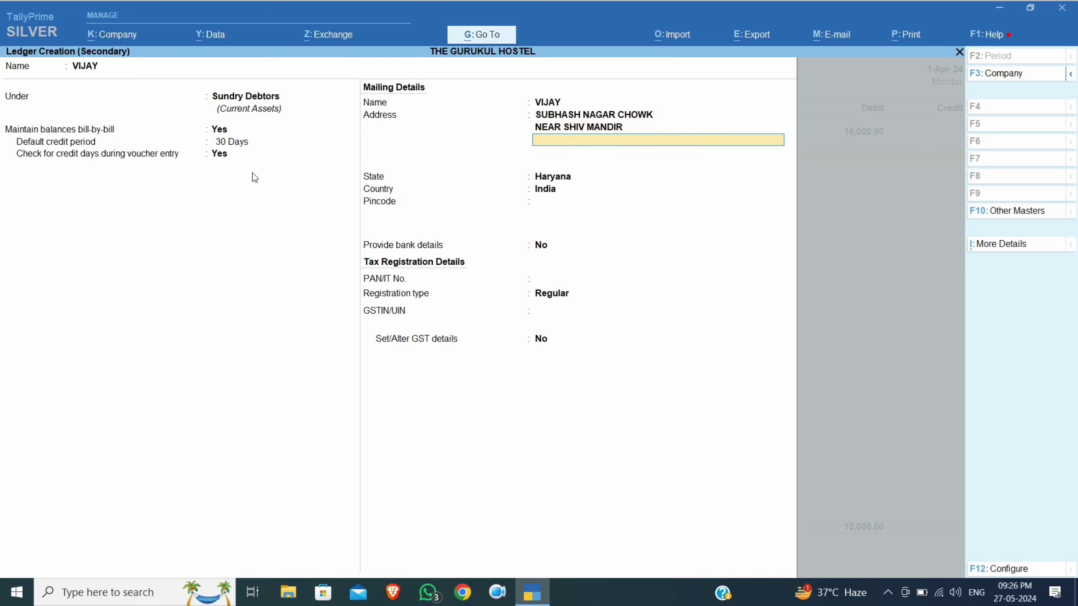
type("YAMUNANAGAR")
key("Return")
key("Return")
key("Return")
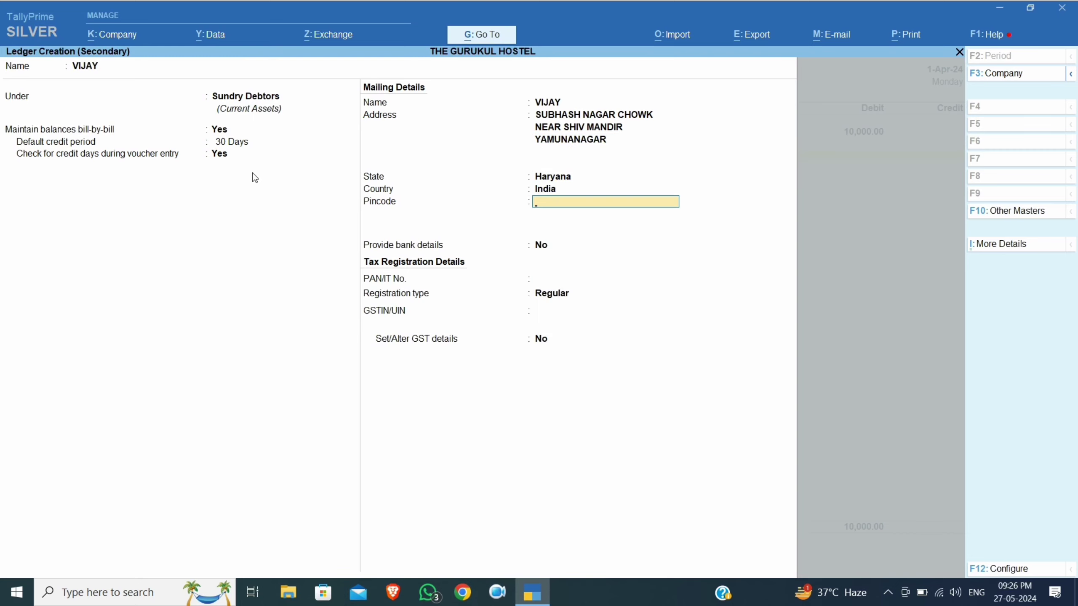
type("135003")
key("Return")
key("Return")
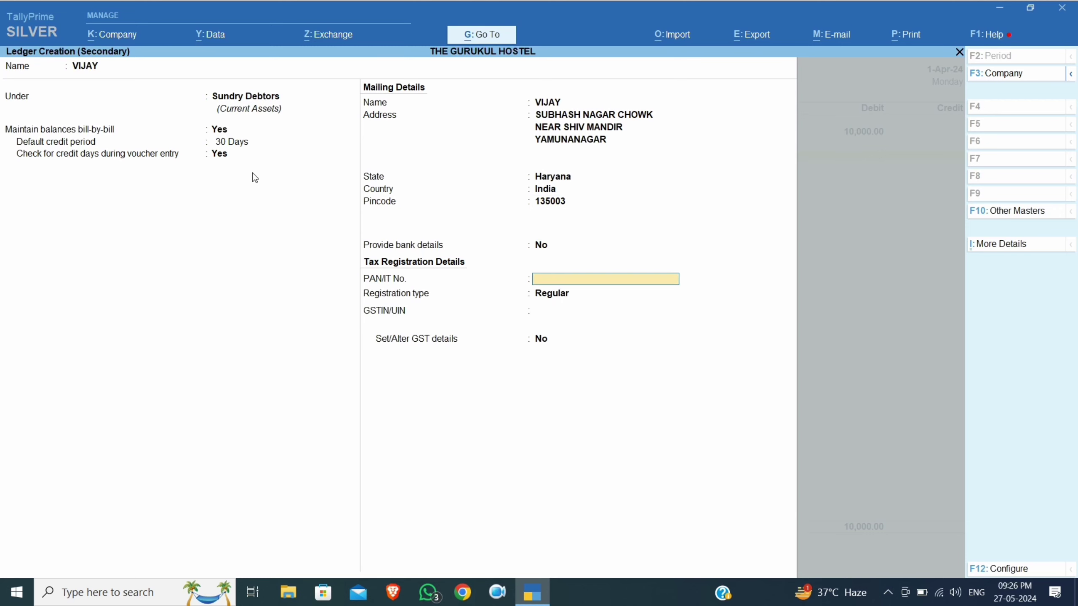
key("Return")
key("Down")
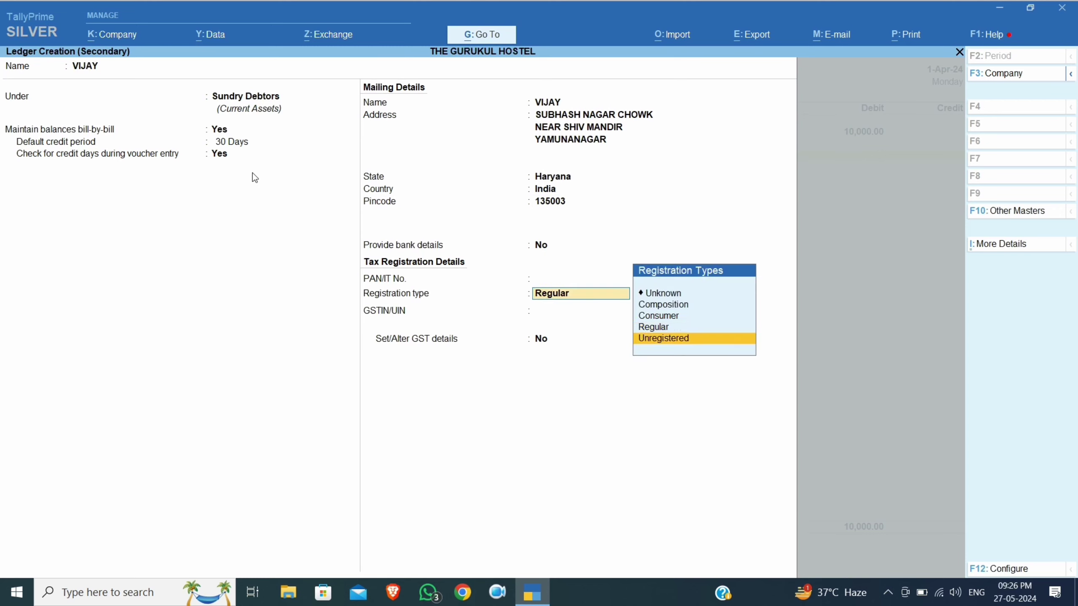
key("Return")
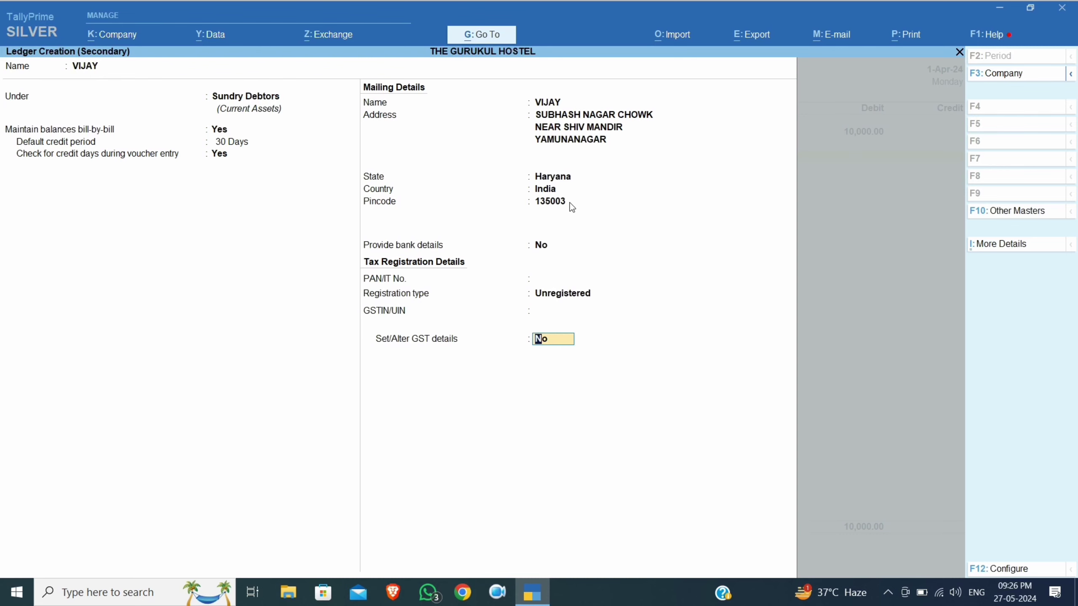
key("Return")
key("Return")
key("Return")
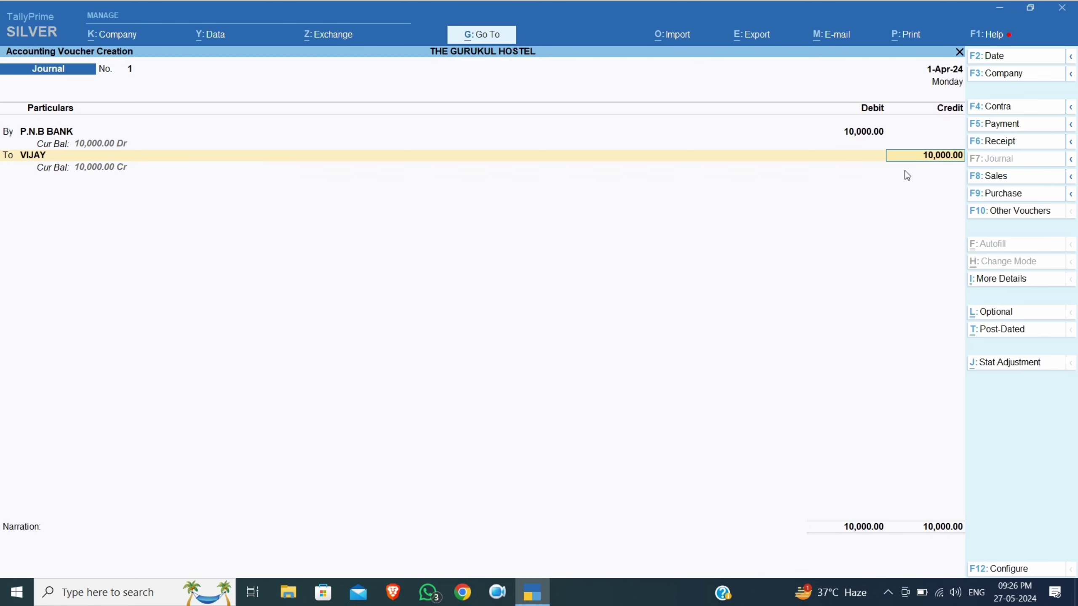
Credit the tenant 10,000 on account, narrate 'SECURITY DEPOSIT RS 10000 ADVANCE AND JOINING DATE 01-04-2024', and save
key("Return")
key("Return")
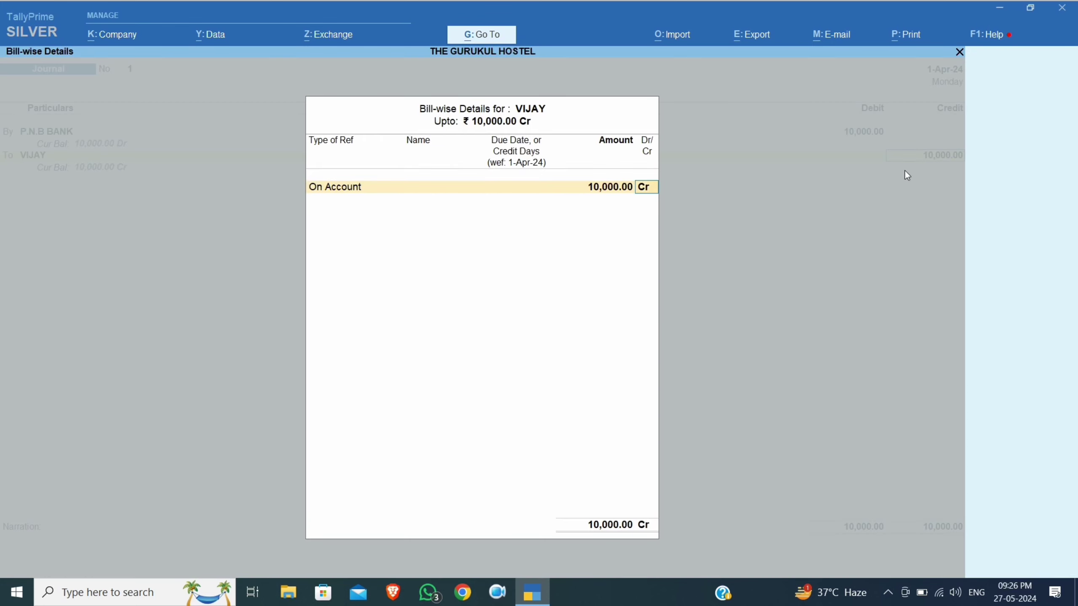
key("Return")
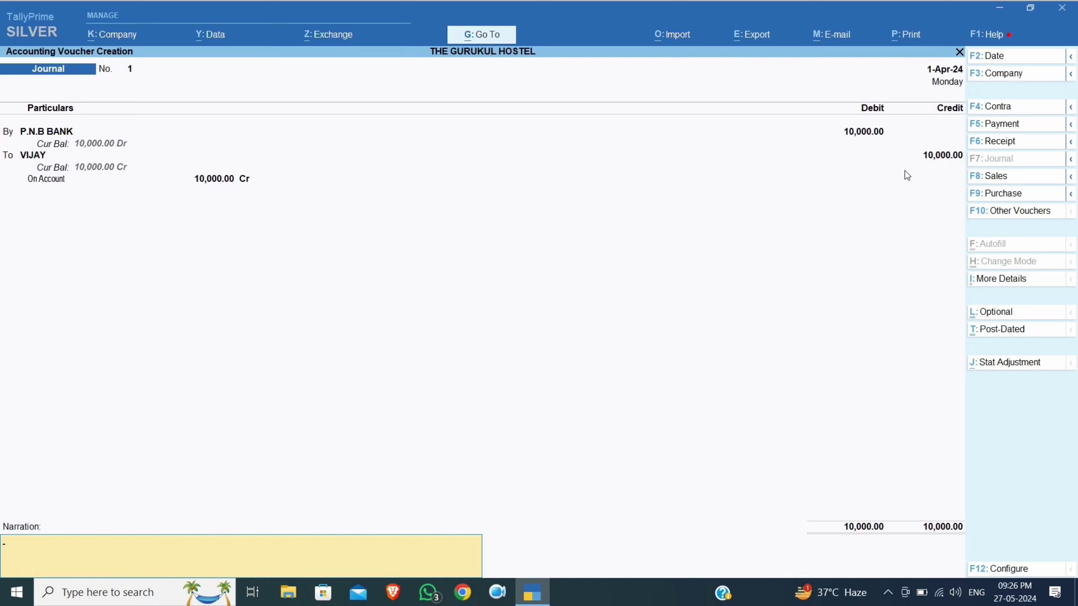
type("SECURITY DEPOSIT RS 1000")
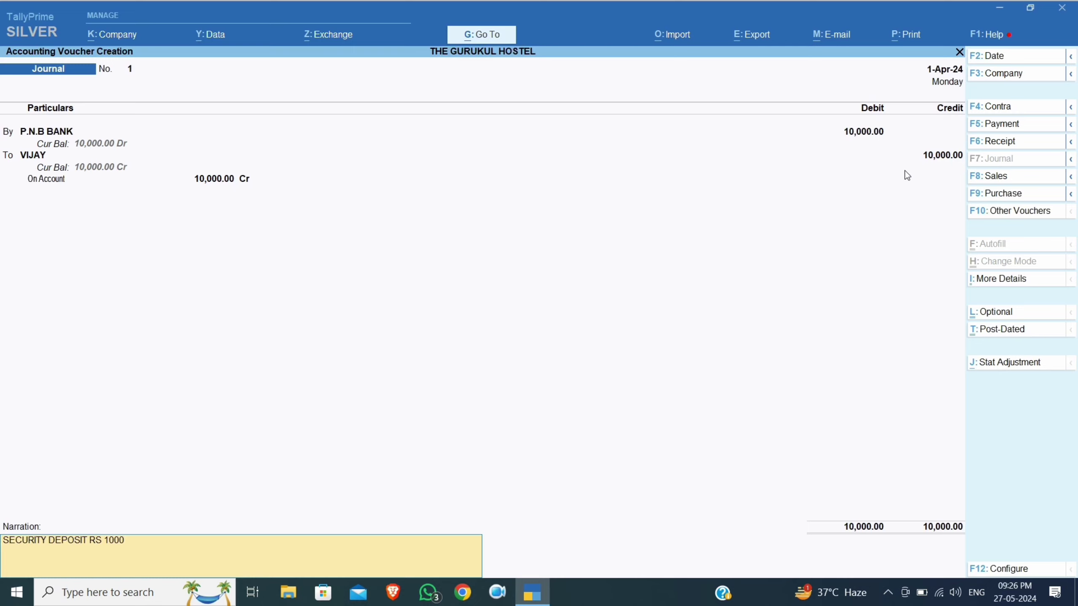
type("0 ADVANCE AND JOINING DATE")
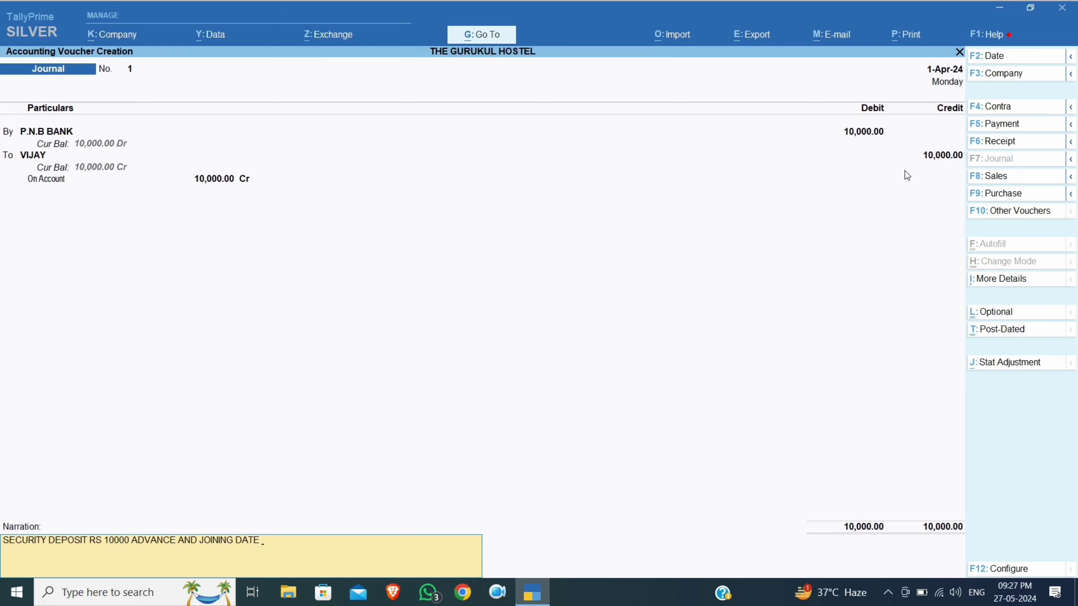
type("01-04-2024")
key("Return")
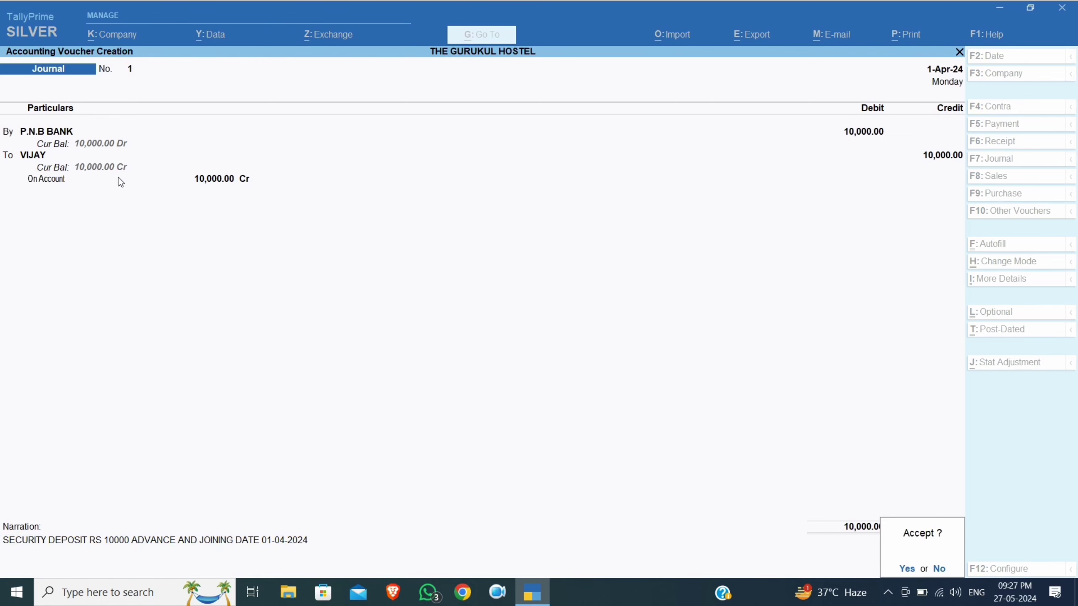
key("Return")
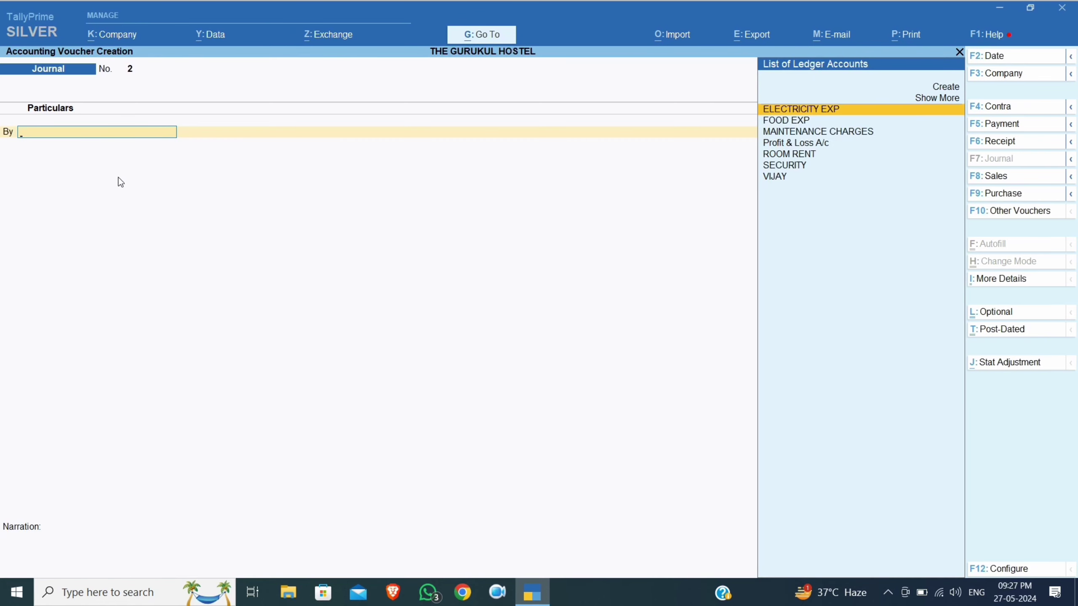
Quit voucher entry and open the tenant's ledger vouchers report
key("Escape")
key("Return")
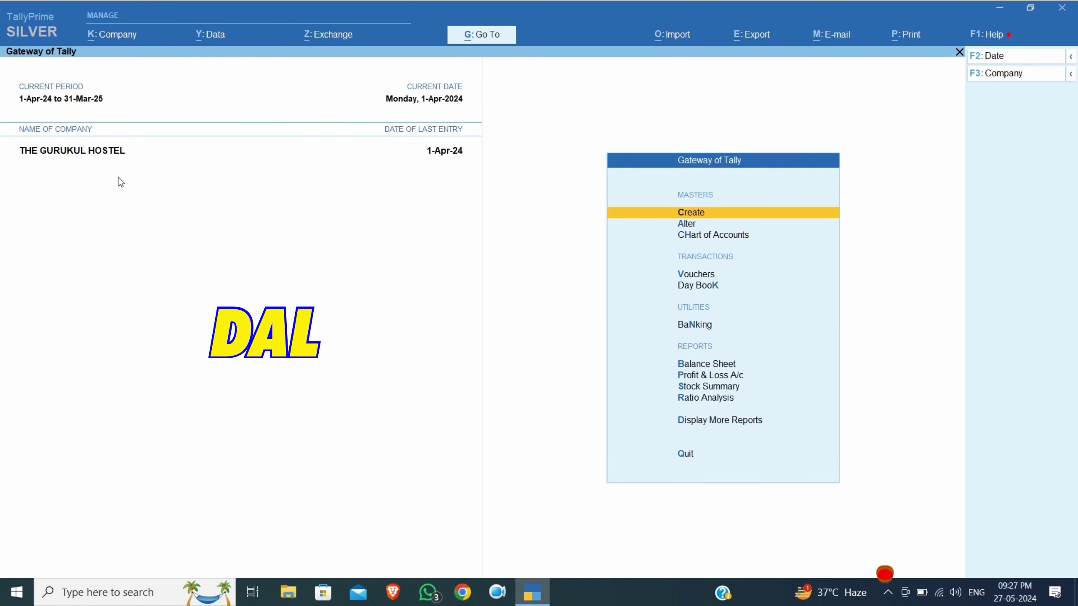
key("d")
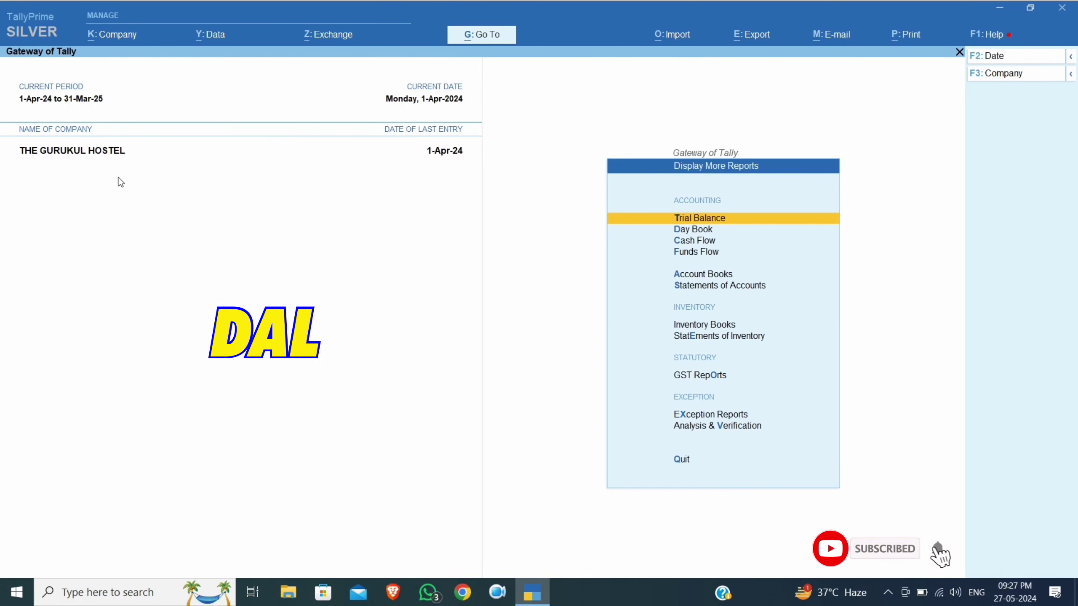
type("alvija")
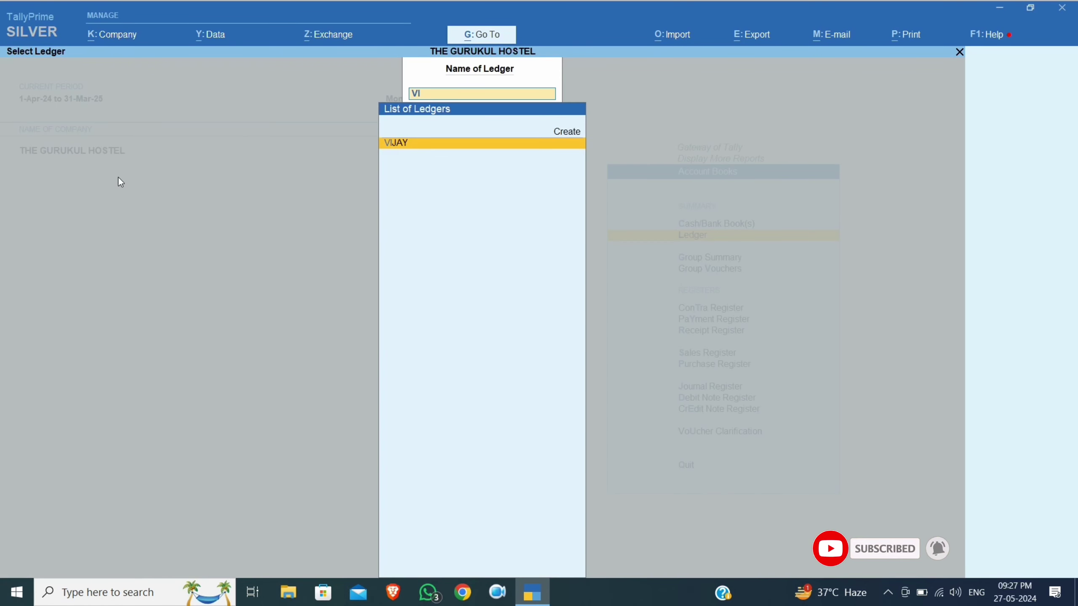
key("Return")
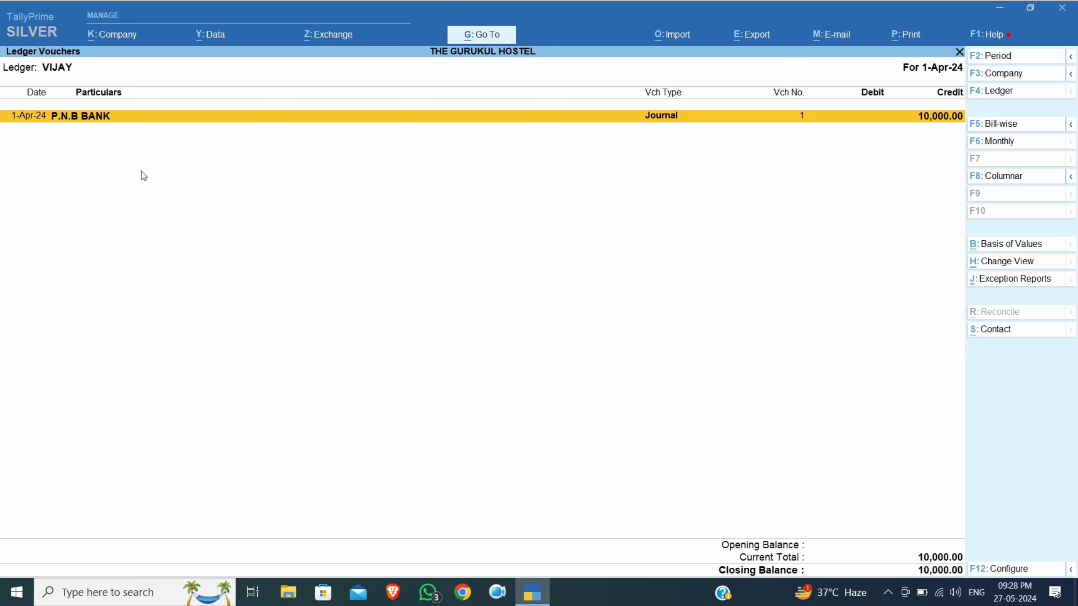
Start a new journal dated 30-4 debiting the tenant 10,000
key("alt+a")
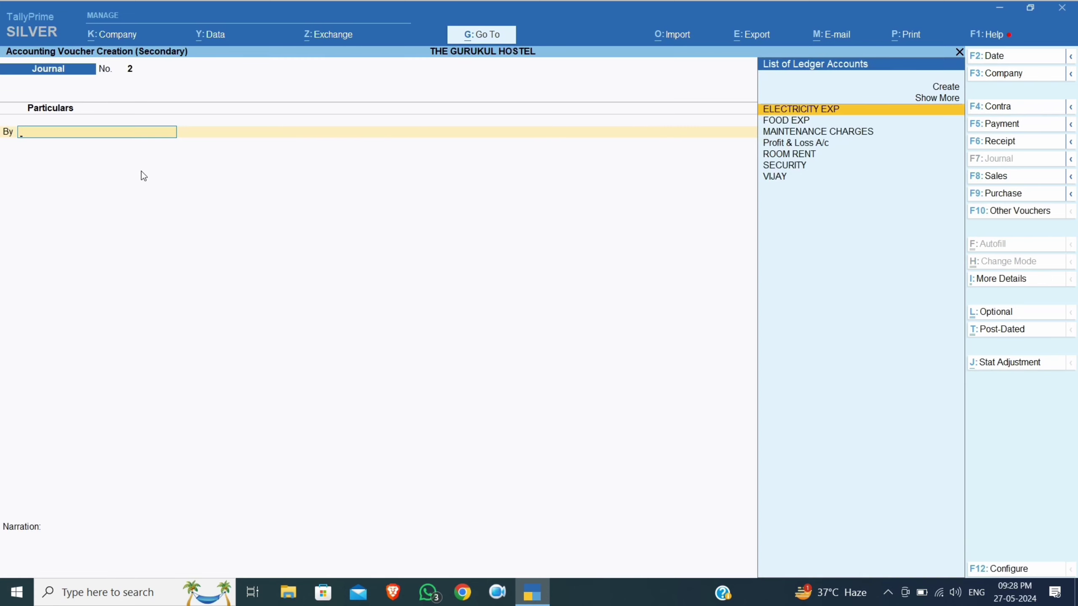
key("F2")
type("30.4")
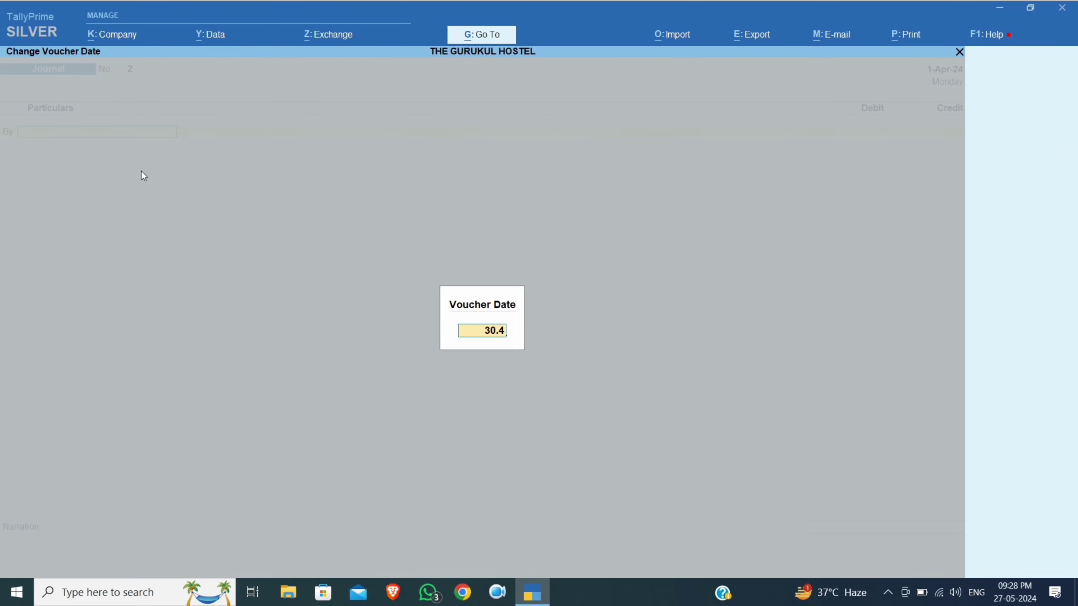
key("Return")
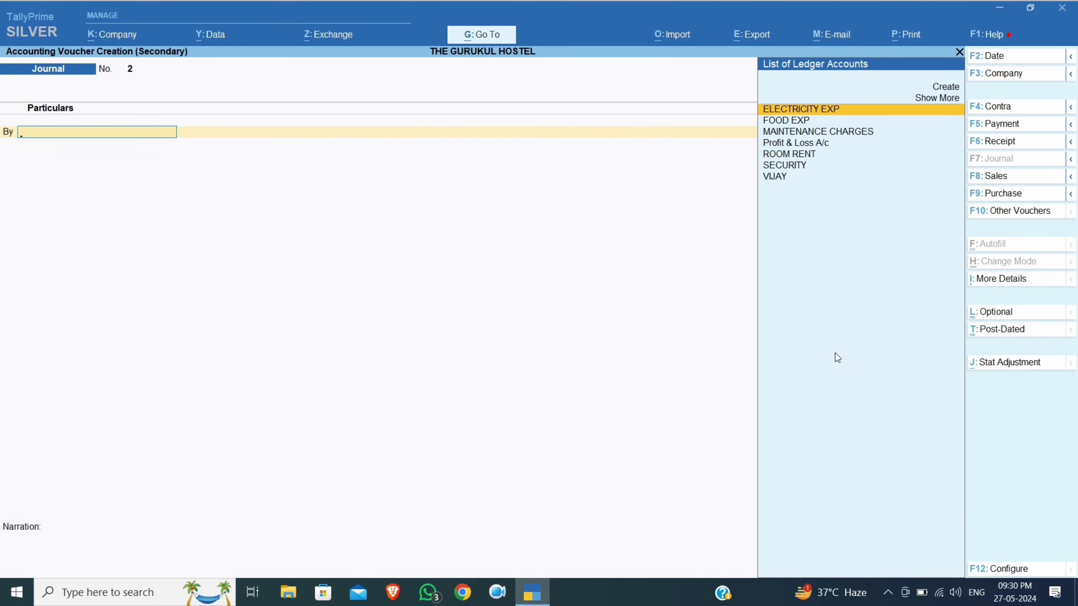
type("VI")
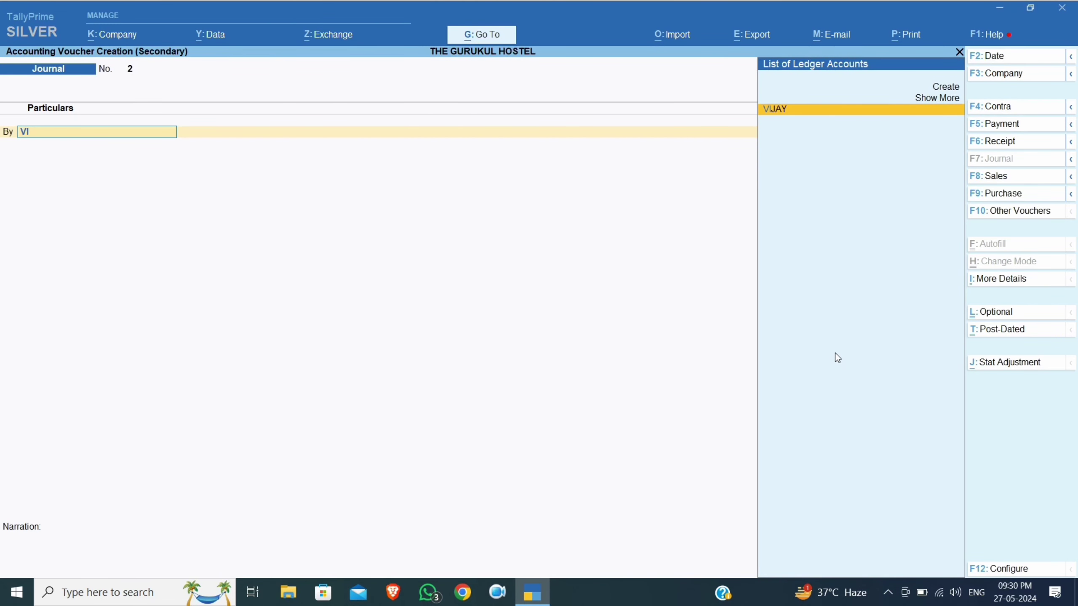
key("Return")
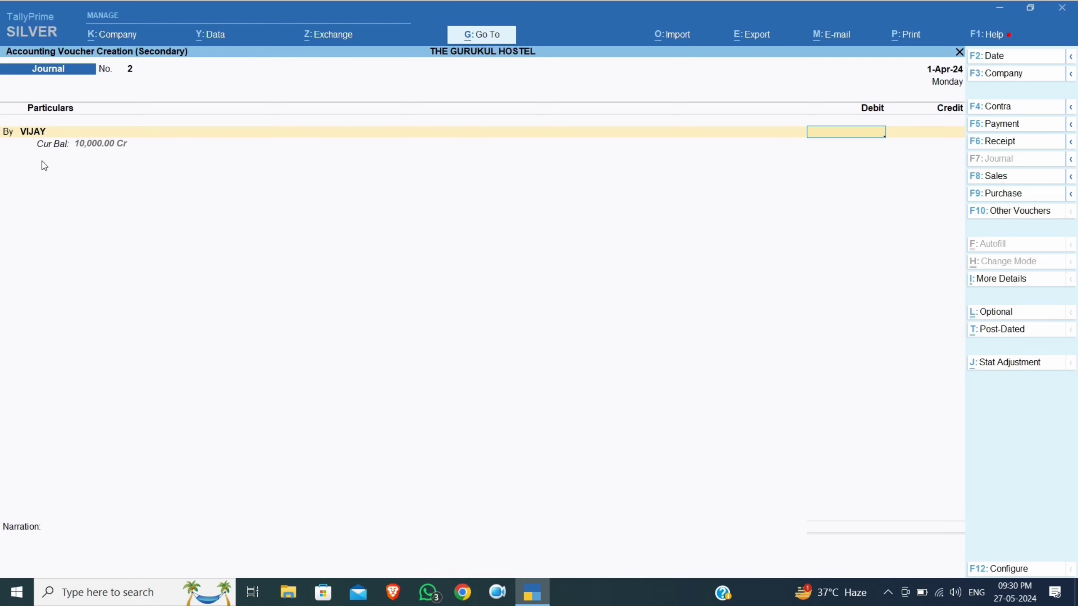
type("10000")
key("Return")
key("Return")
key("Return")
key("Return")
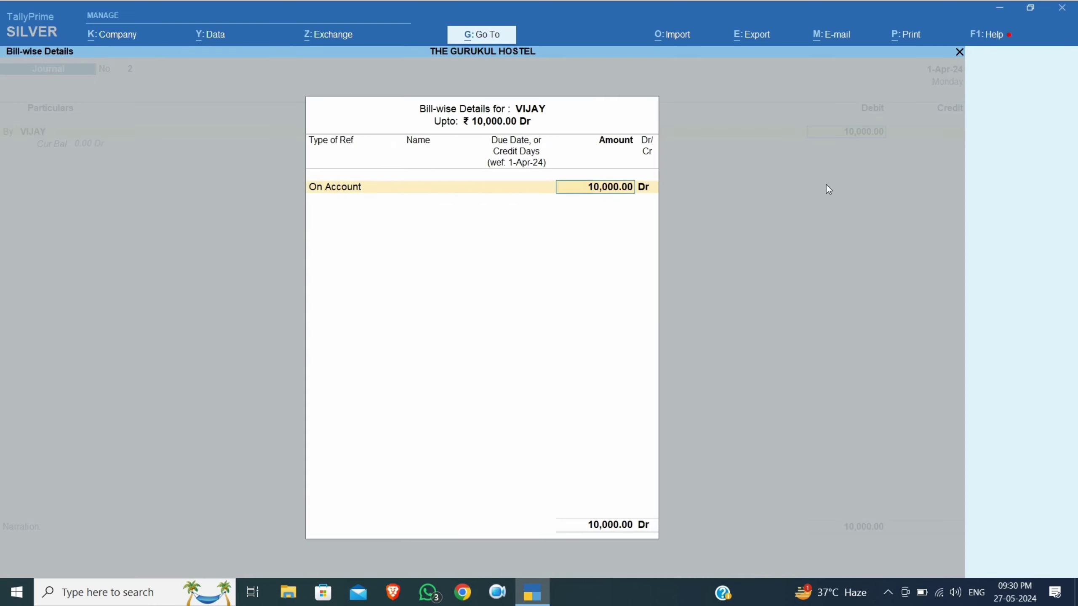
Credit SECURITY 10,000, narrate it as security received from the tenant, RS 10000, and save
type("SECU")
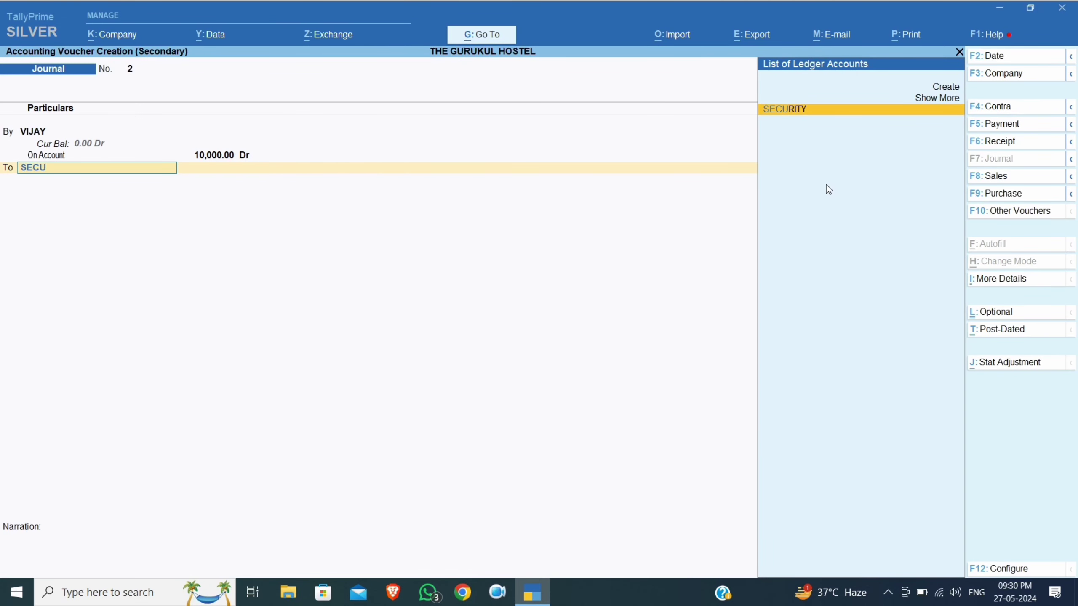
key("Return")
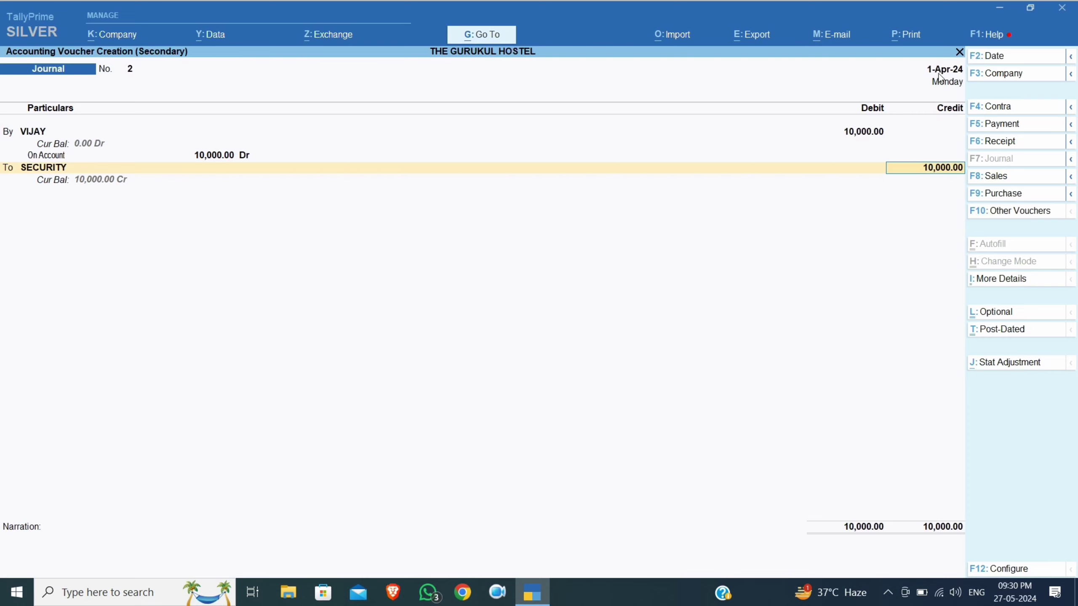
key("Return")
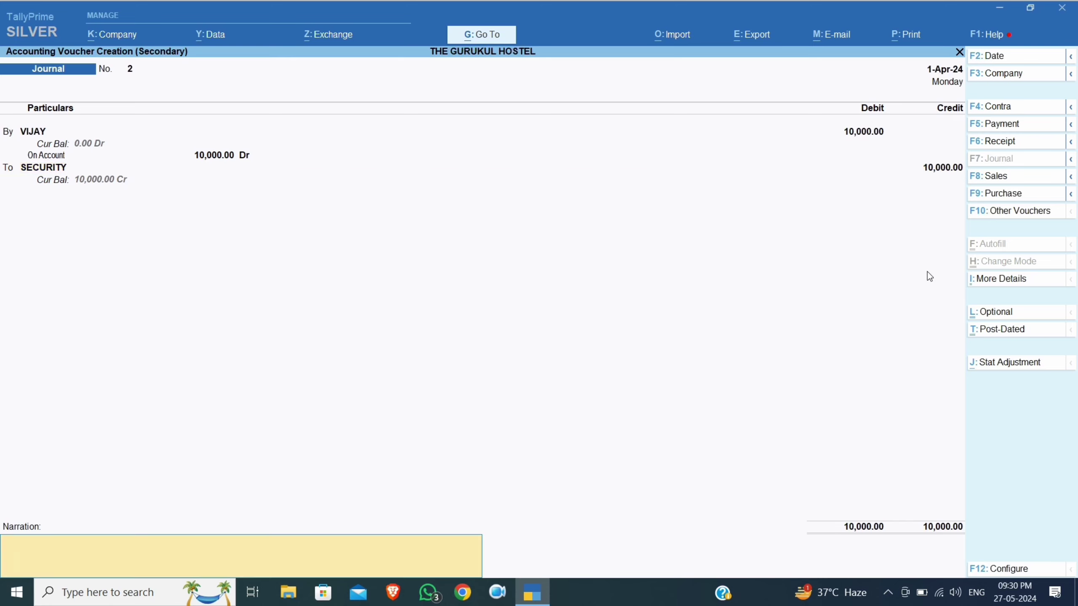
type("SECURITY RECEIVED FROM VIJ")
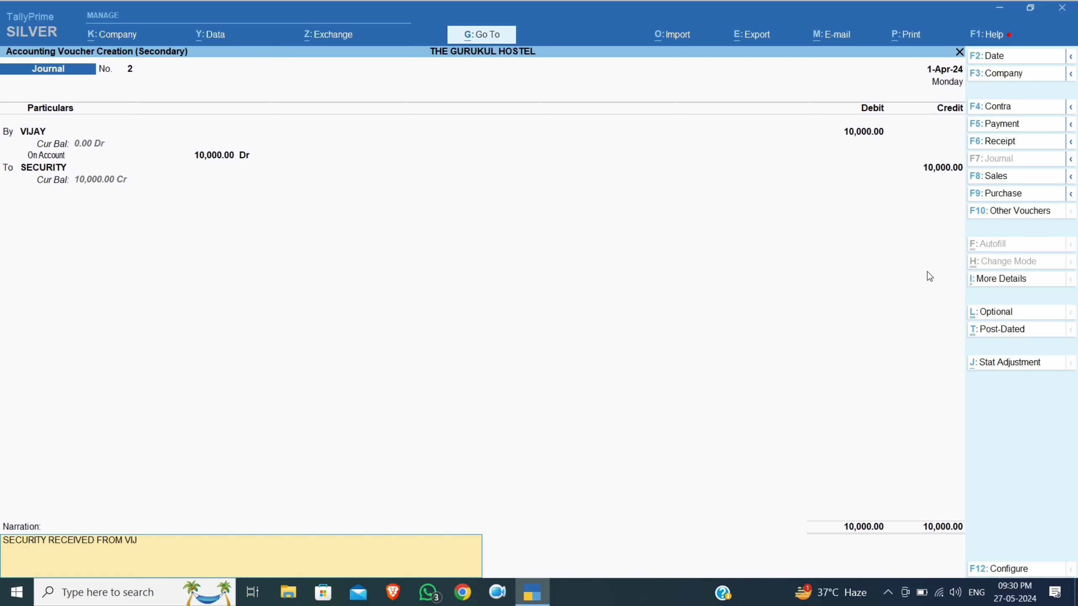
type("AY")
type("RS 10000")
key("Return")
key("Return")
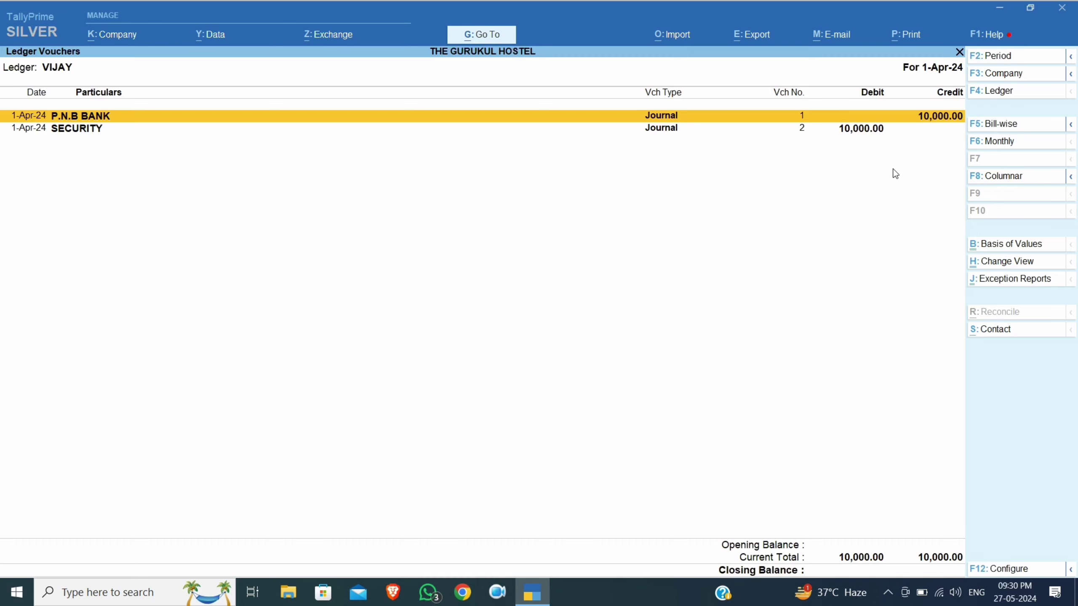
Back out to the Gateway, reopen the tenant's ledger vouchers report, and add journal No. 3
key("Down")
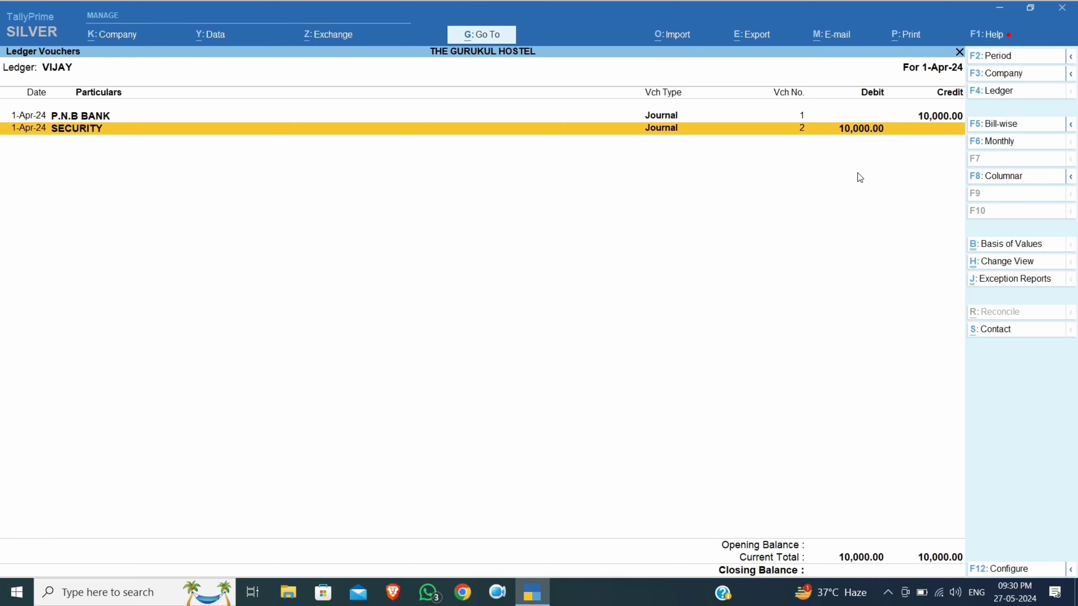
key("Escape")
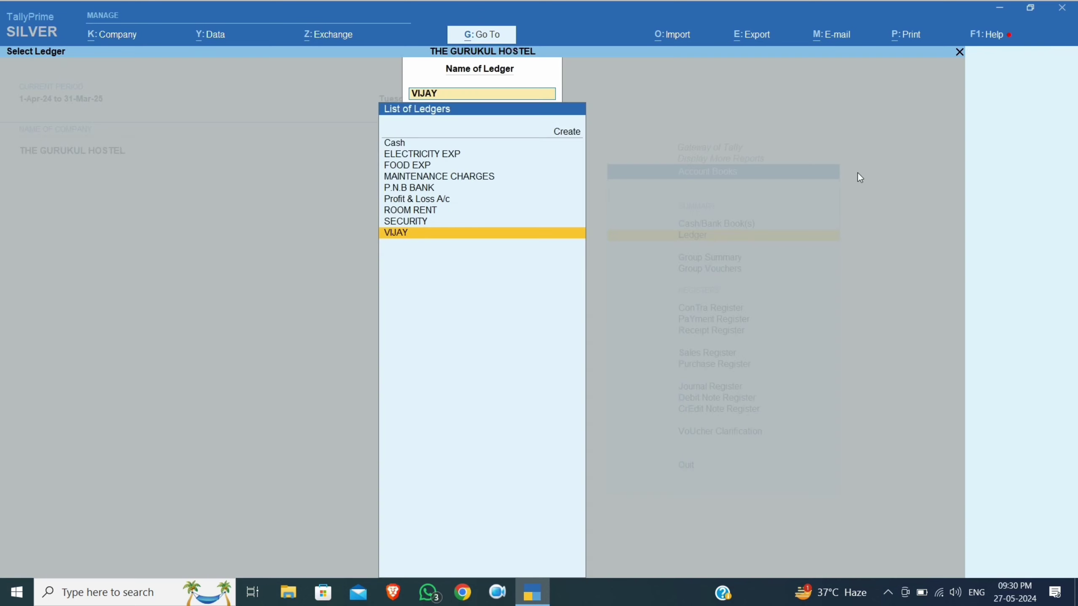
key("Escape")
key("Escape")
key("Escape")
key("Escape")
key("Escape")
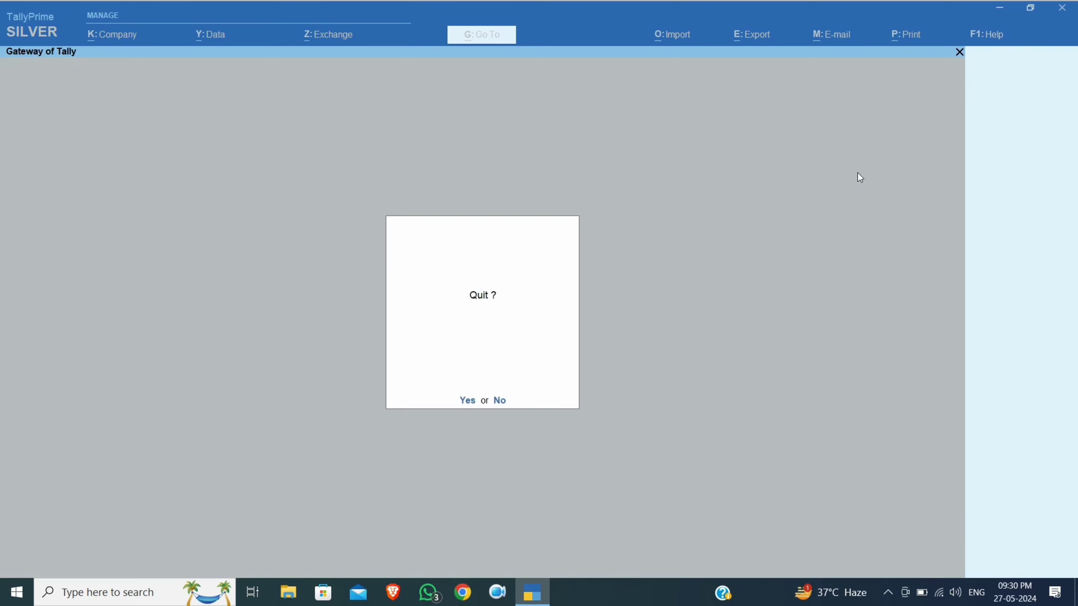
key("Escape")
type("dalvi")
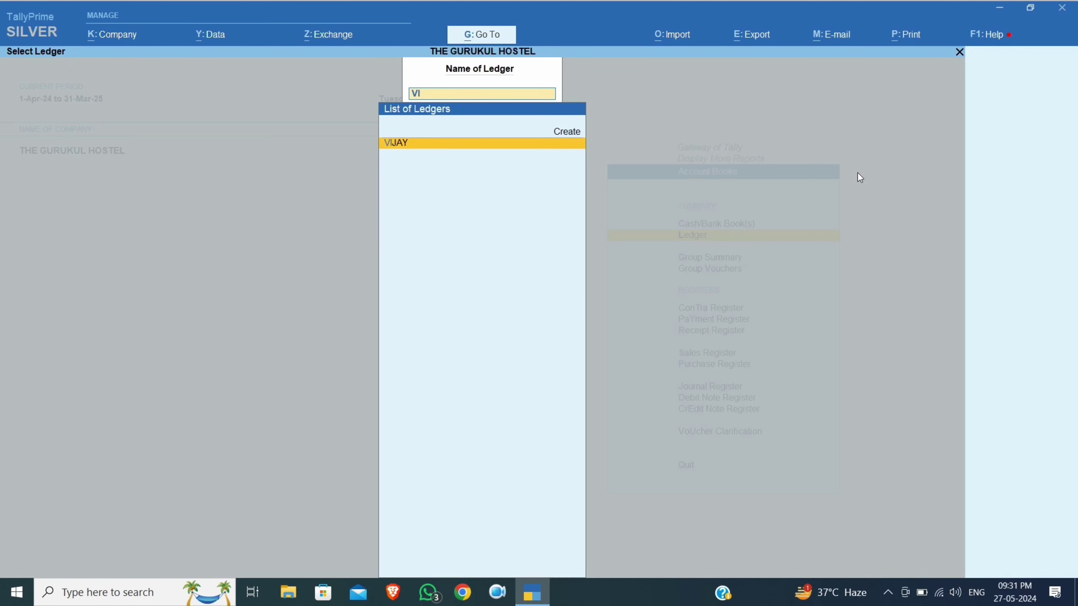
key("Return")
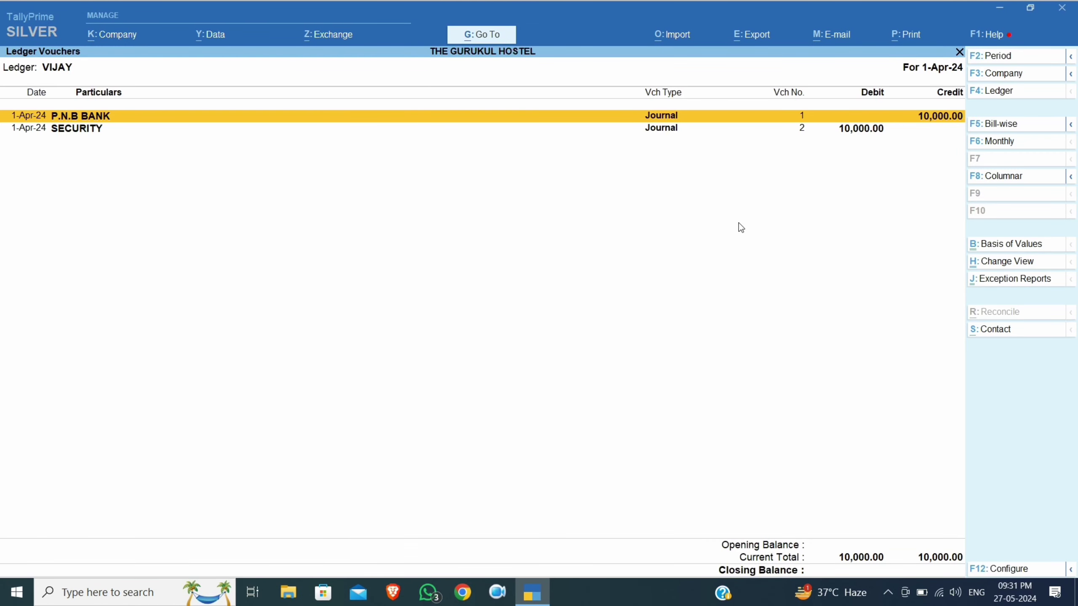
key("Down")
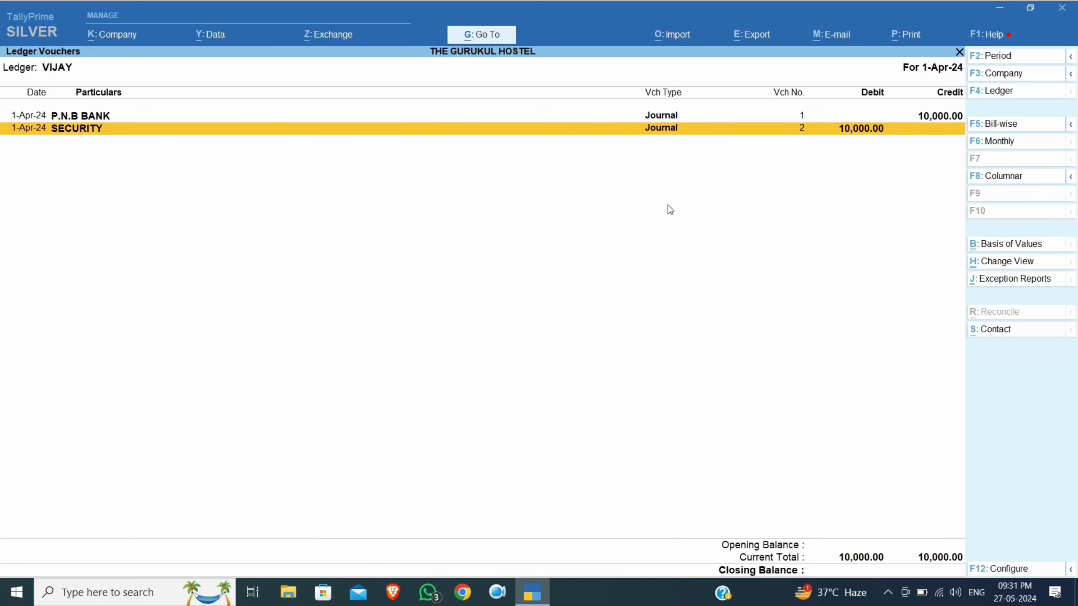
key("alt+a")
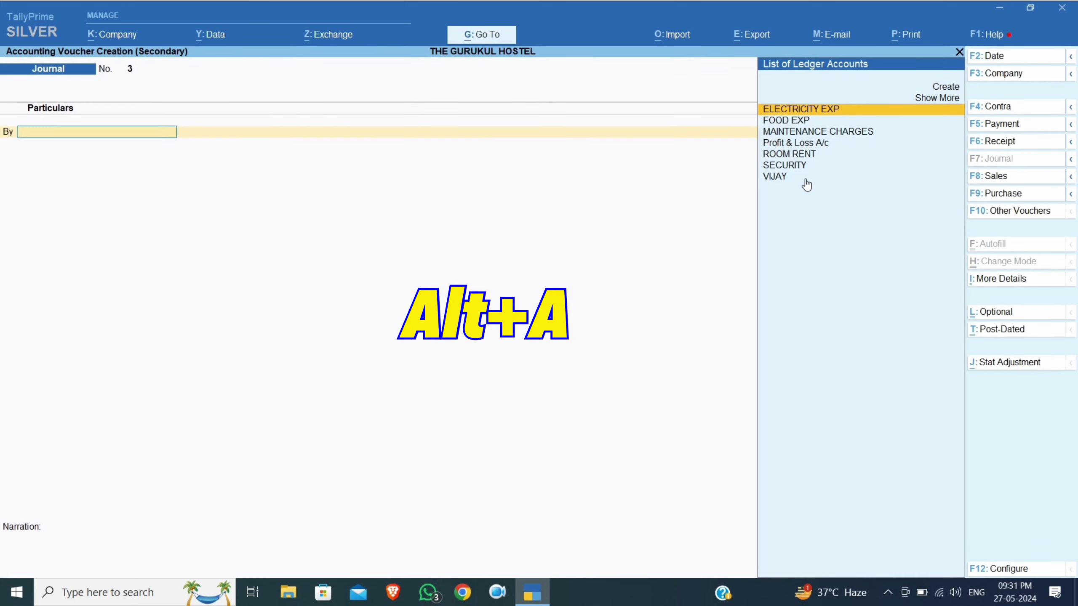
Date journal No. 3 30-Apr-24 and debit the tenant 13,800 on account
key("F2")
type("28-4")
key("Return")
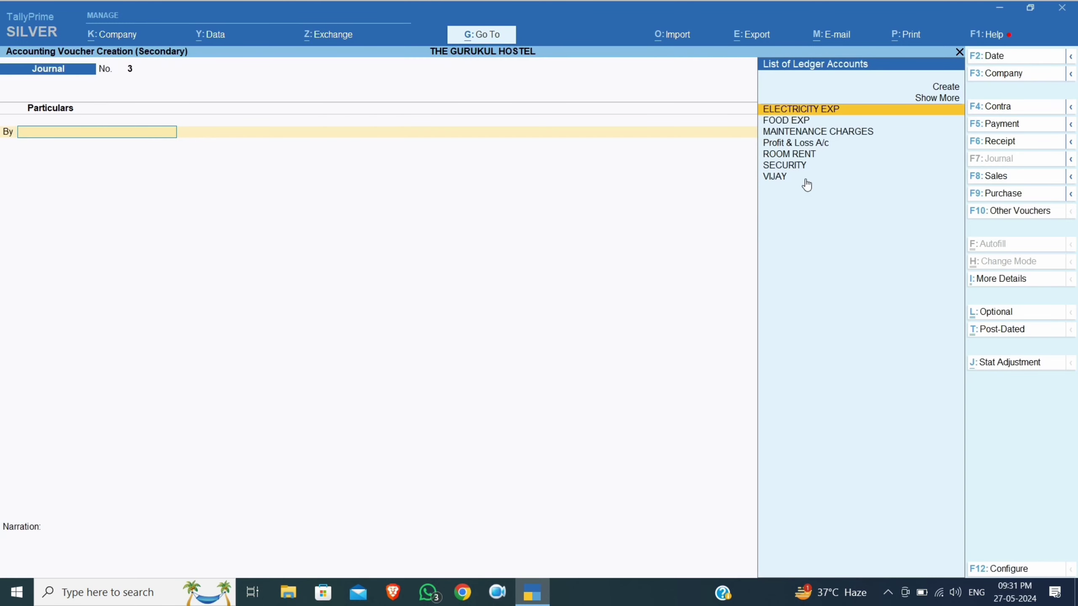
type("VI")
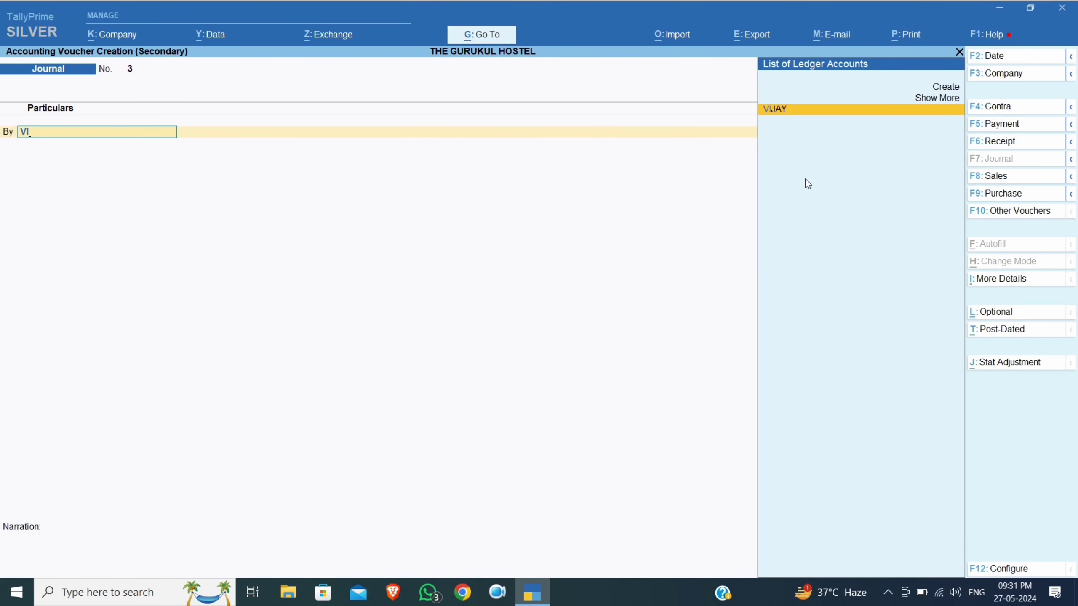
type("J")
key("Return")
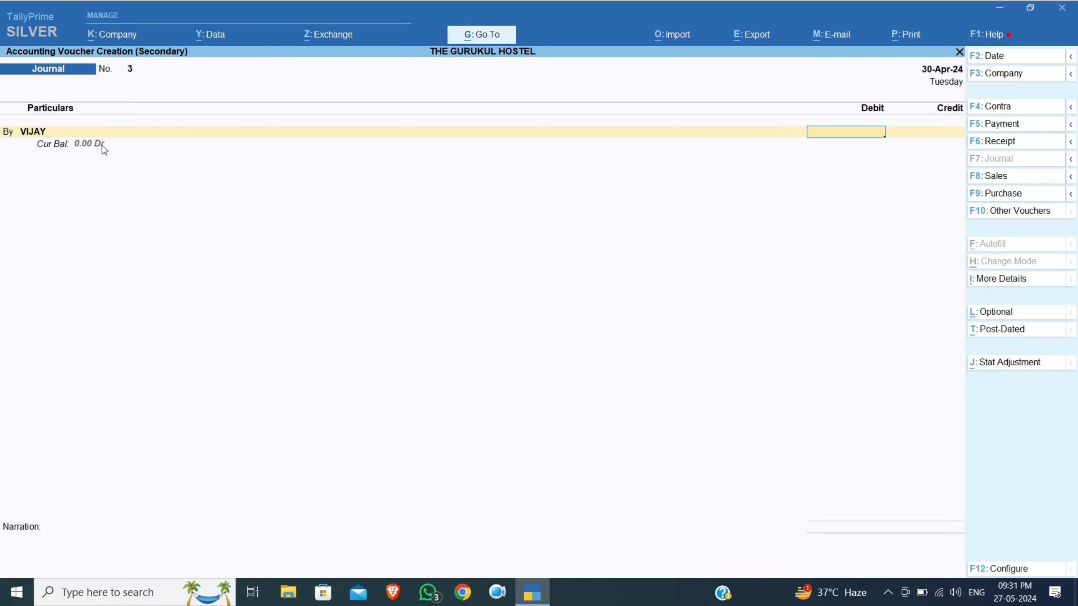
type("3800")
key("Return")
key("Return")
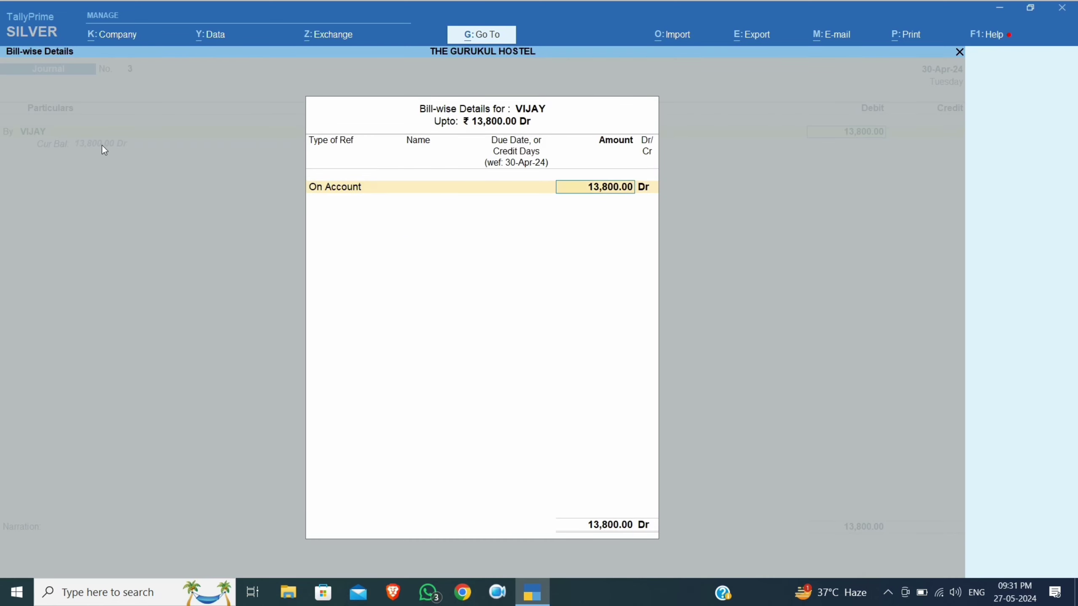
key("Return")
key("Return")
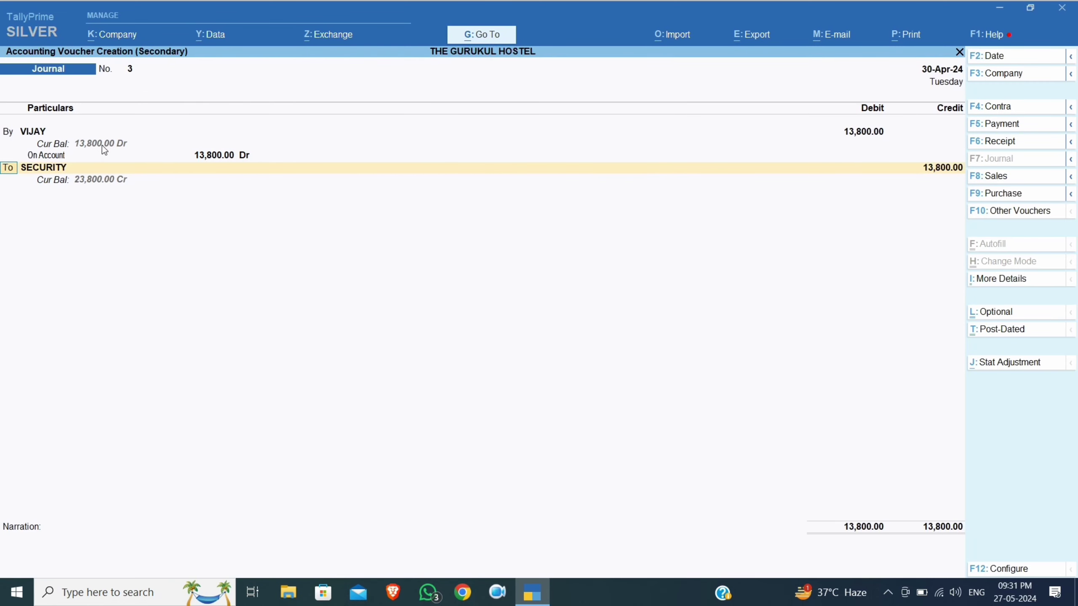
key("Return")
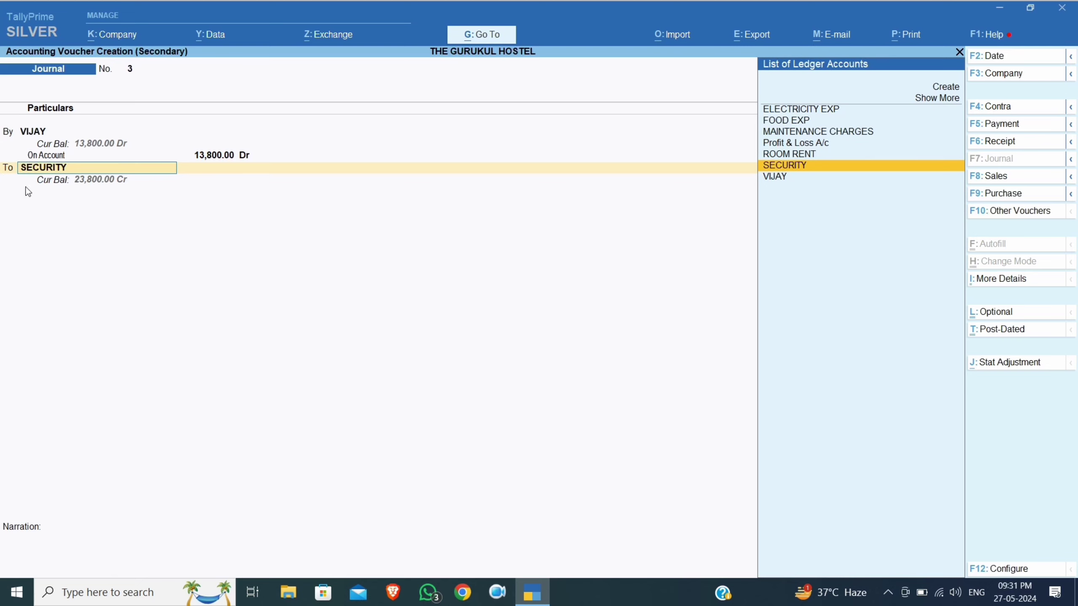
Credit ROOM RENT 10,000 and FOOD EXP 3,500, then pick ELECTRICITY EXP for the last credit line
type("RO")
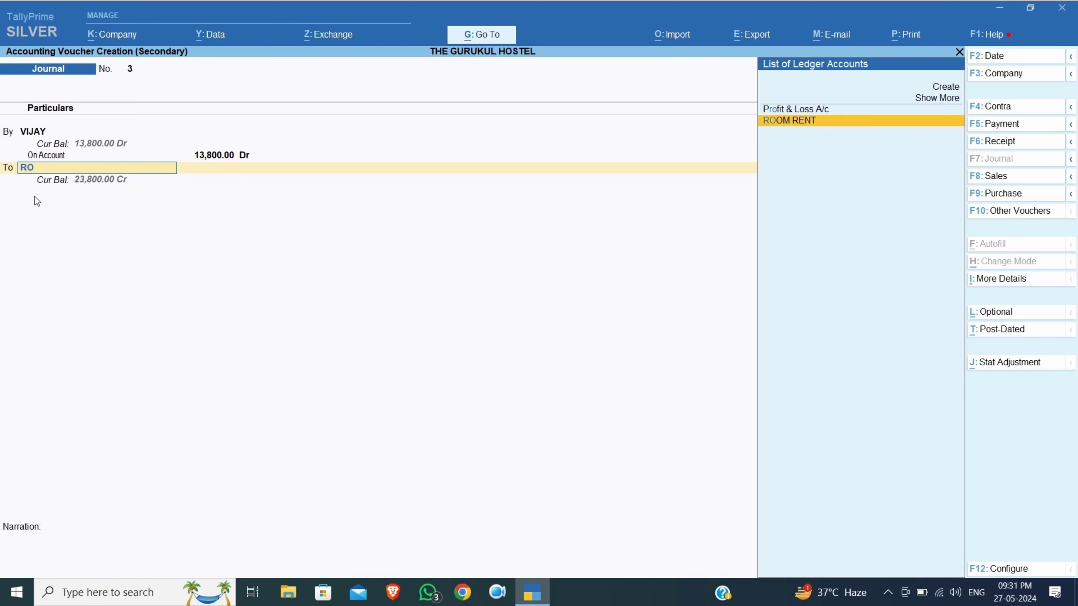
key("Return")
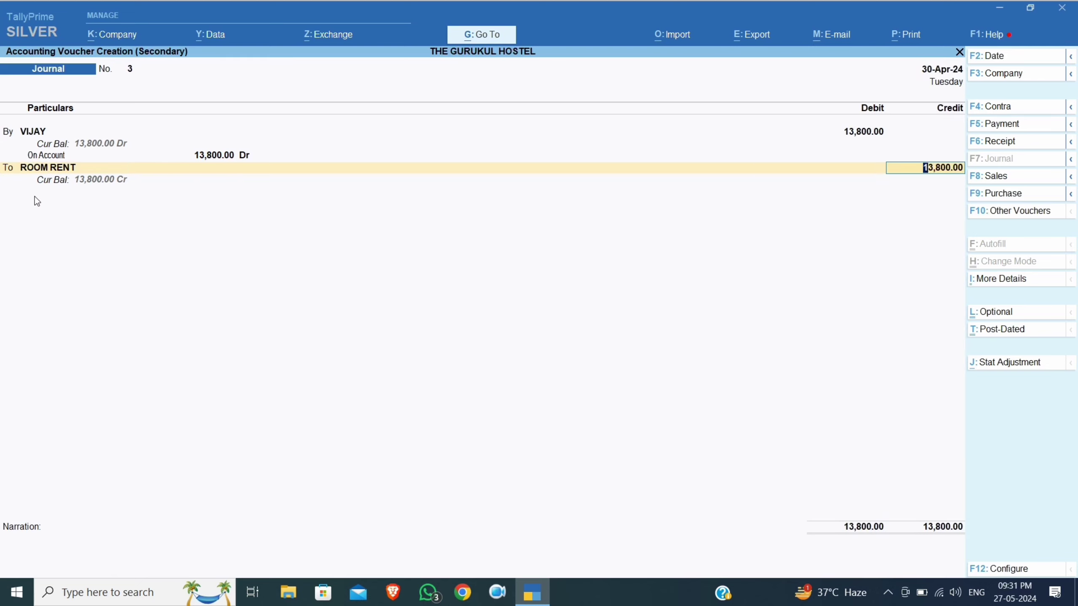
type("10000")
key("Return")
key("Return")
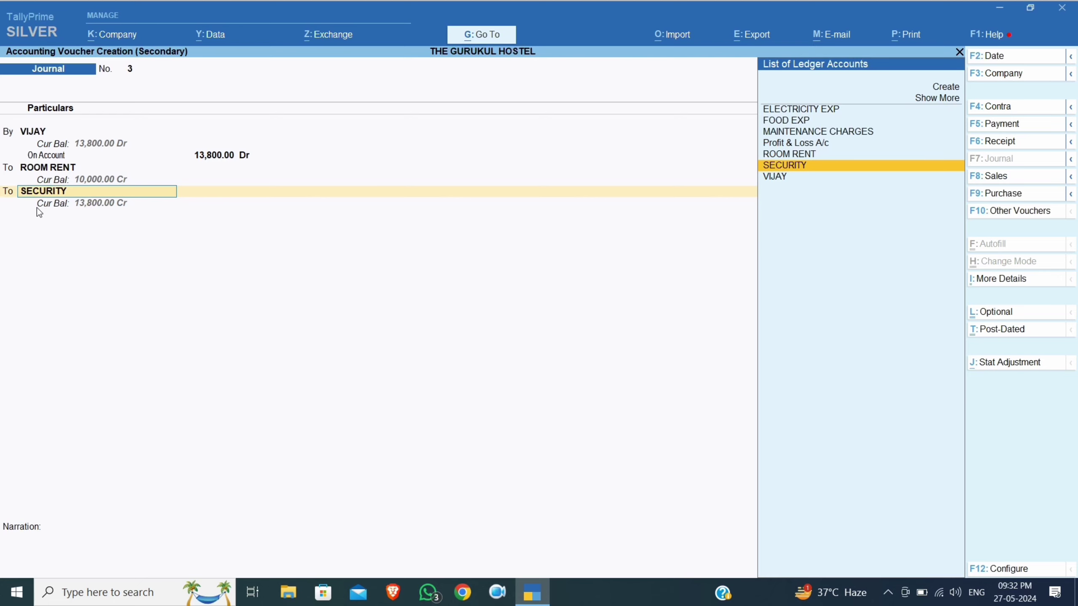
type("FOOD")
key("Return")
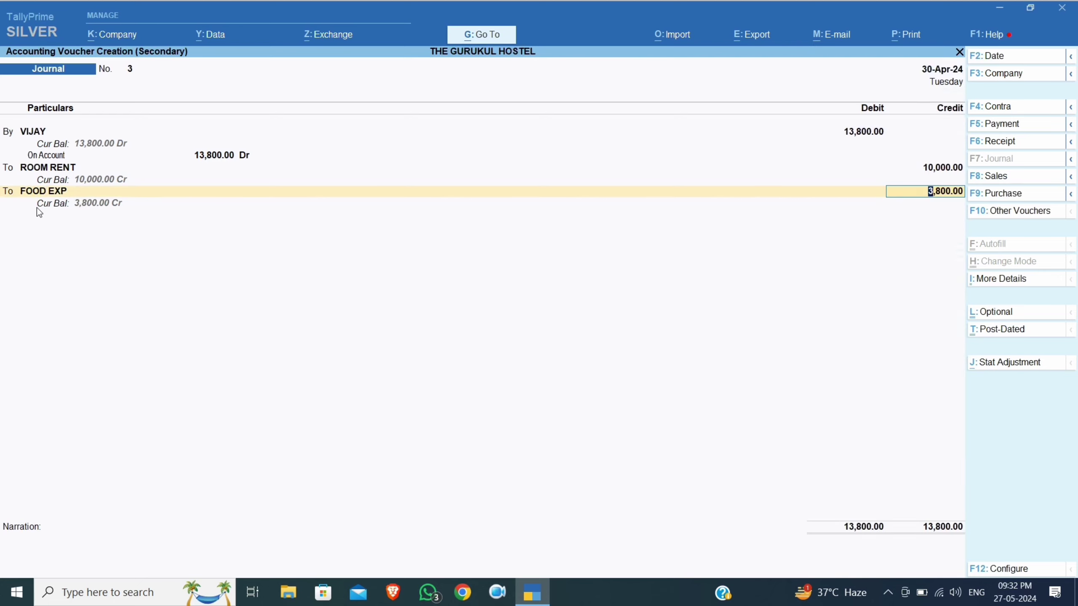
type("3500")
key("Return")
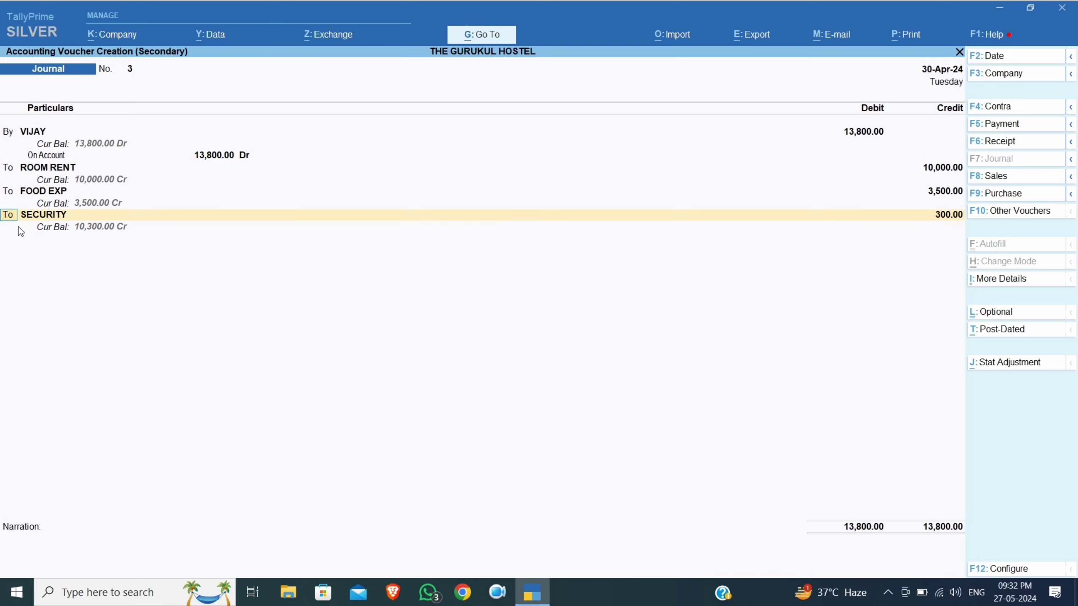
key("Return")
type("ELEC")
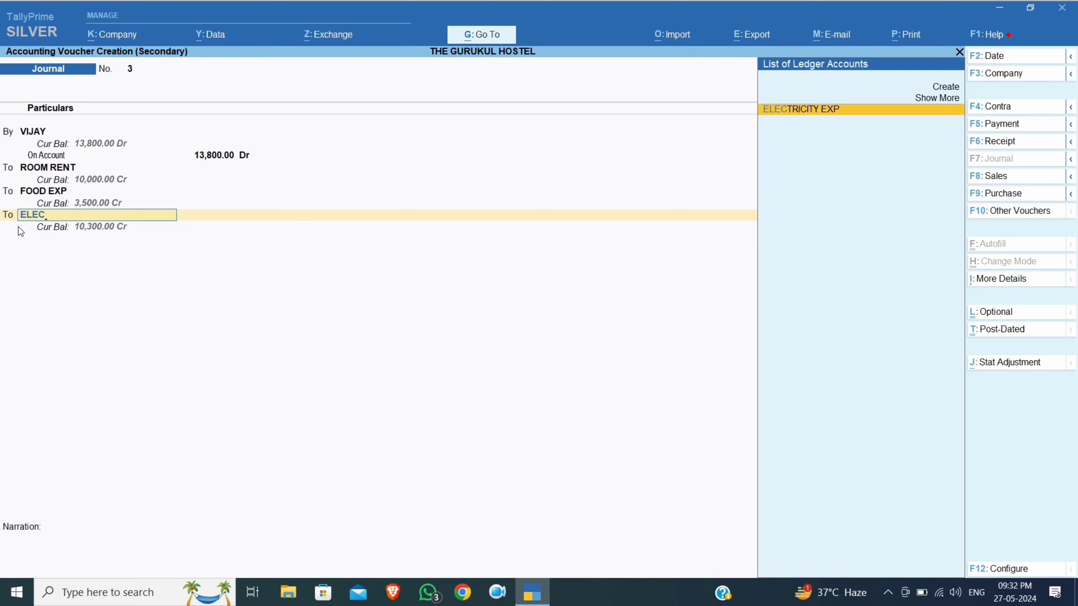
key("Return")
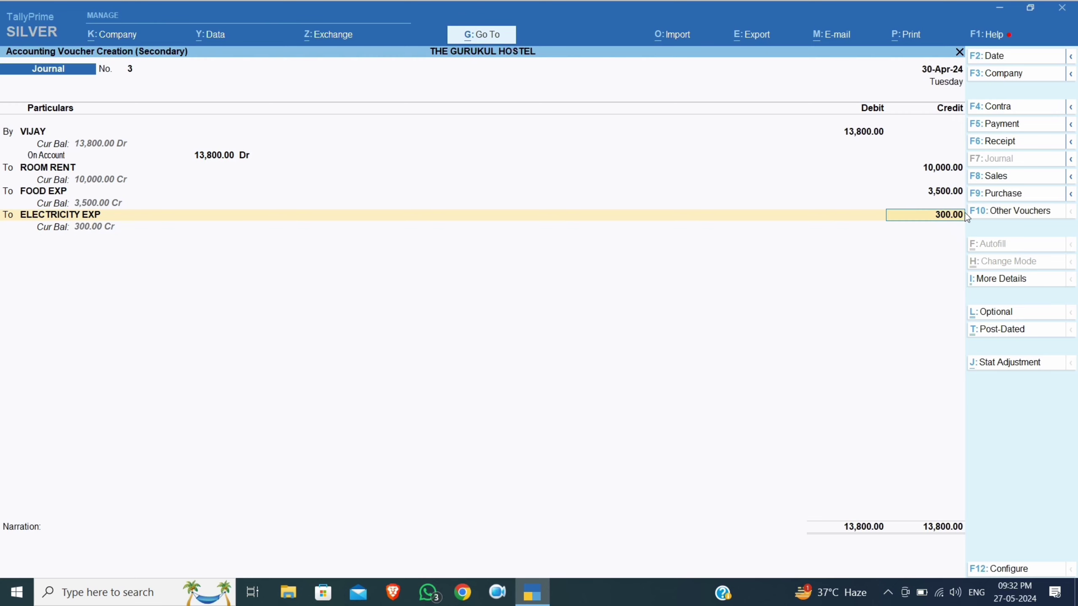
Add the narration about the tenant's TOTAL EXP FOR THE MONTH OF APRIL 2024 and save journal No. 3
key("Return")
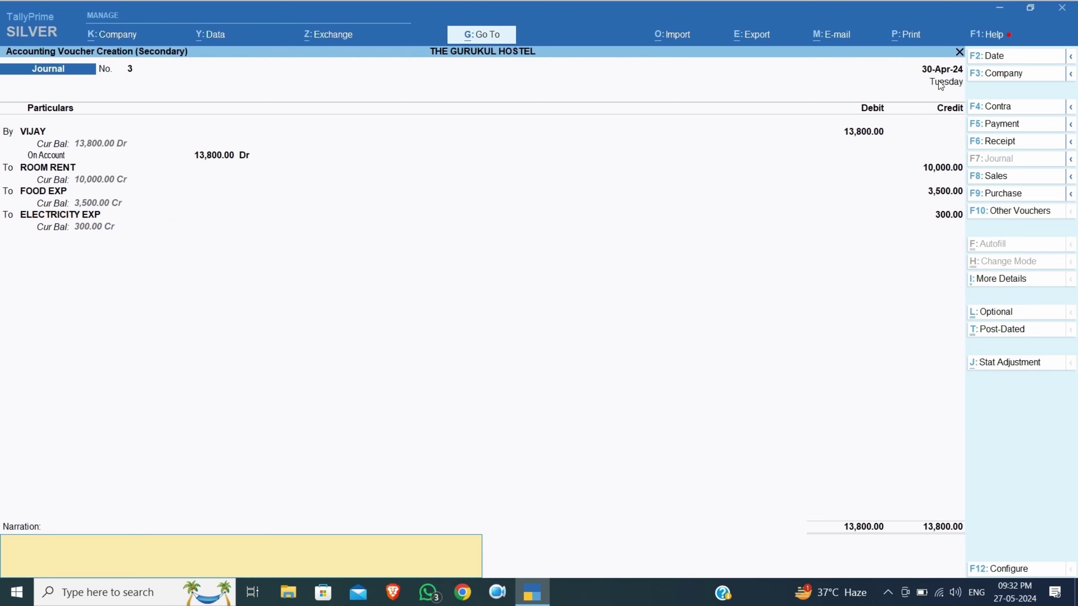
key("Return")
key("Escape")
type("VIJAY E")
key("BackSpace")
type("TOTAL EXP FOR THE MONTH OF")
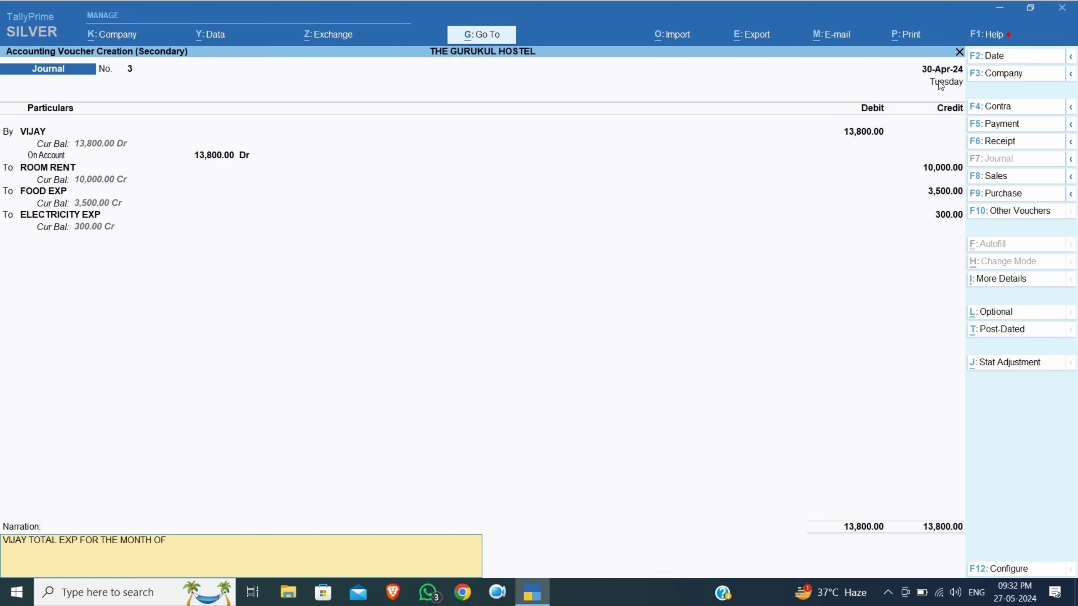
type(" APRIL 2024")
key("Return")
key("Return")
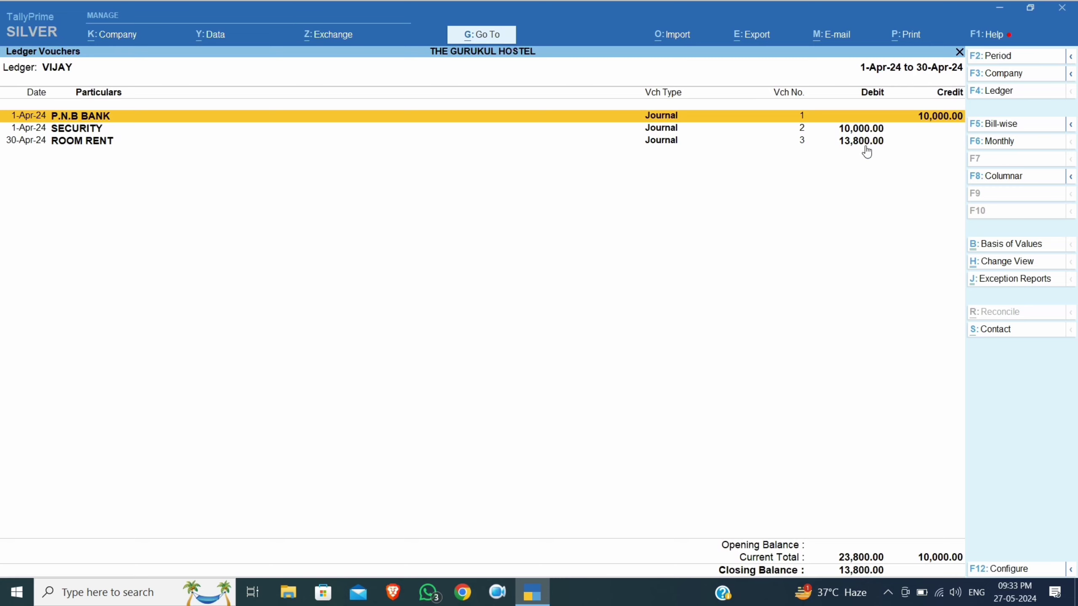
Start a receipt voucher into P.N.B BANK with the tenant as the paying party
key("Down")
key("Down")
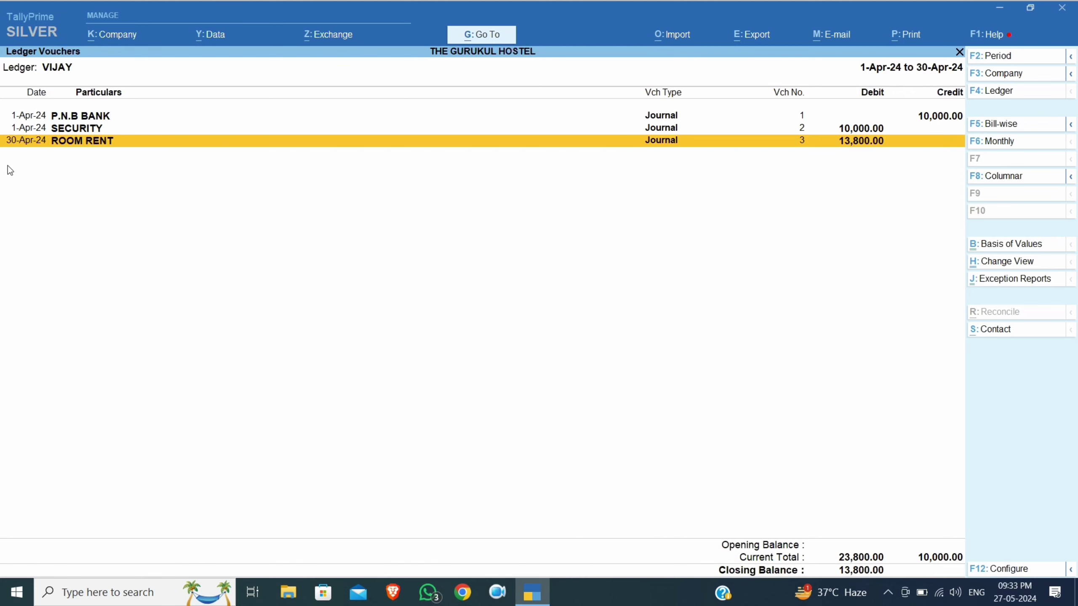
key("alt+a")
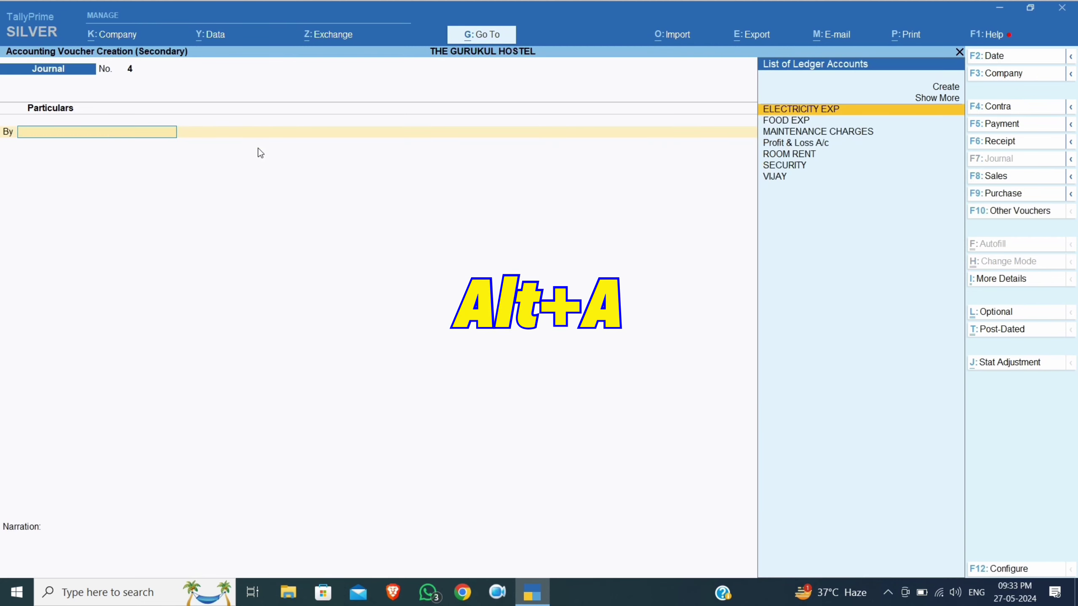
left_click(994, 142)
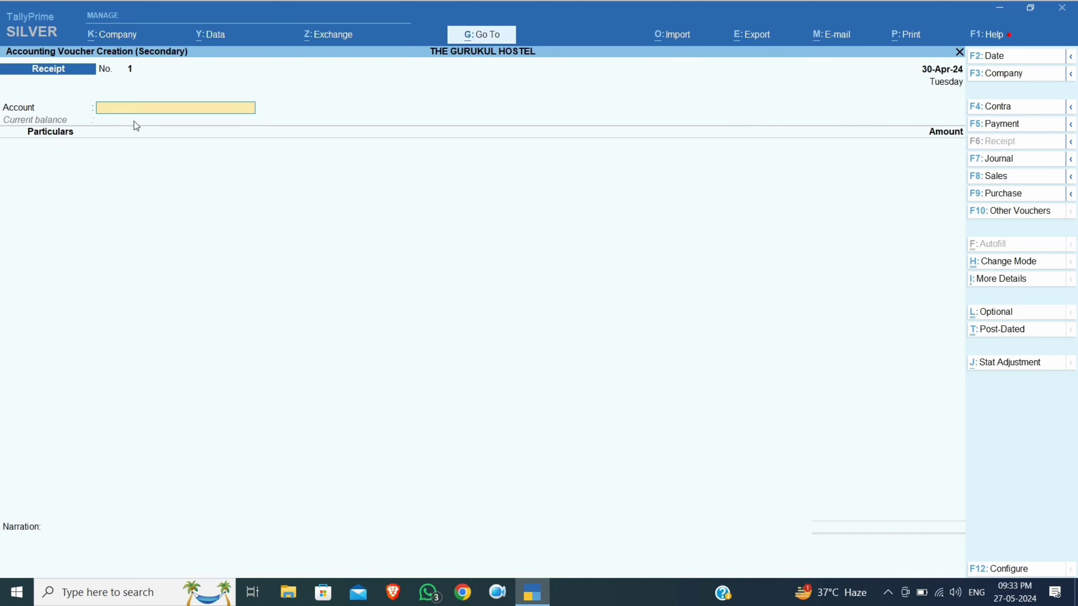
key("Down")
key("Down")
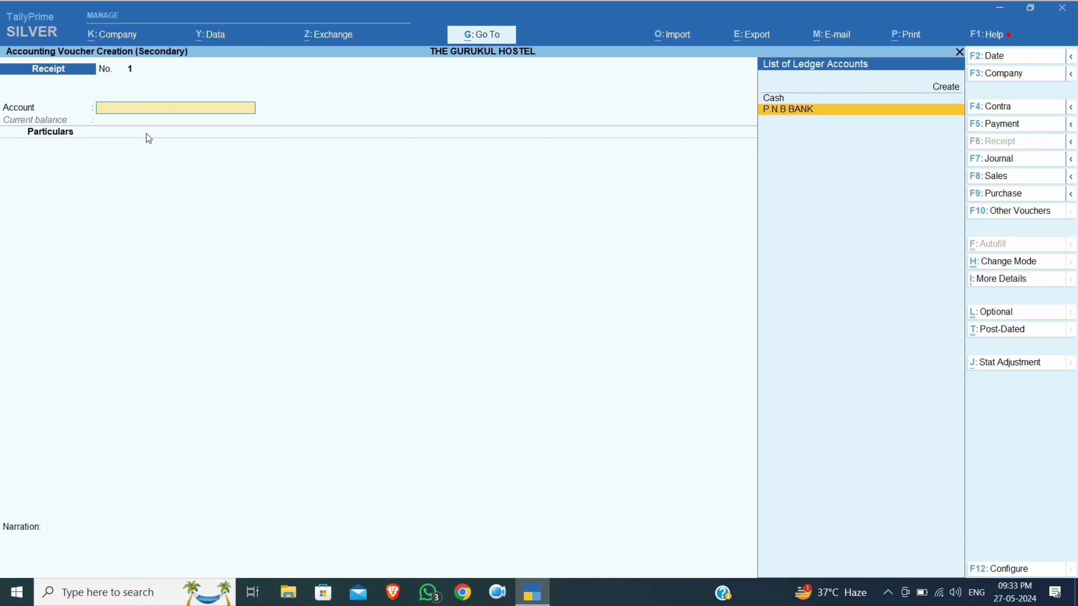
key("Up")
key("Down")
key("Return")
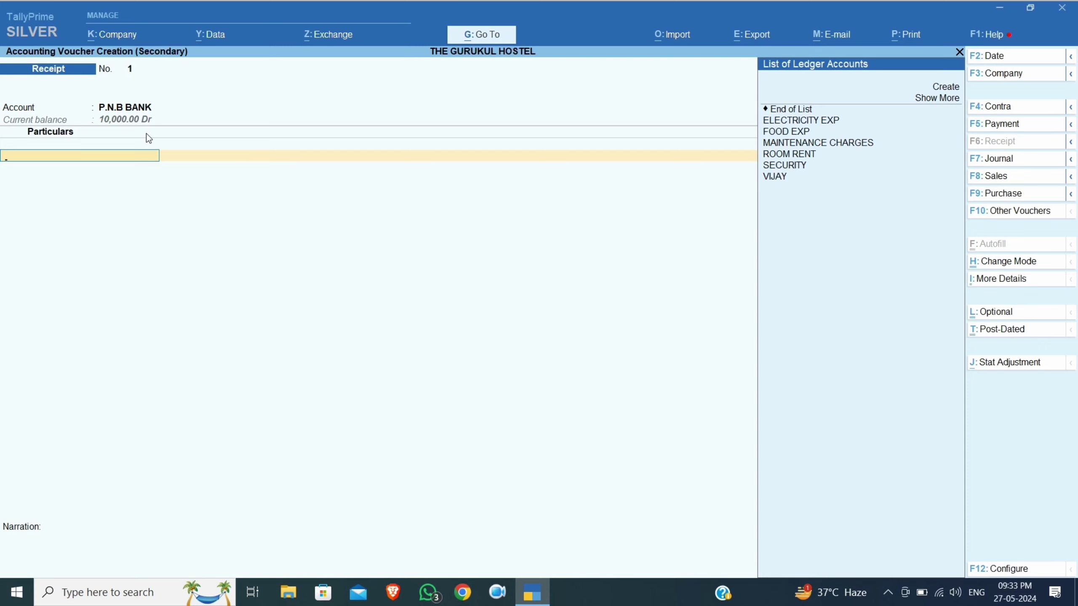
key("Down")
key("Down")
key("Down")
key("Down")
key("Down")
key("Down")
key("Down")
key("Down")
key("Return")
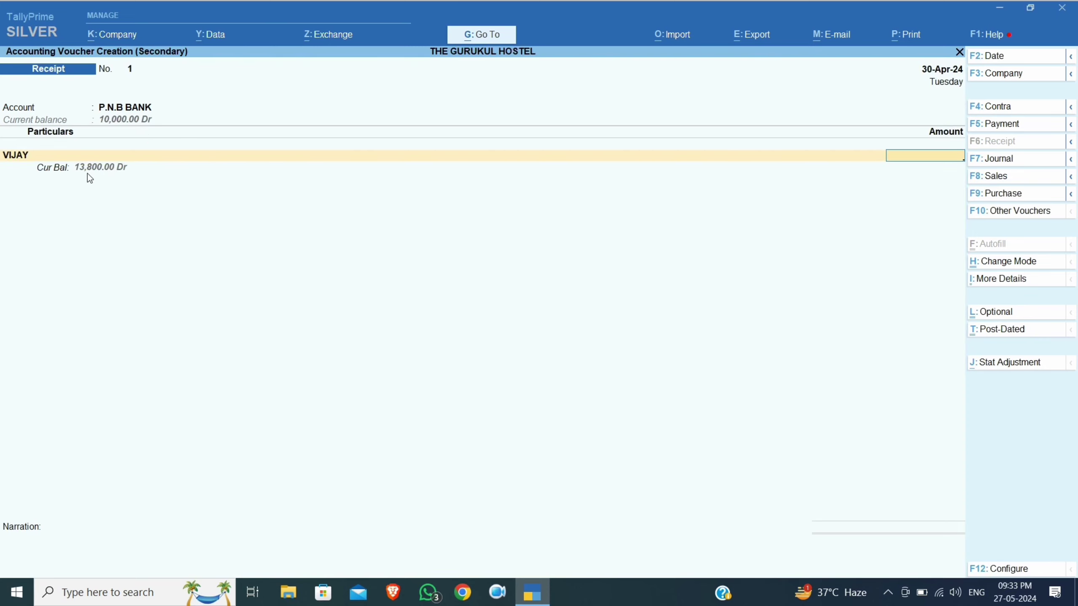
Enter 13,800 on account, complete the bank allocations, and save the receipt
type("13800")
key("Return")
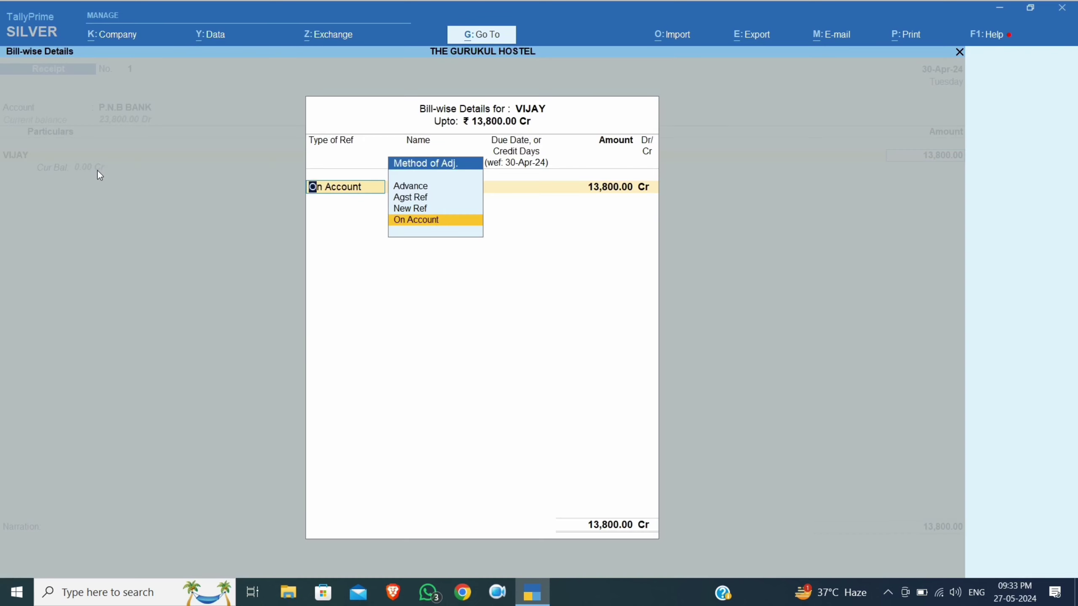
key("Return")
key("Return")
key("Return")
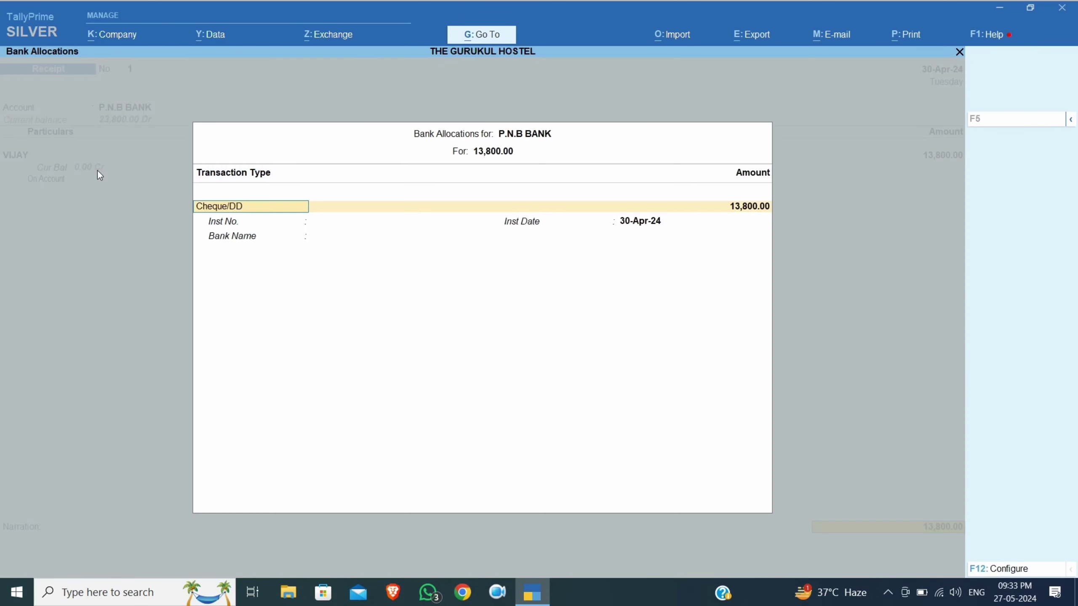
key("Return")
key("Return")
key("Return")
key("Return")
key("Return")
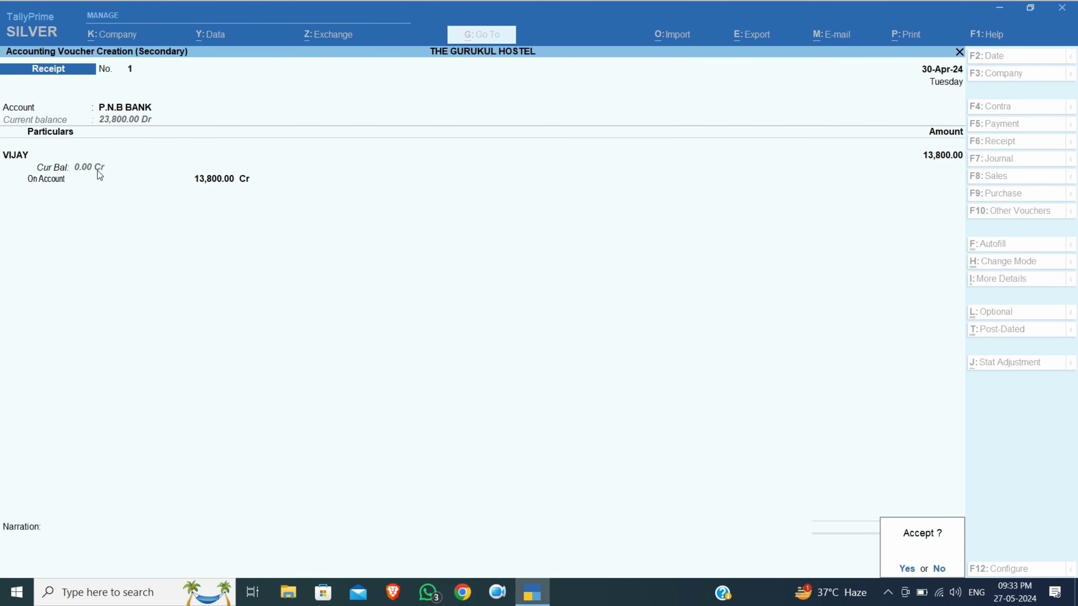
key("Return")
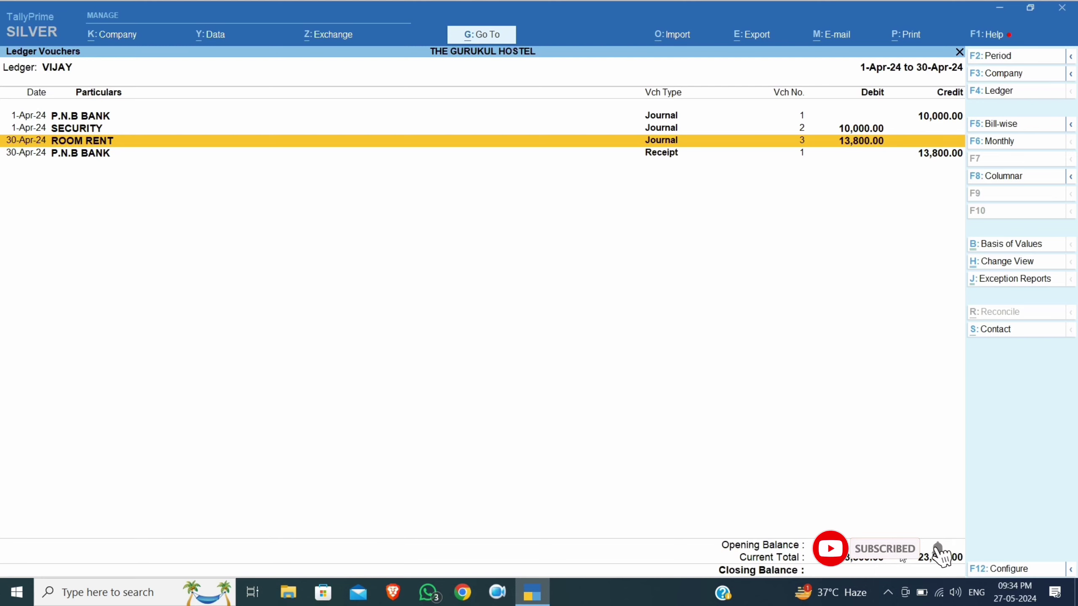
key("Down")
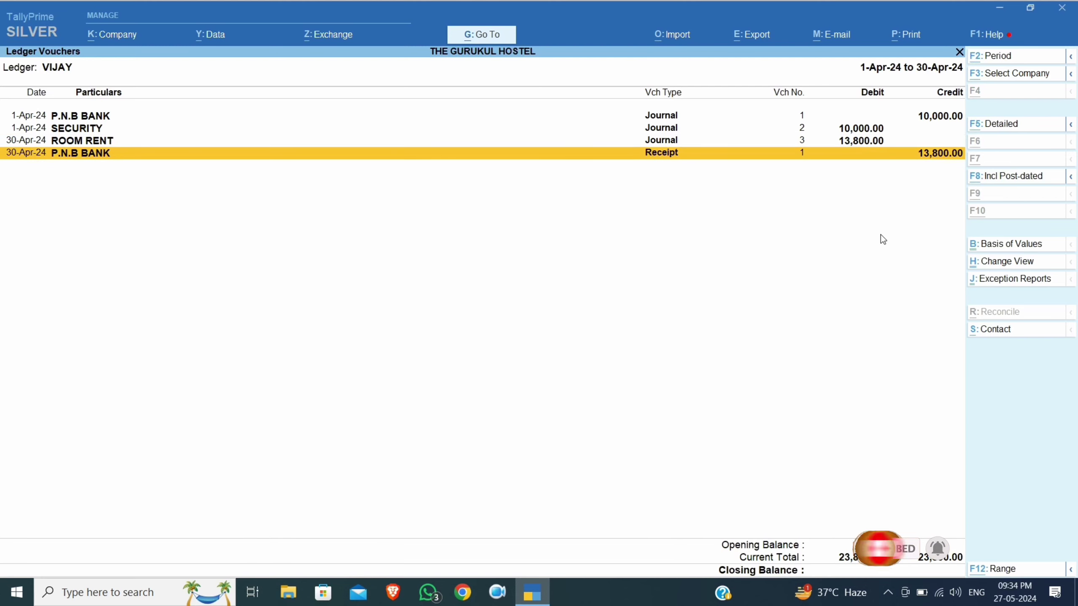
key("Up")
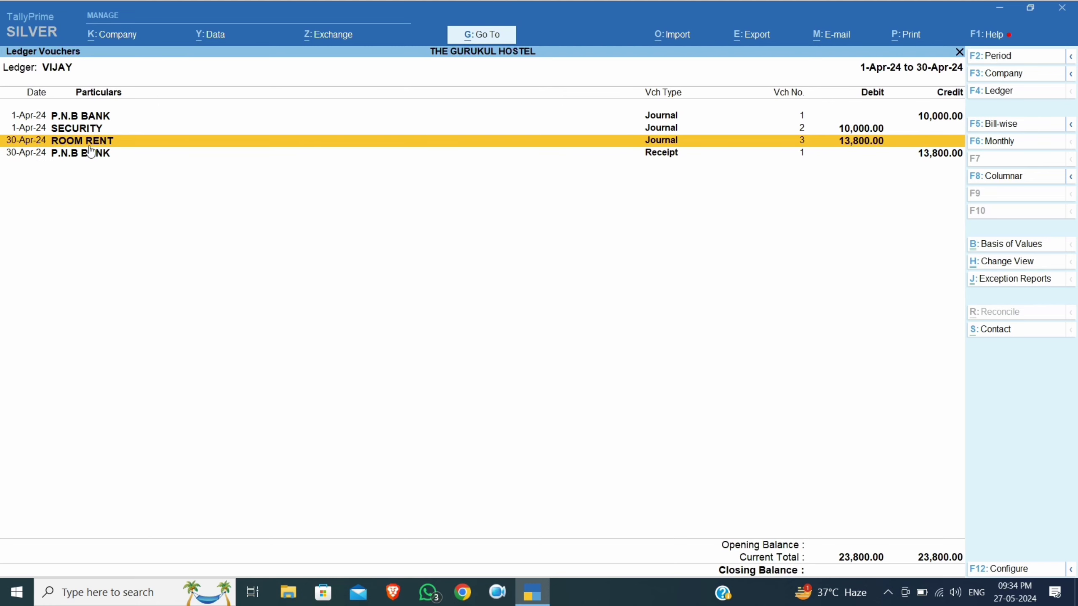
Duplicate the April journal with FOOD EXP 3,000 and ELECTRICITY EXP 400, deleting the extra line
key("alt+2")
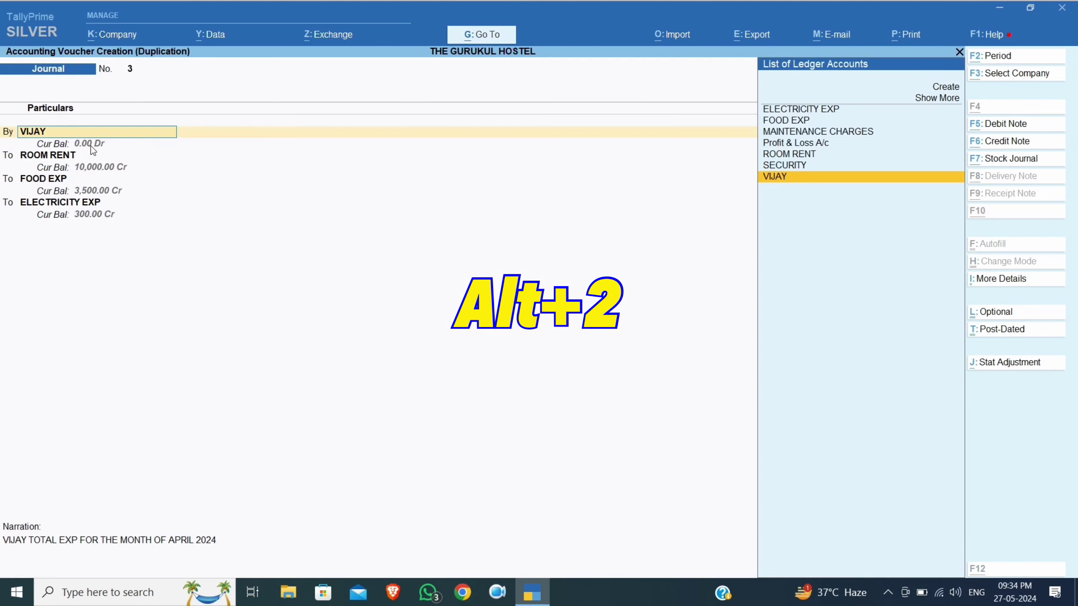
key("Return")
key("Return")
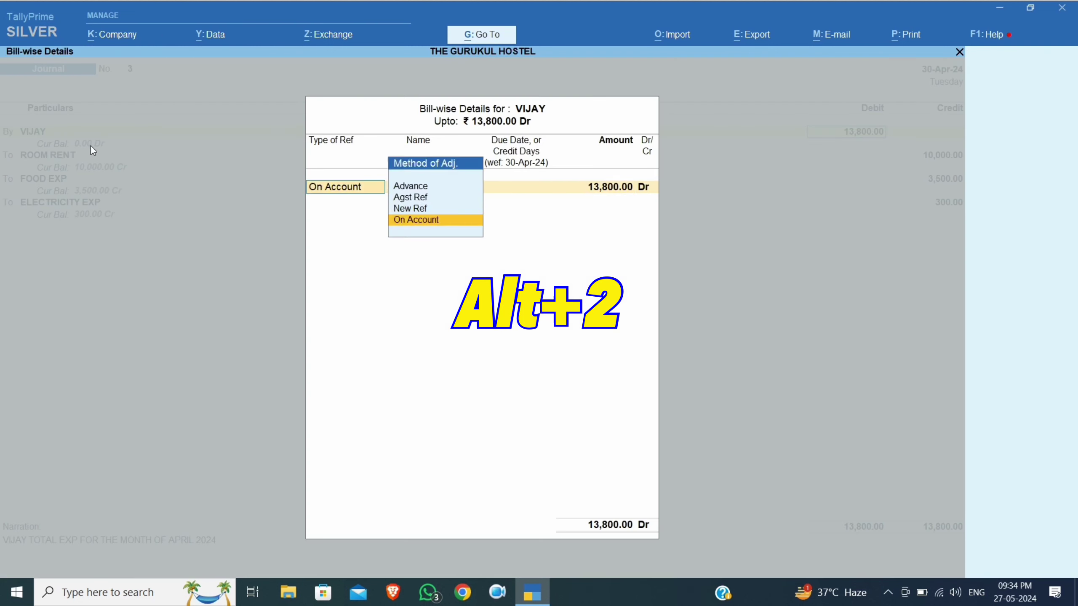
key("Return")
key("Return")
key("Return")
key("Return")
key("Return")
key("Return")
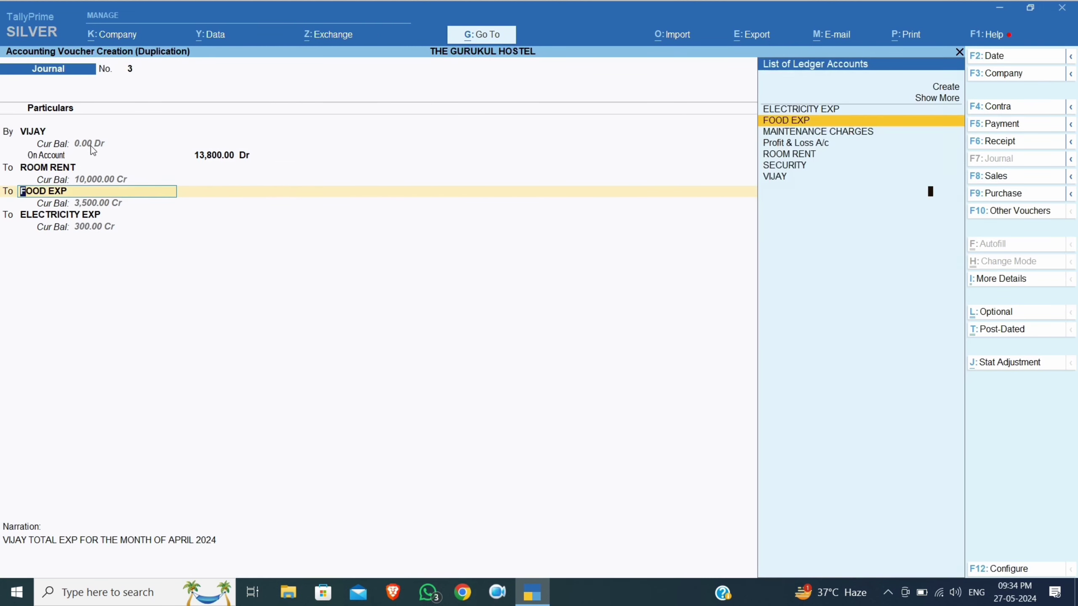
key("Return")
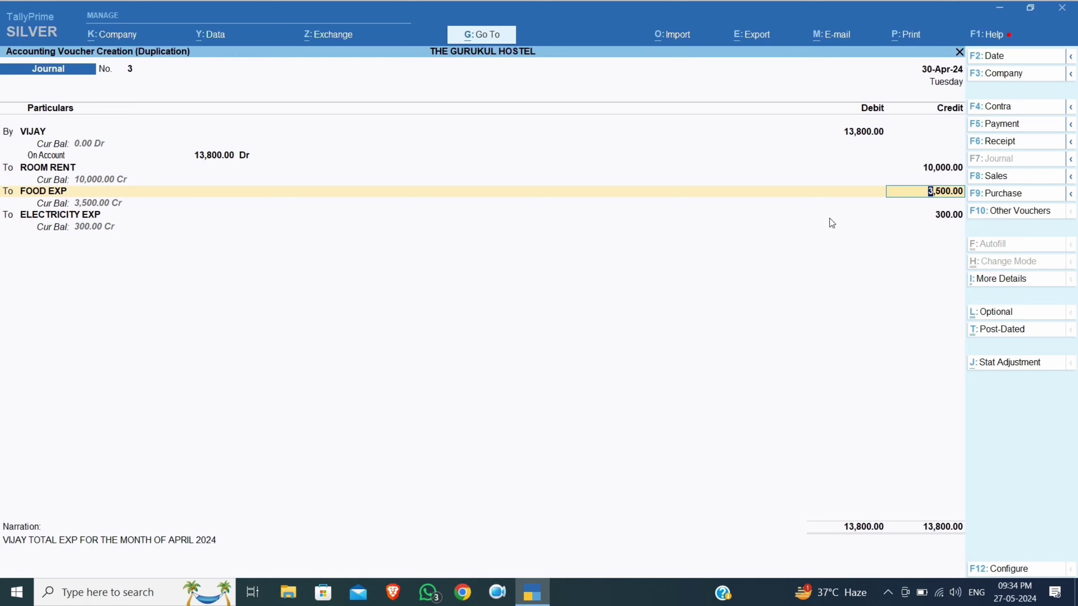
type("3000")
key("Return")
key("Return")
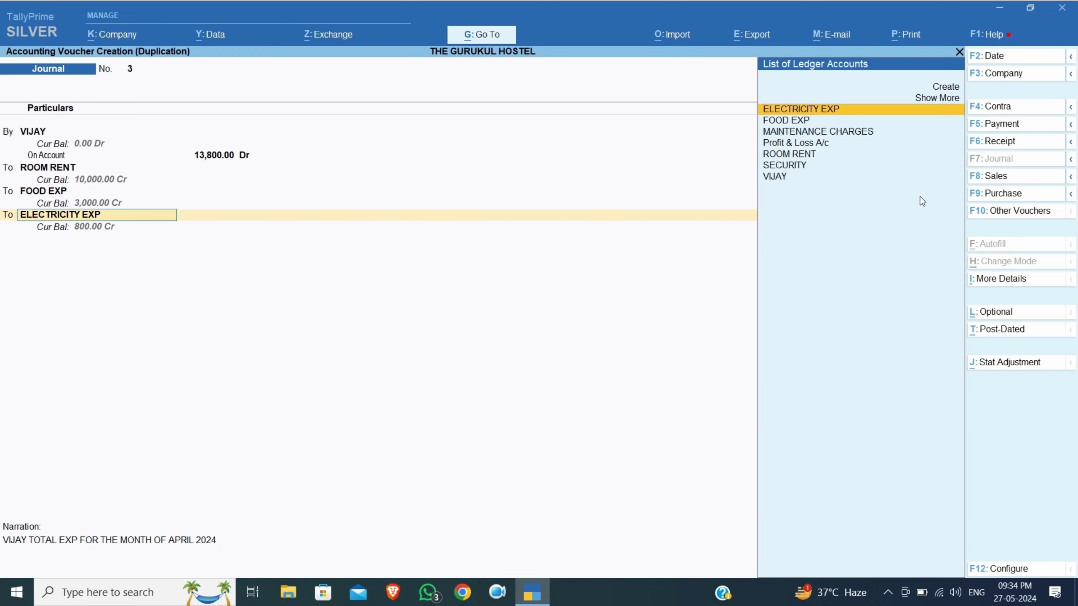
key("Return")
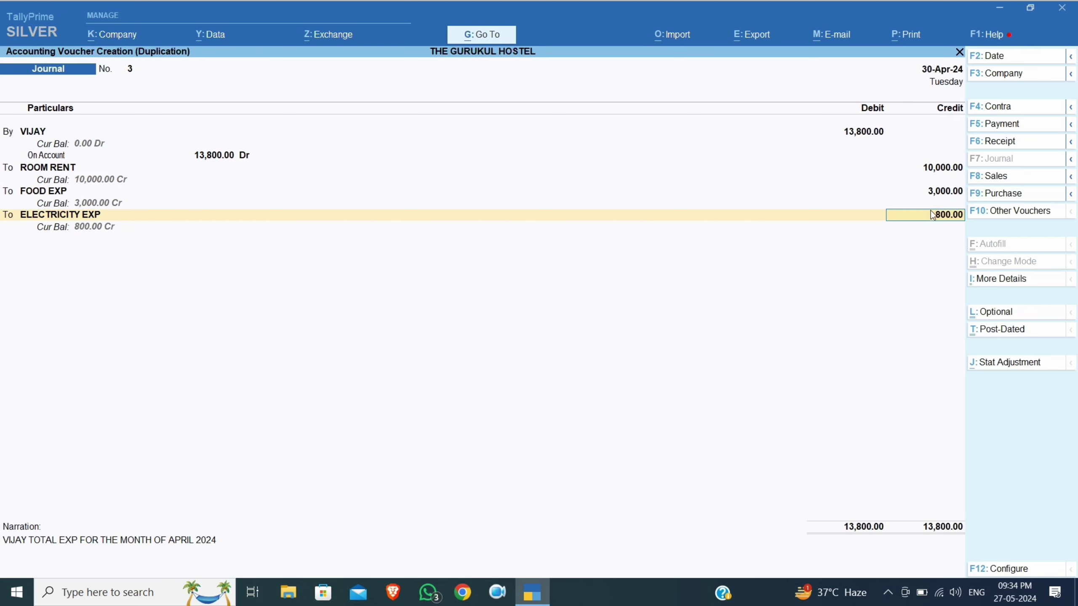
type("400")
key("Return")
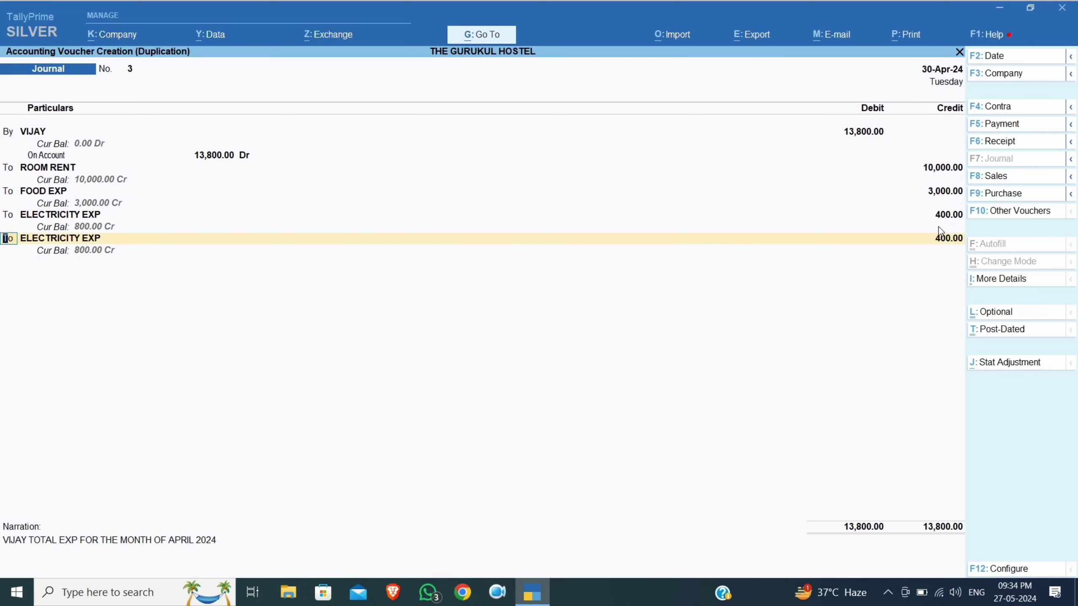
key("ctrl+d")
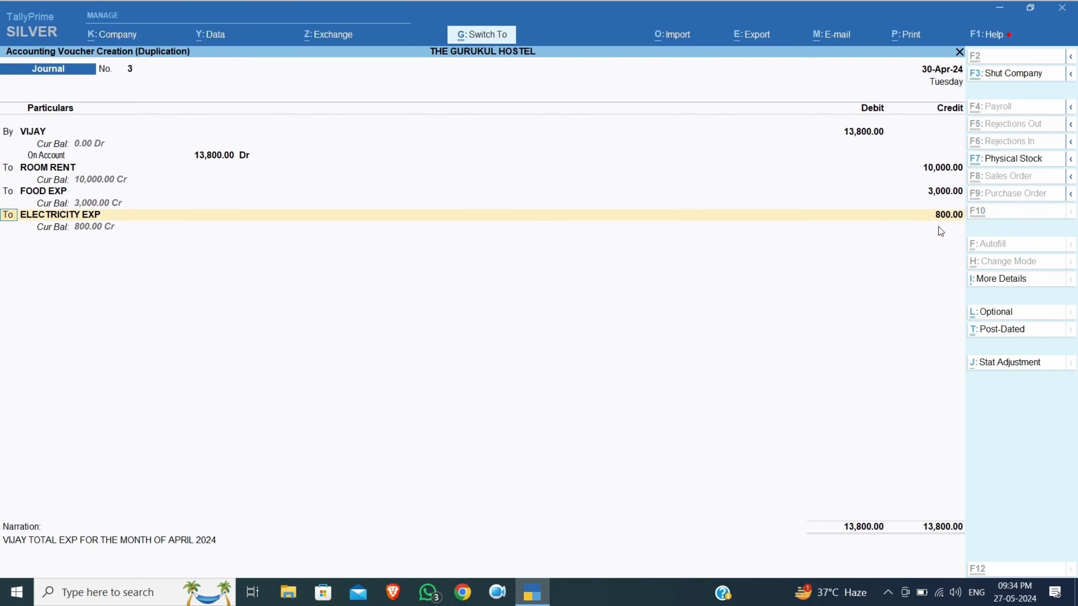
key("Return")
key("Return")
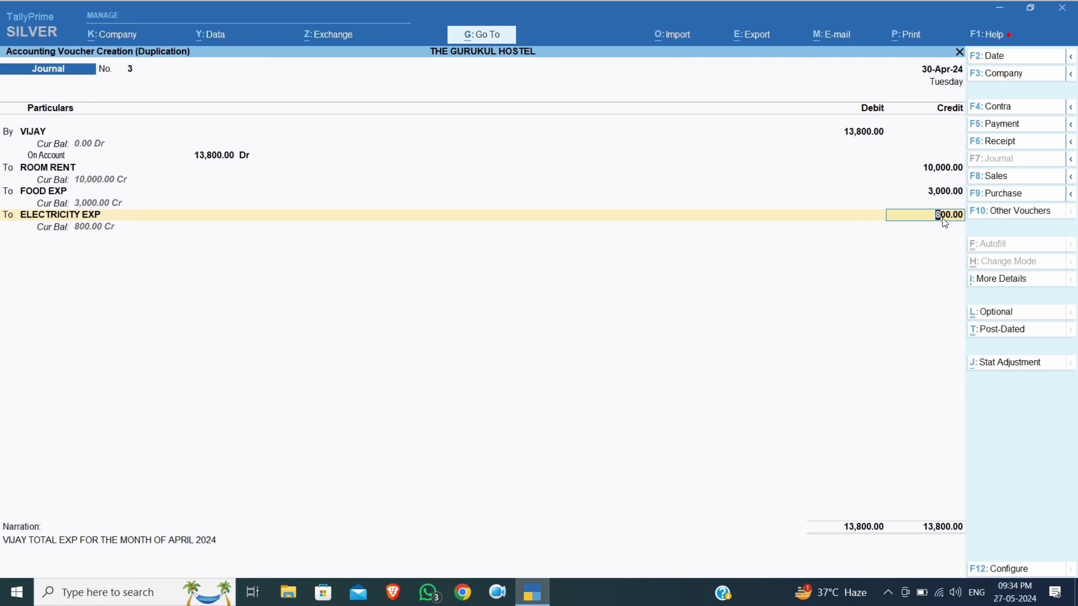
Change the tenant's debit to 13,400, update the narration to MAY 2024, and save journal No. 4
left_click(854, 135)
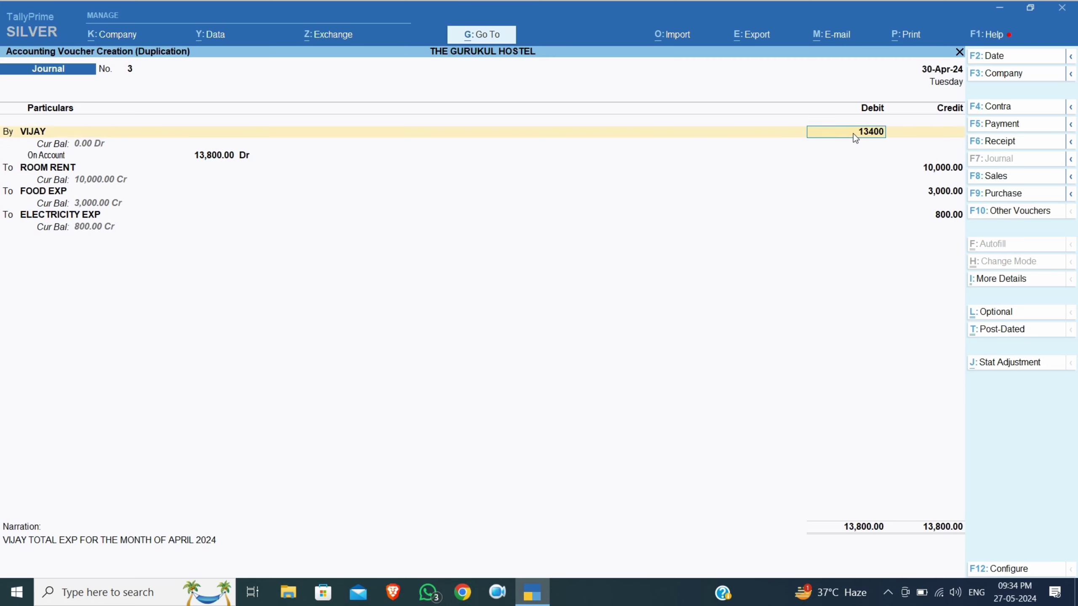
type("13400")
key("Return")
key("Return")
key("Return")
key("Return")
key("Return")
key("Return")
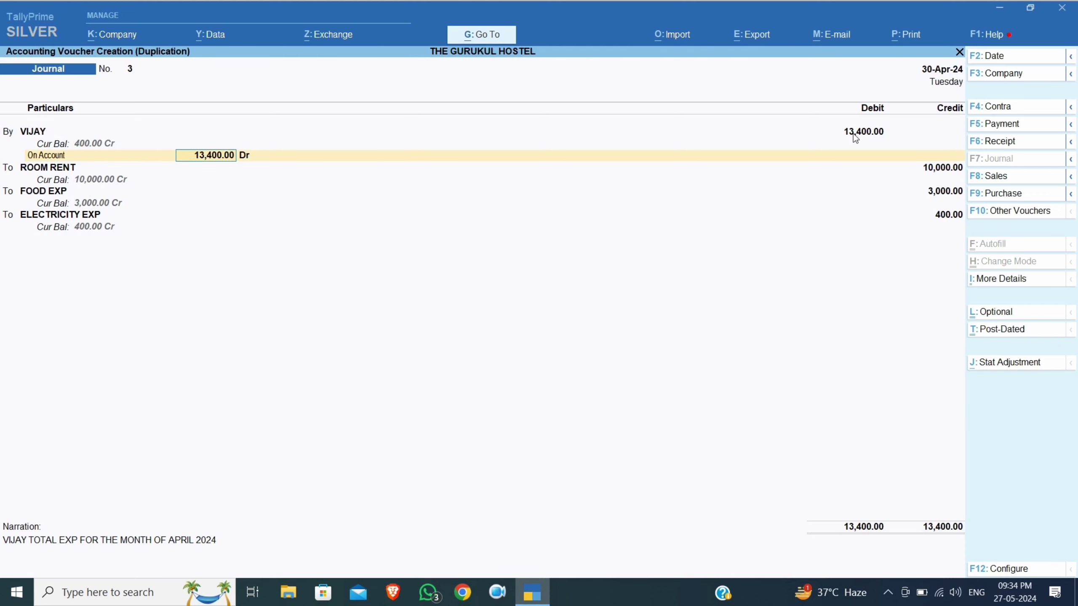
key("Return")
key("Return")
key("Return")
key("Return")
key("Return")
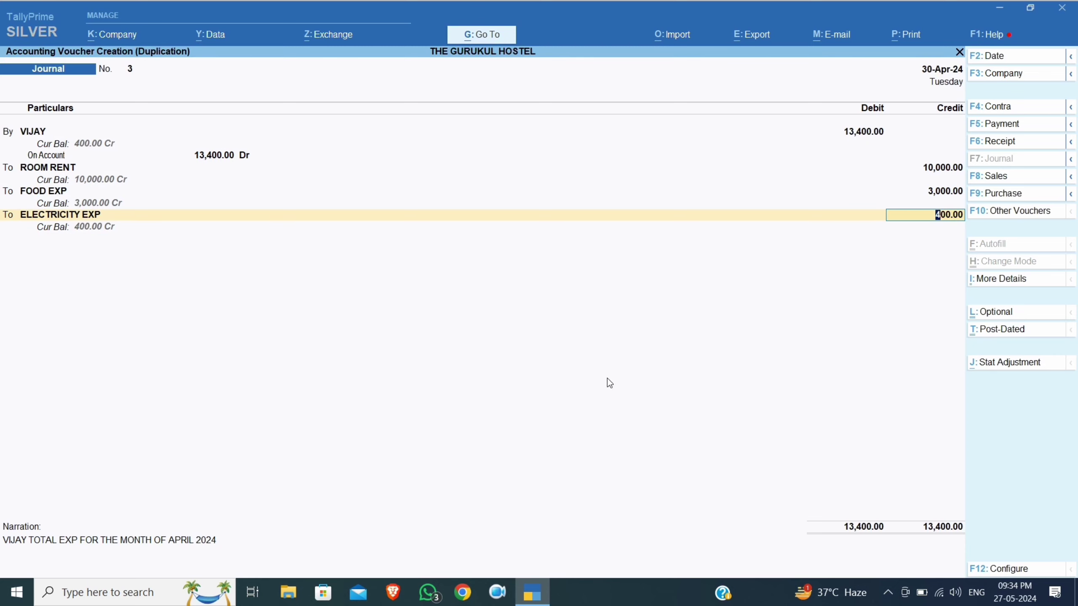
key("Return")
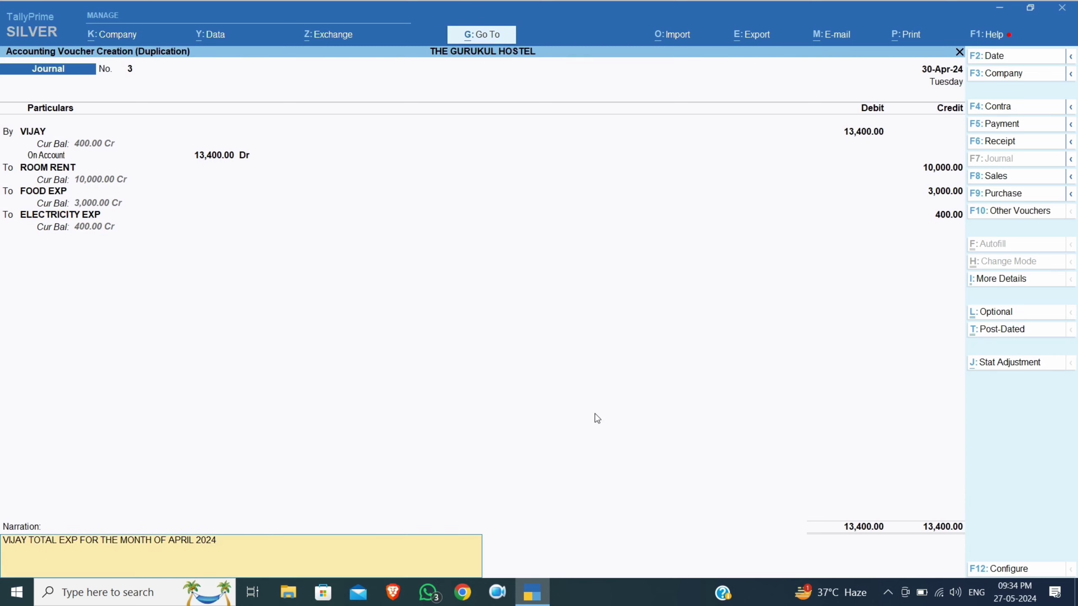
key("BackSpace")
key("BackSpace")
key("BackSpace")
key("BackSpace")
key("BackSpace")
key("BackSpace")
key("BackSpace")
key("BackSpace")
type("MAY 2024")
key("Return")
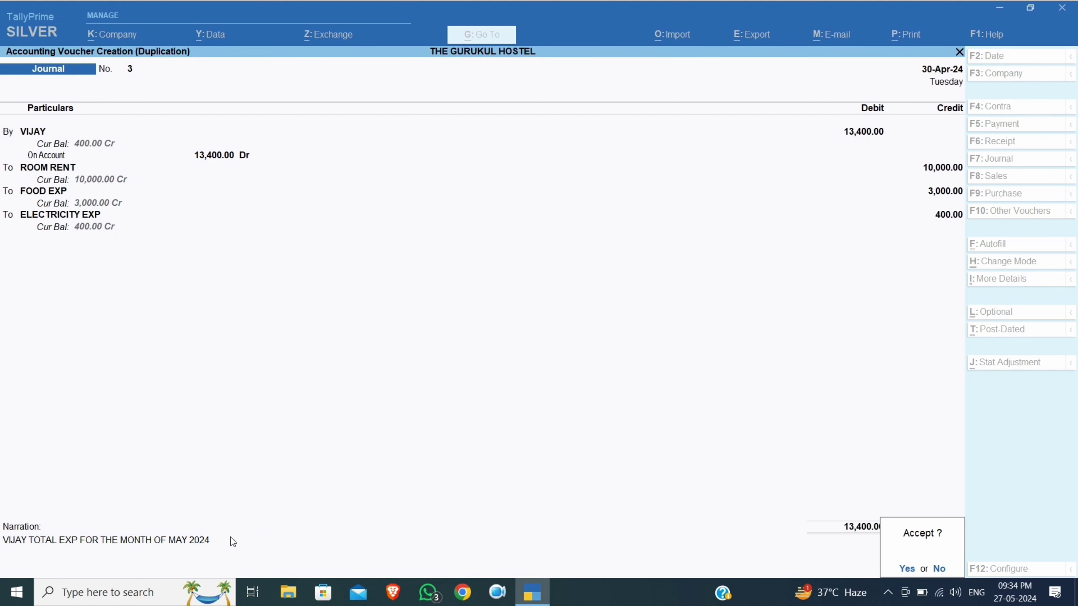
key("y")
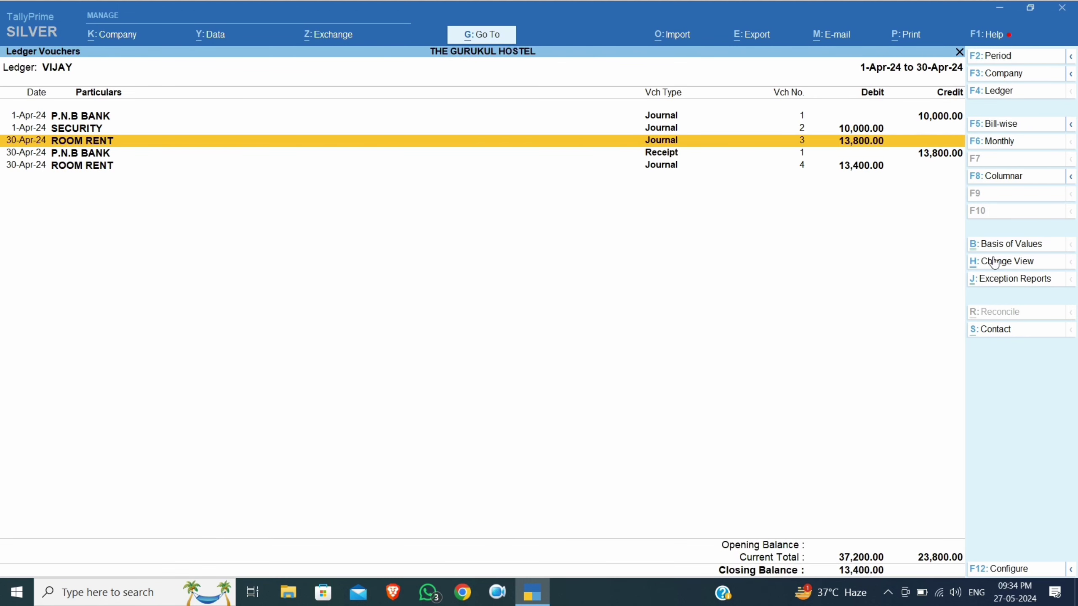
Select the new 13,400.00 Room Rent entry in VIJAY's ledger and add a voucher from it
left_click(833, 170)
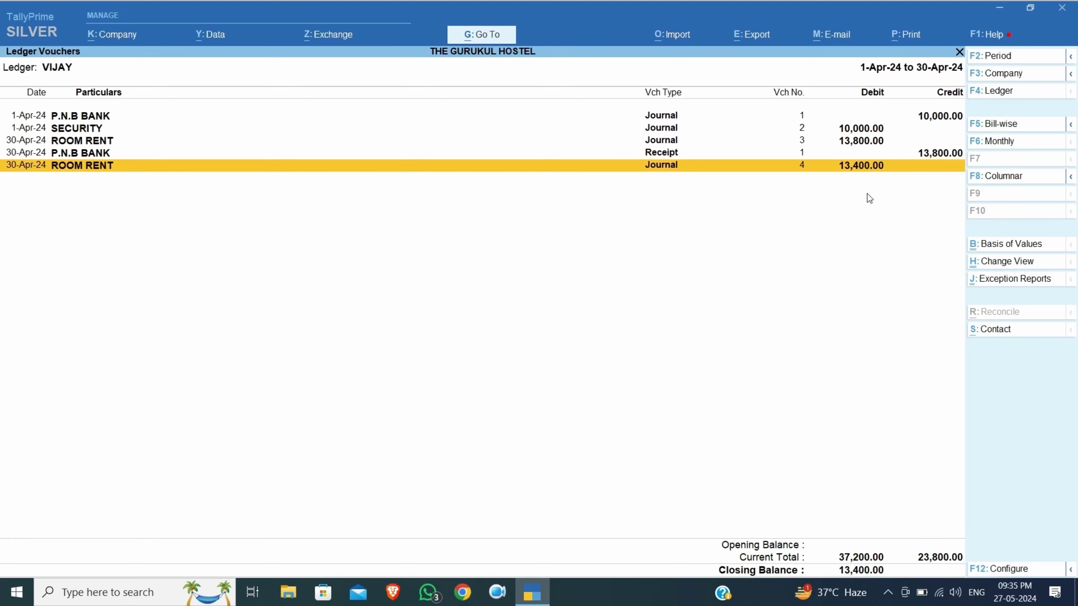
key("alt+a")
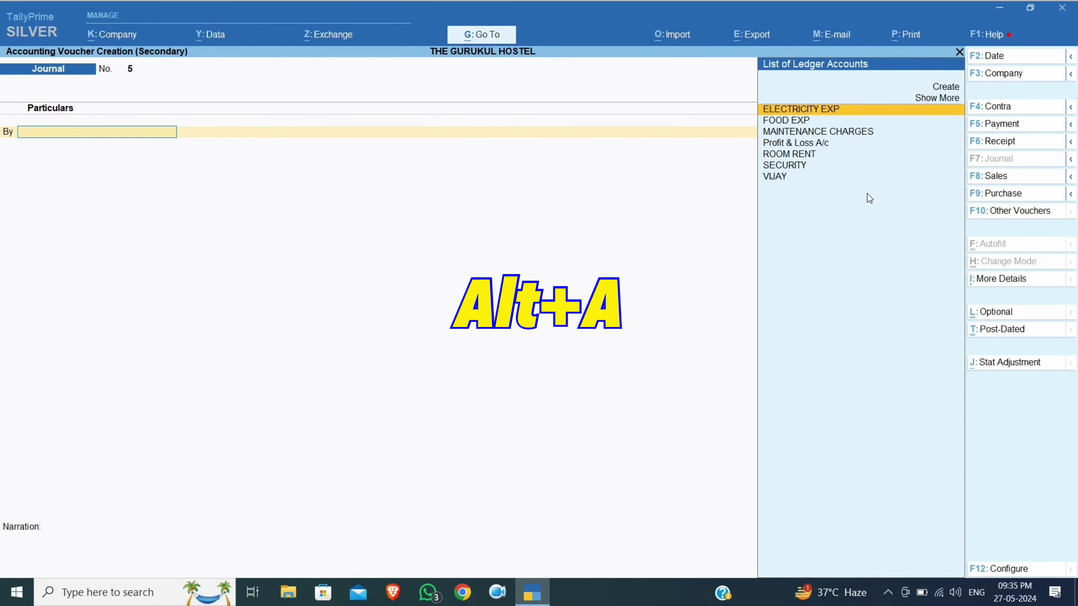
Record a receipt of 13,000 from VIJAY into P.N.B BANK, on account, by Cheque/DD
left_click(995, 141)
type("p")
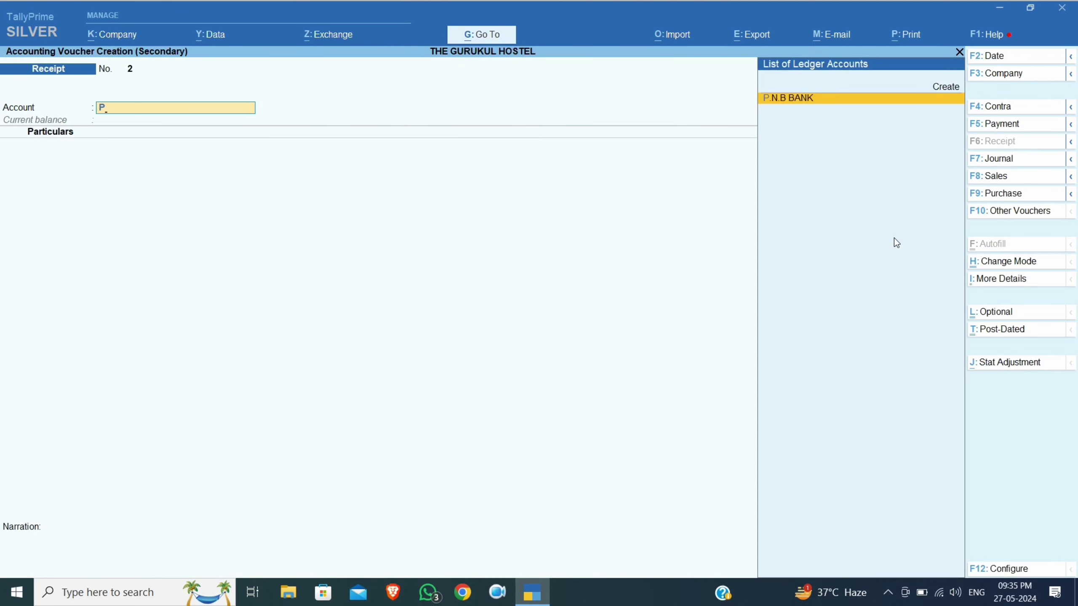
key("Return")
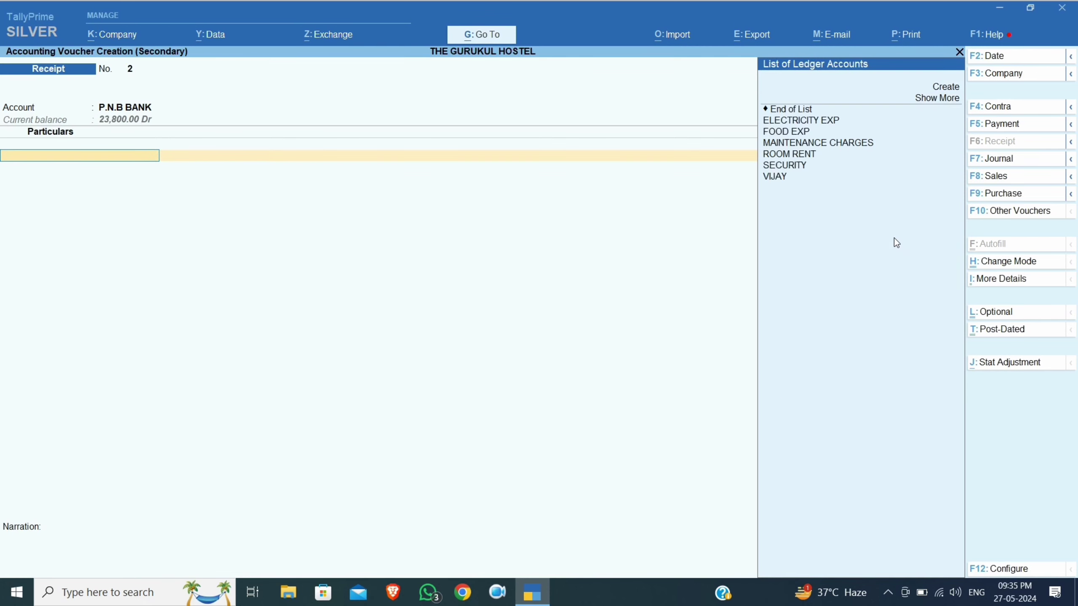
key("Down")
key("Down")
key("Down")
key("Down")
key("Down")
key("Down")
key("Down")
key("Down")
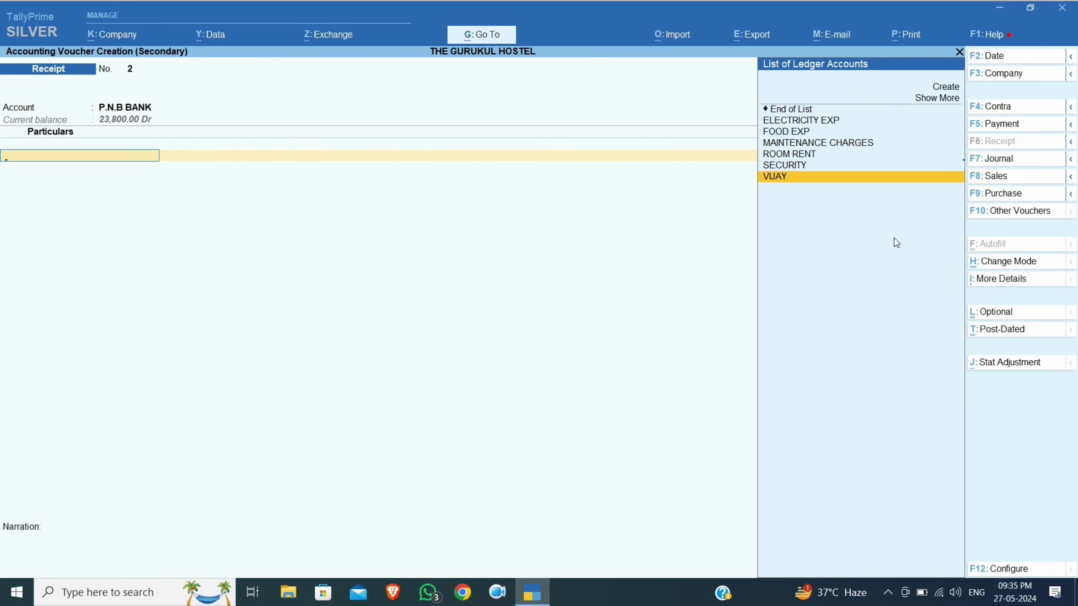
key("Return")
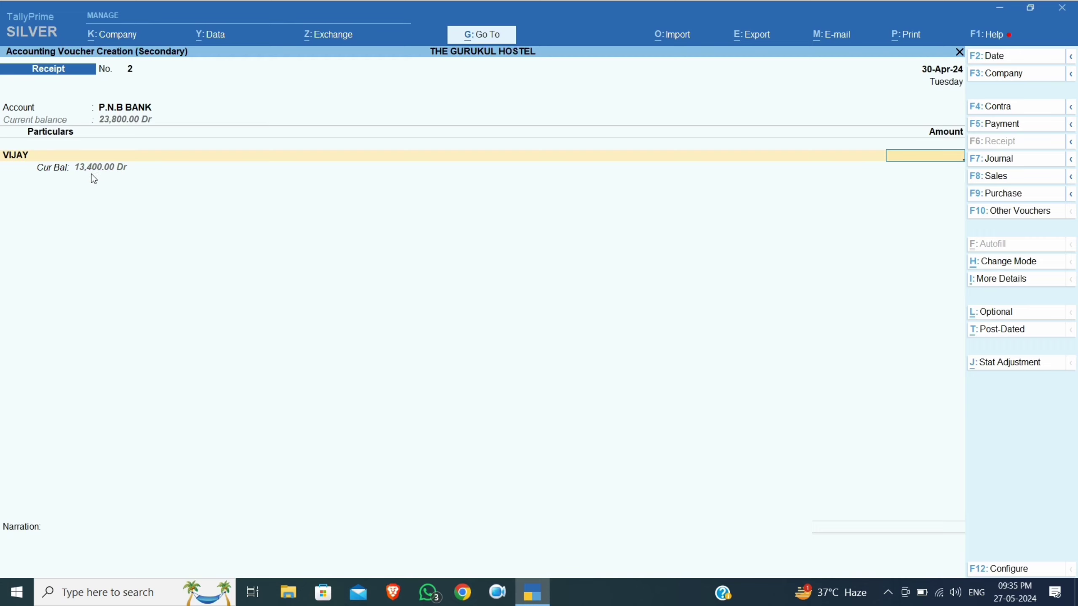
type("13000")
key("Return")
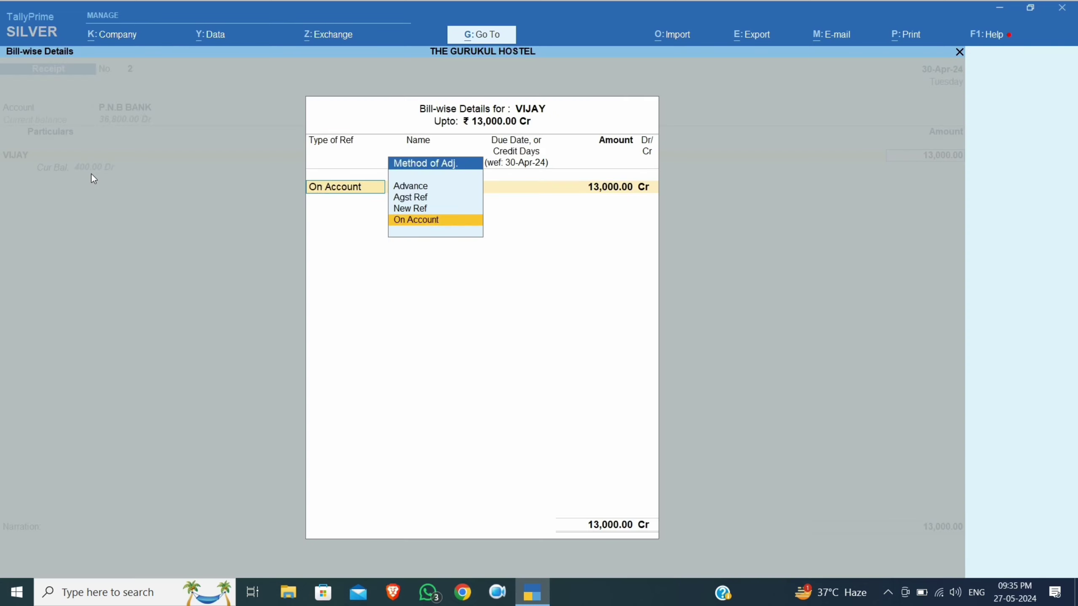
key("Return")
key("Return")
key("Return")
key("Return")
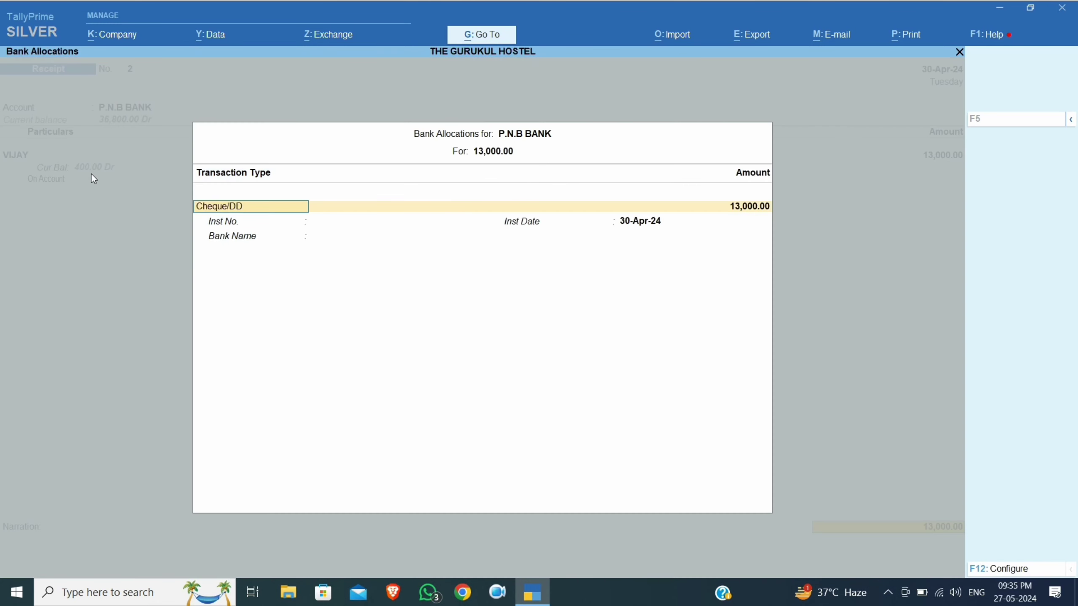
key("Return")
key("Return")
key("Return")
key("Return")
key("Return")
key("Return")
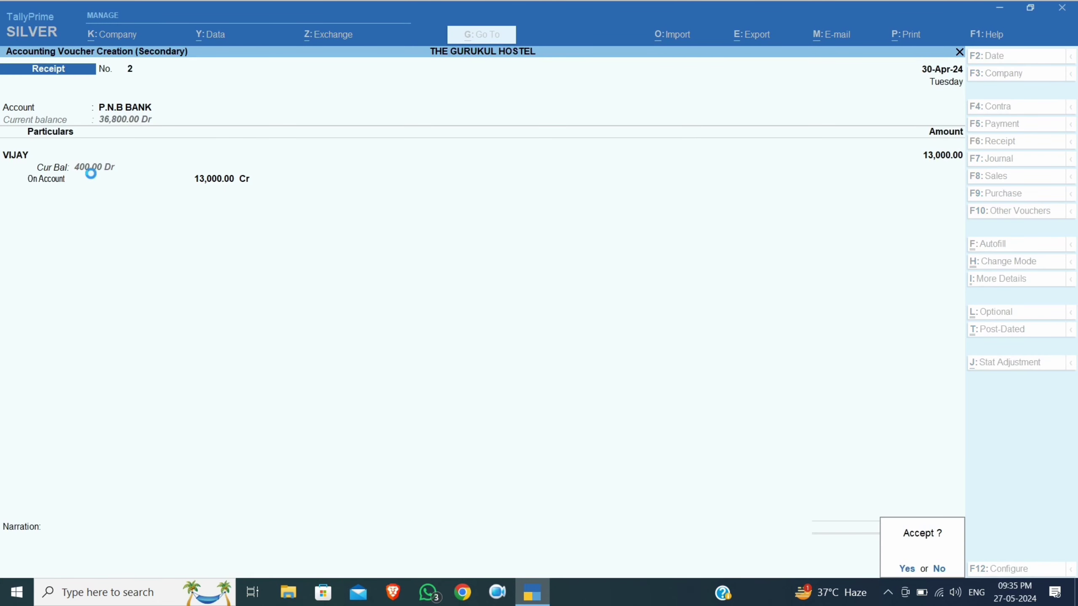
key("Return")
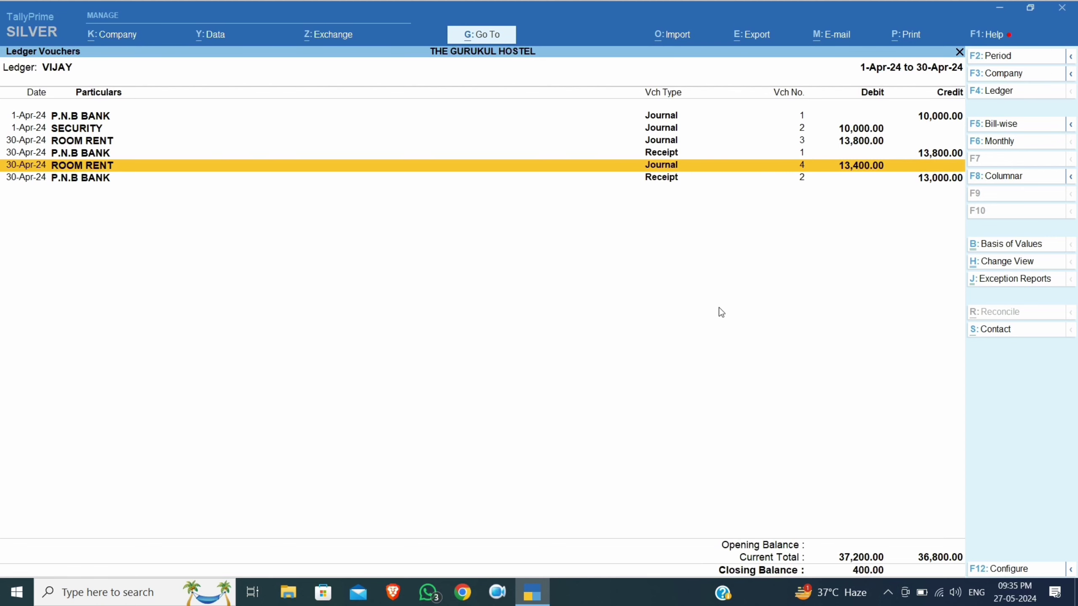
Duplicate Journal 4 with VIJAY debited 13,000, room rent 10,000 and food 2,500
key("alt+2")
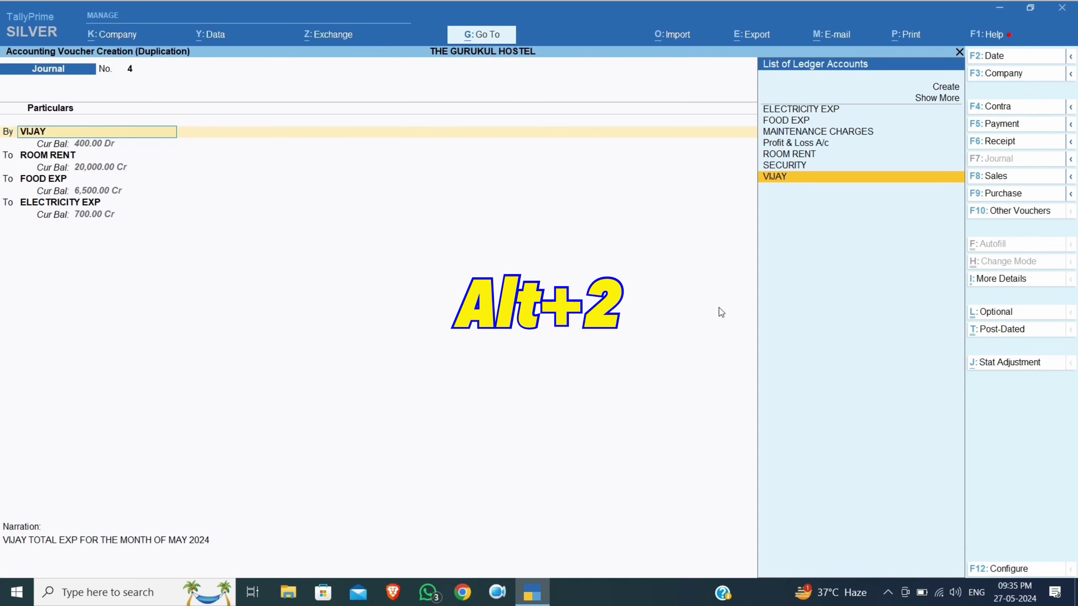
key("F2")
type("31.")
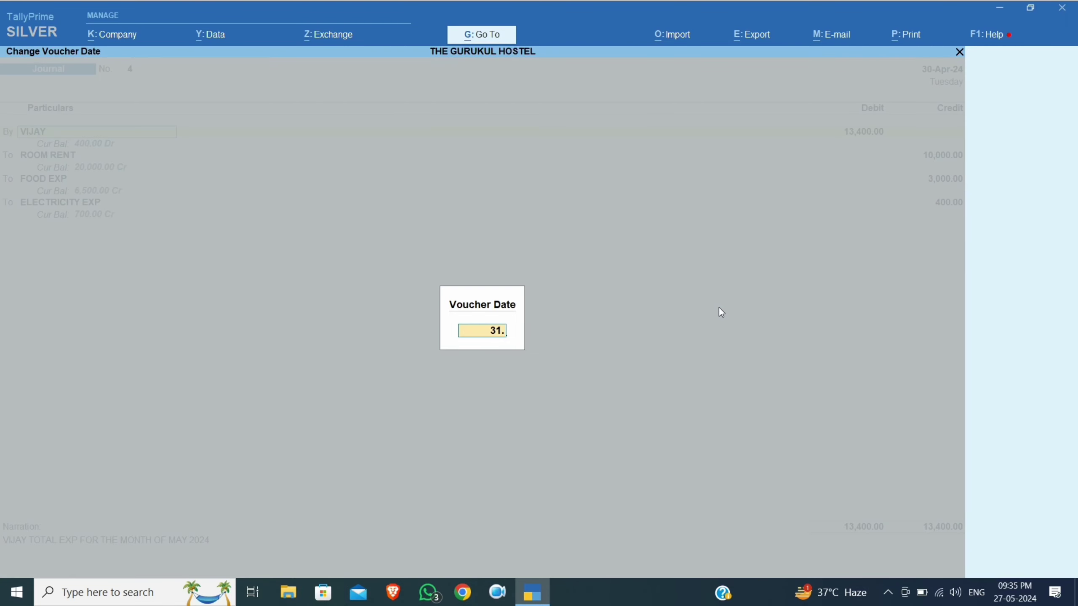
type("5")
key("Return")
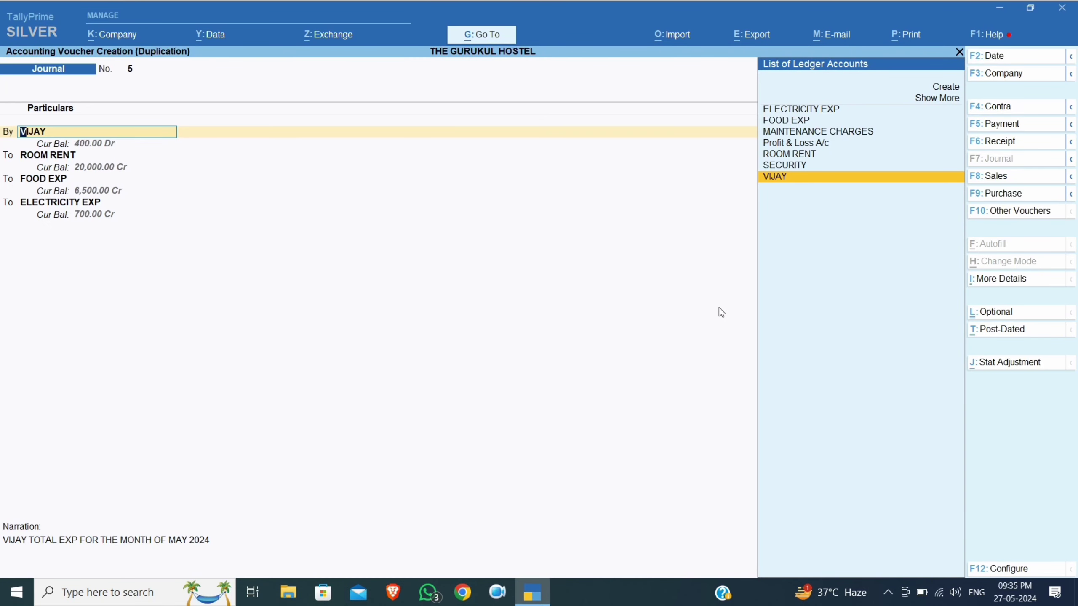
key("Return")
key("Return")
key("Return")
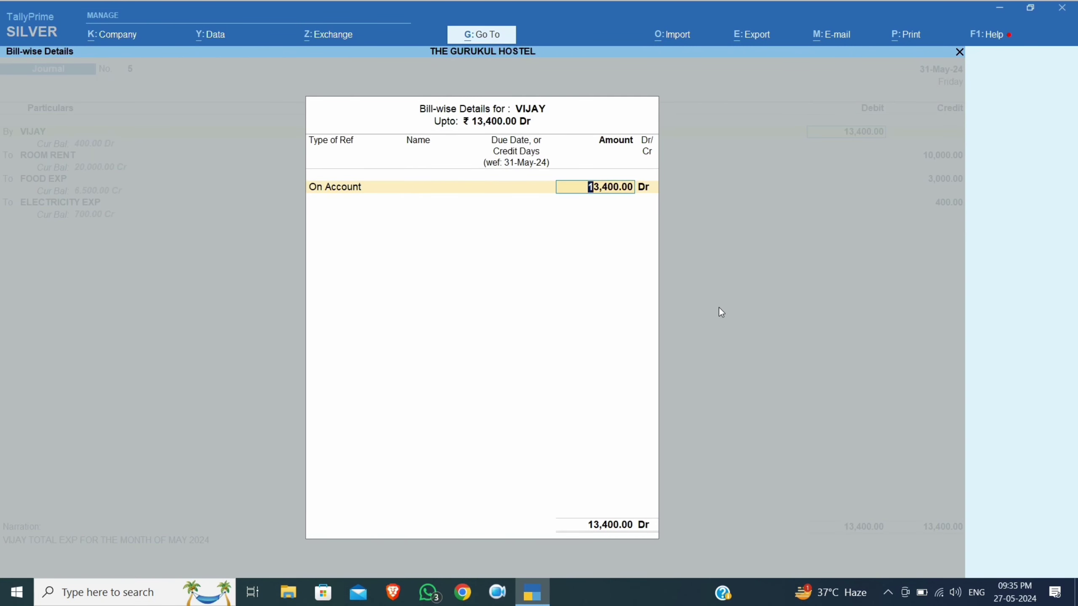
key("Return")
key("Return")
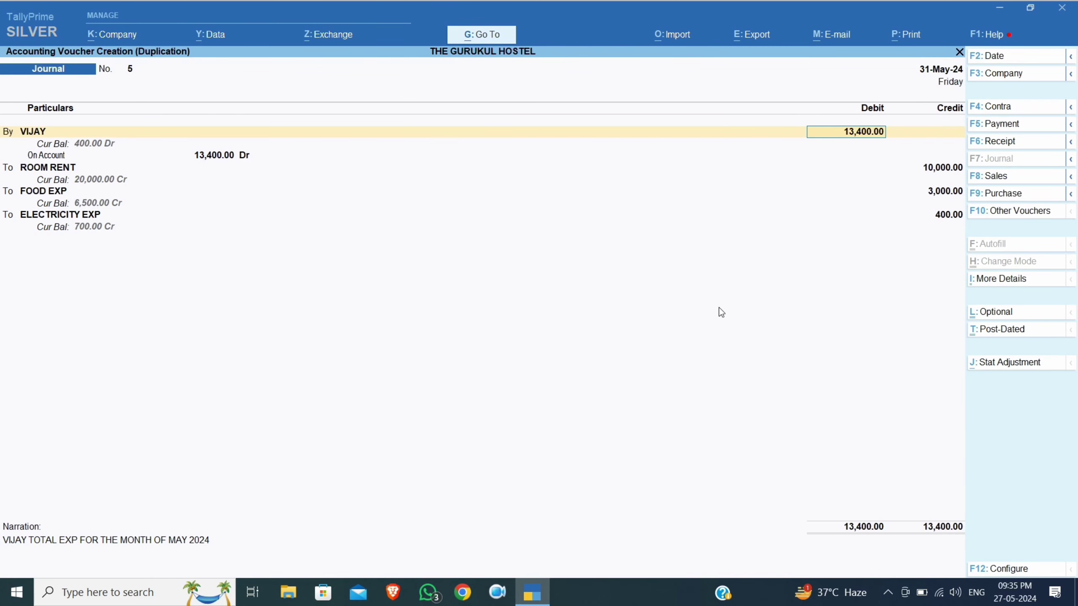
type("13000")
key("Return")
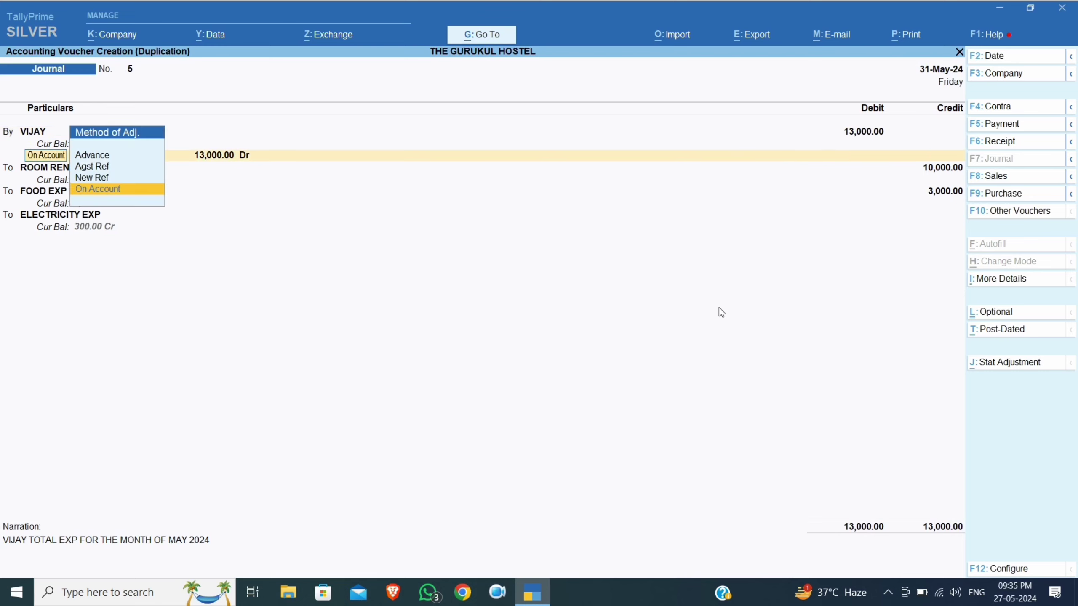
key("Return")
key("Return")
key("Return")
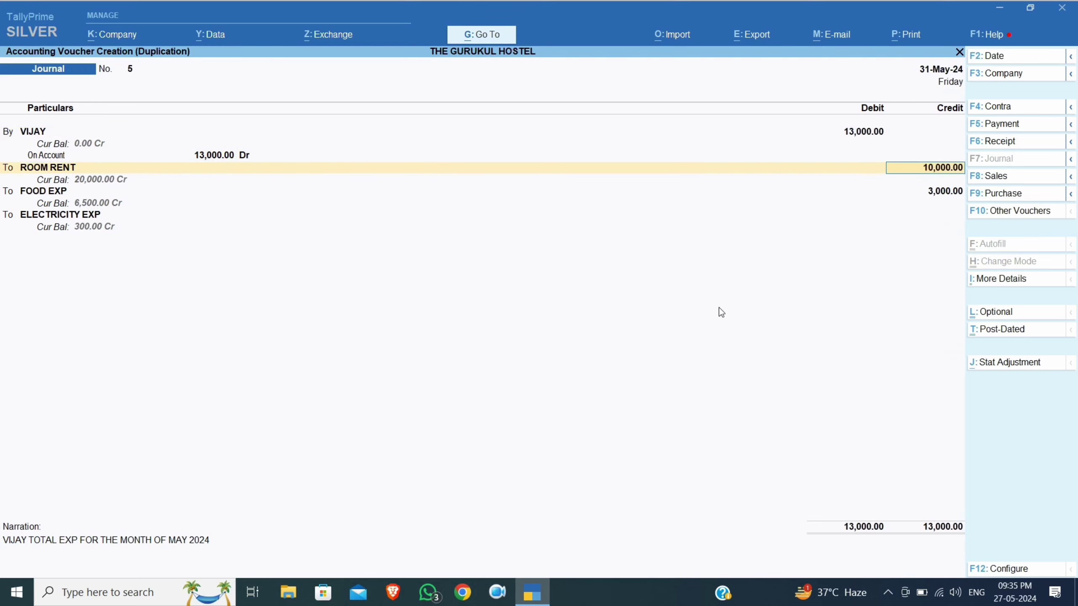
key("Return")
key("Return")
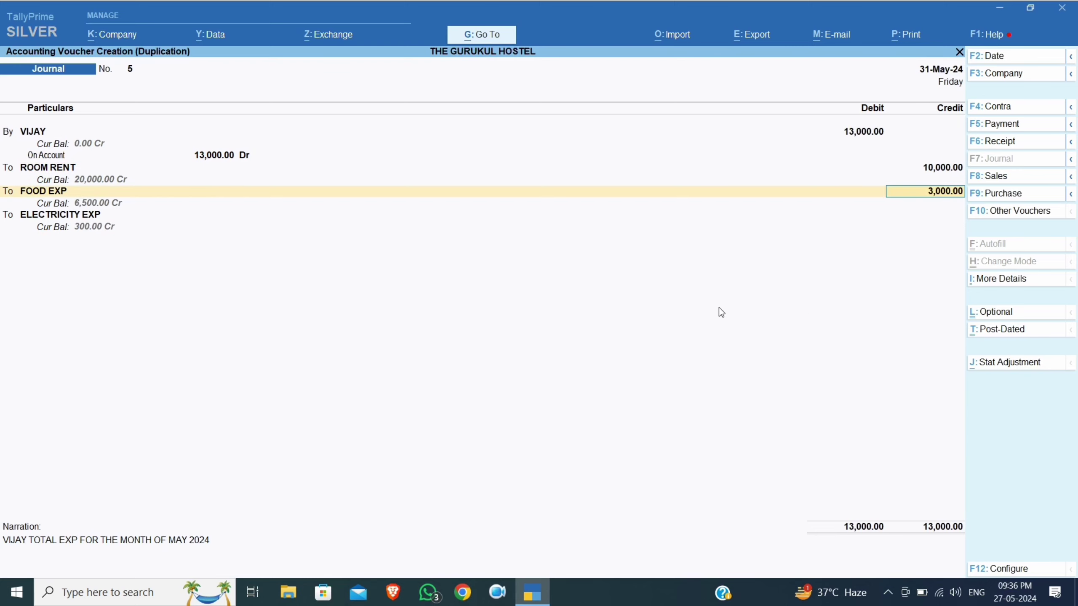
type("2500")
key("Return")
key("Return")
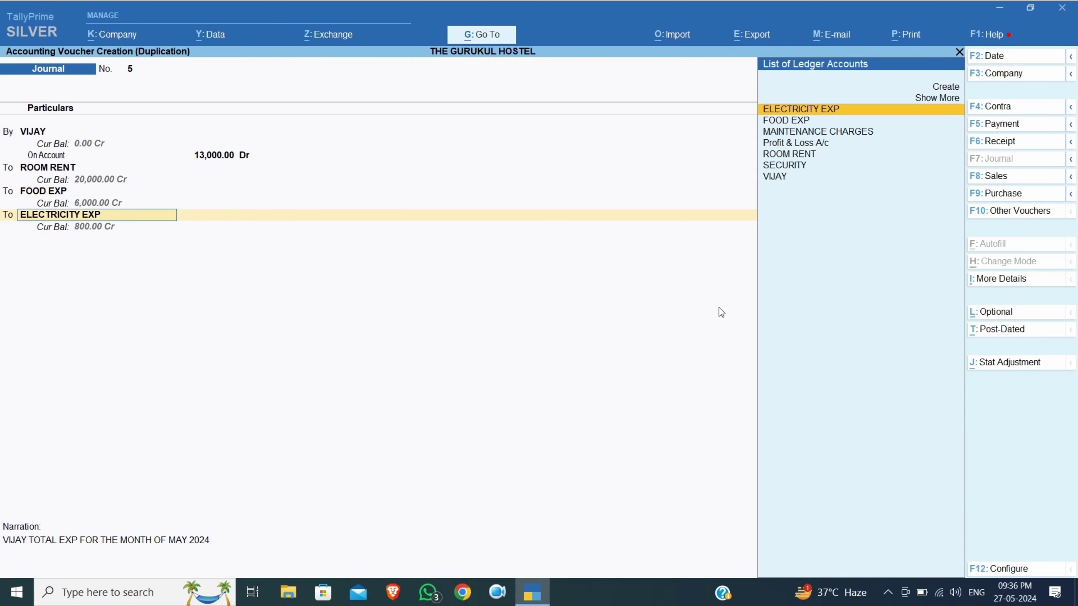
key("Return")
Keep electricity at 500, change the narration to JUNE 2024, date it 30-Jun-24 and save
key("Return")
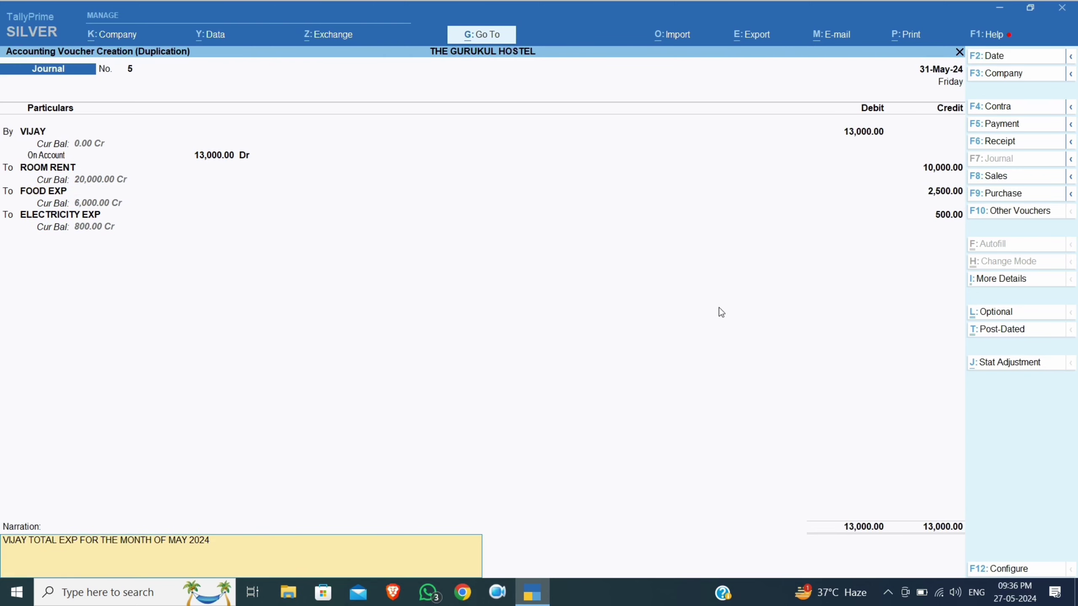
key("End")
key("BackSpace")
key("BackSpace")
key("BackSpace")
key("BackSpace")
key("BackSpace")
key("BackSpace")
key("BackSpace")
key("BackSpace")
type("JUNE")
key("Return")
key("Escape")
type("202")
key("F2")
type("30")
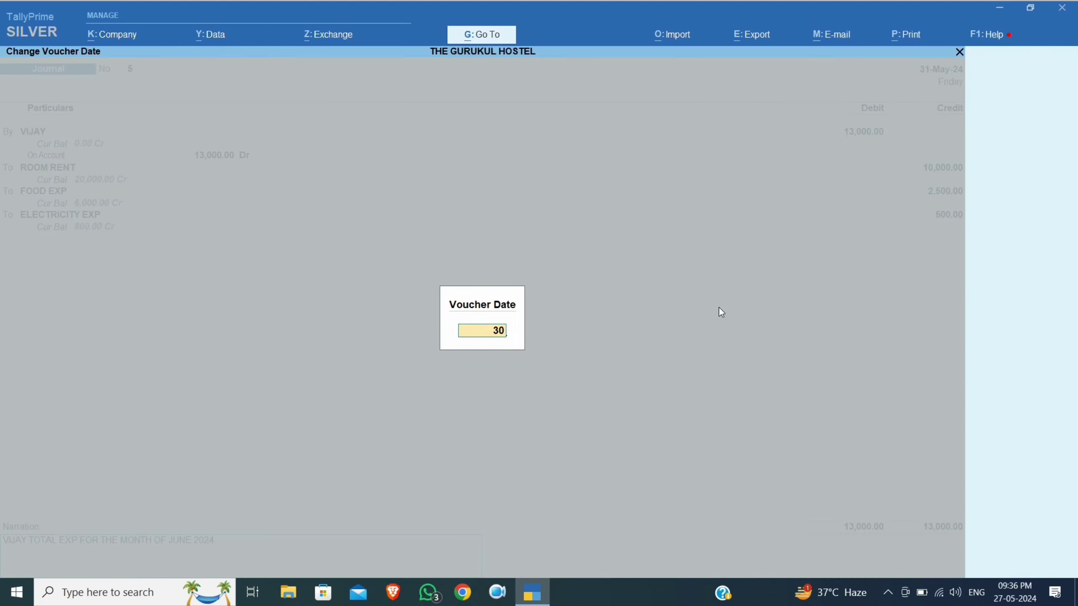
type(".6")
key("Return")
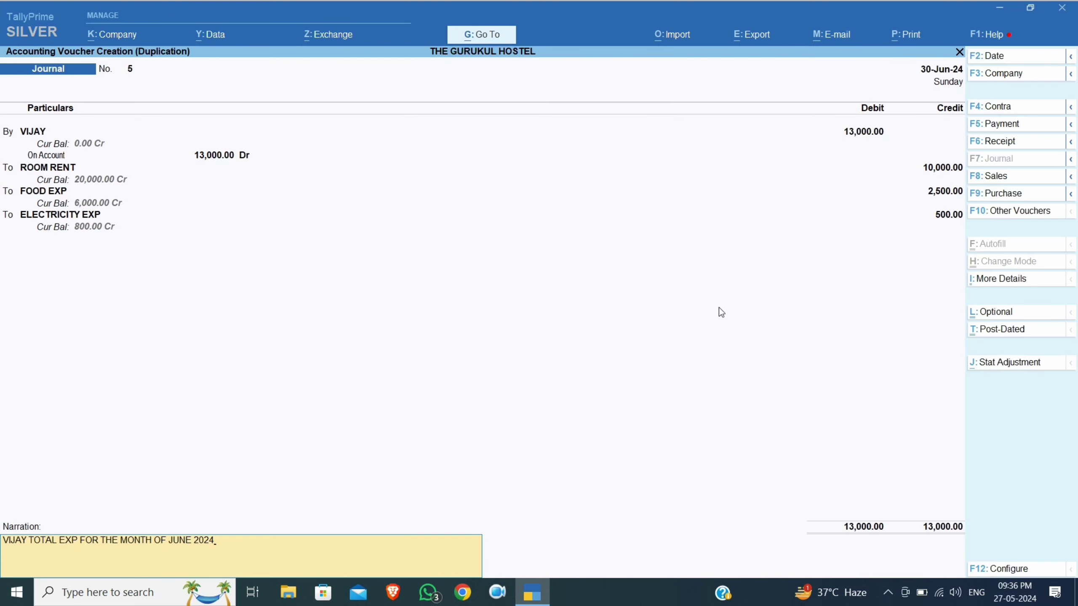
key("Return")
key("Return")
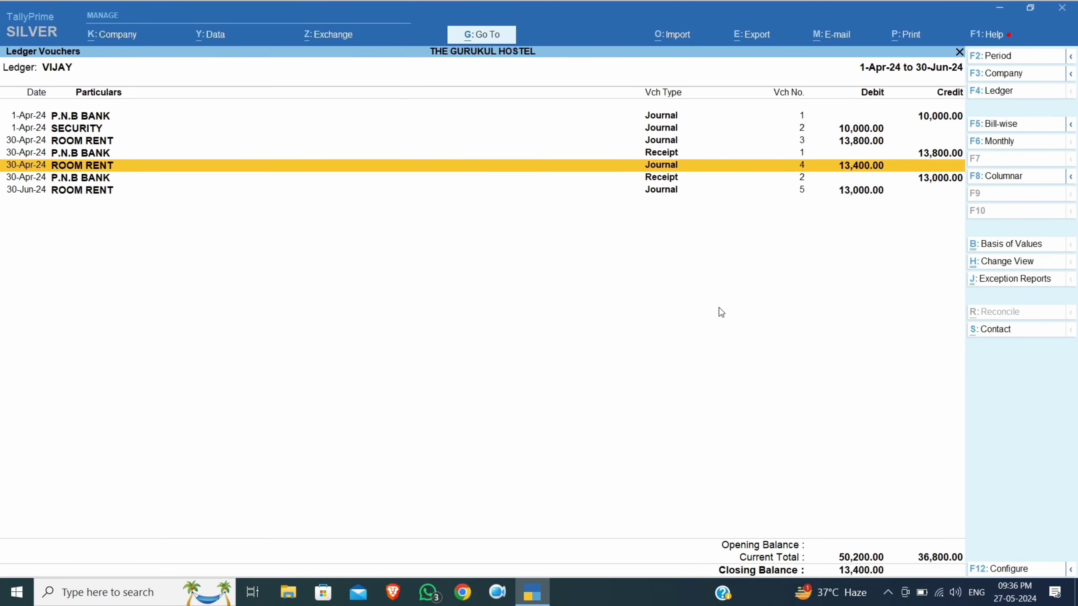
From the 30-Jun-24 Room Rent entry, add a new voucher as a Receipt
left_click(857, 192)
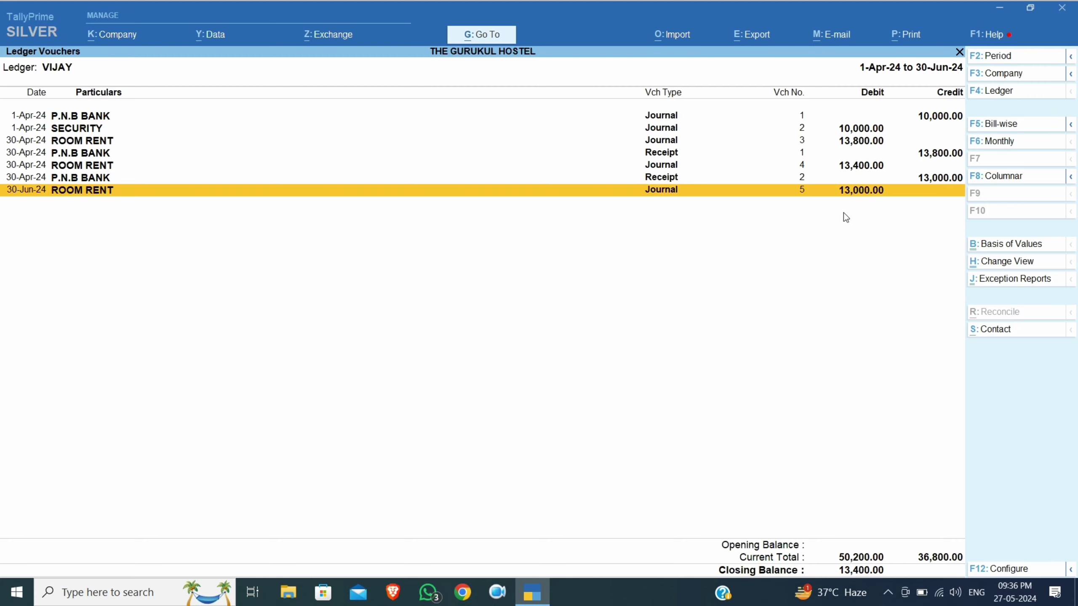
key("alt")
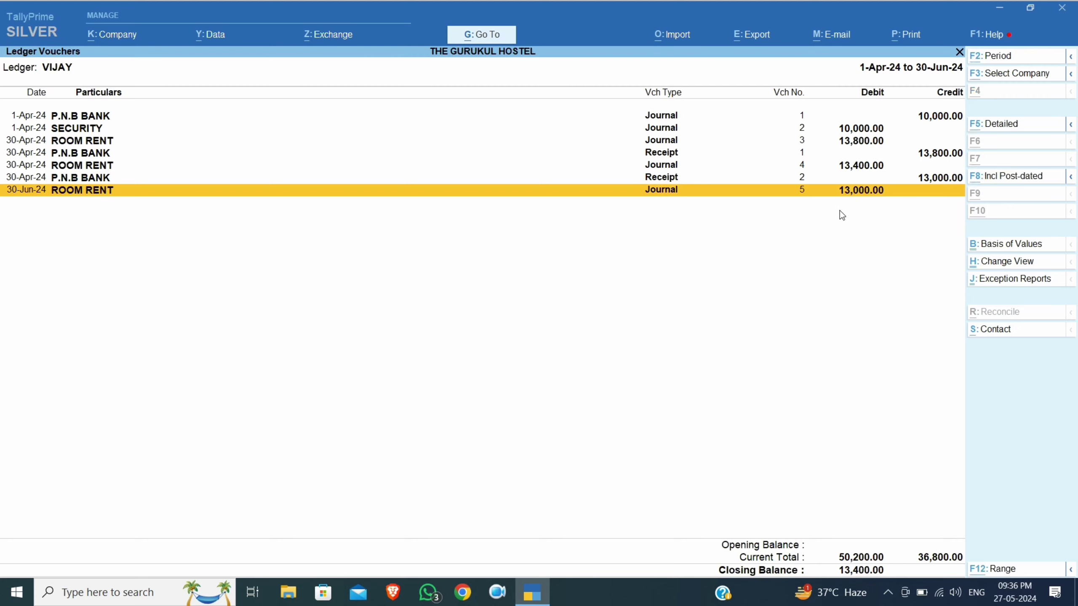
key("alt+a")
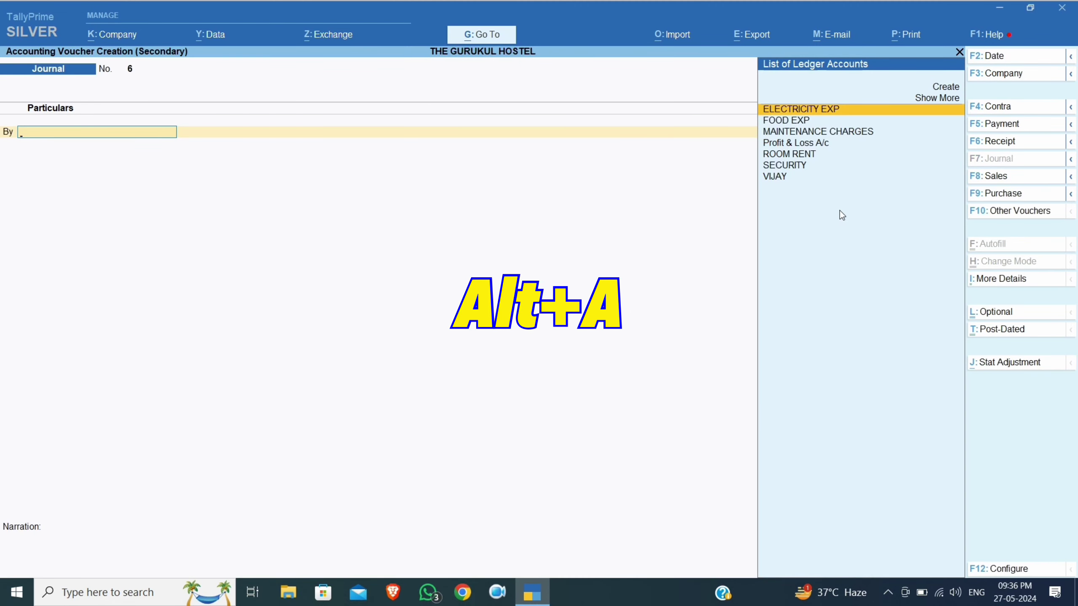
key("F5")
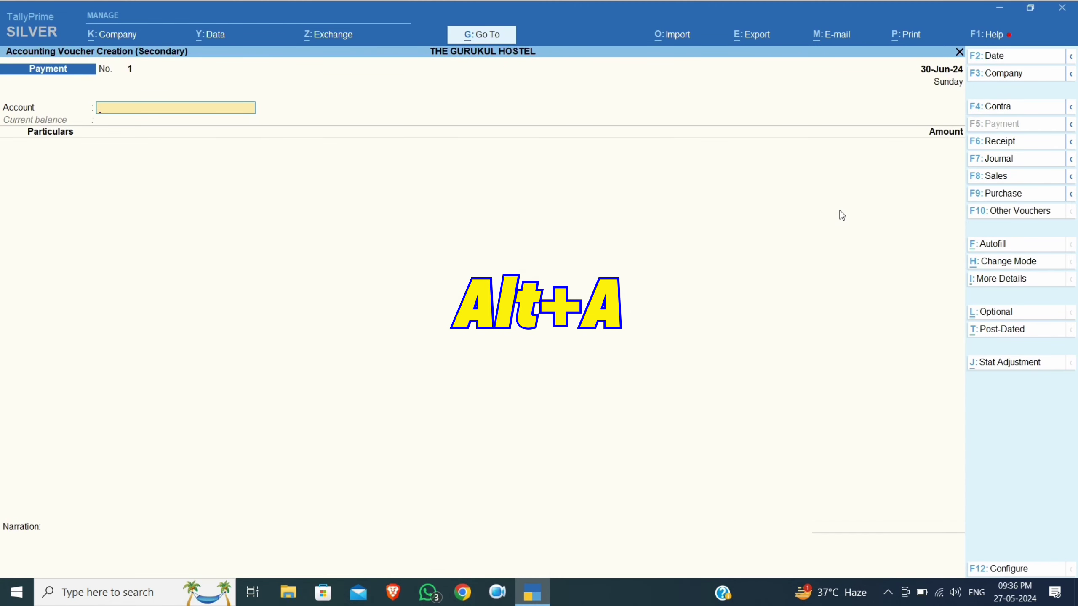
key("F6")
Record 3,400 received from VIJAY into P.N.B BANK on account
type("p")
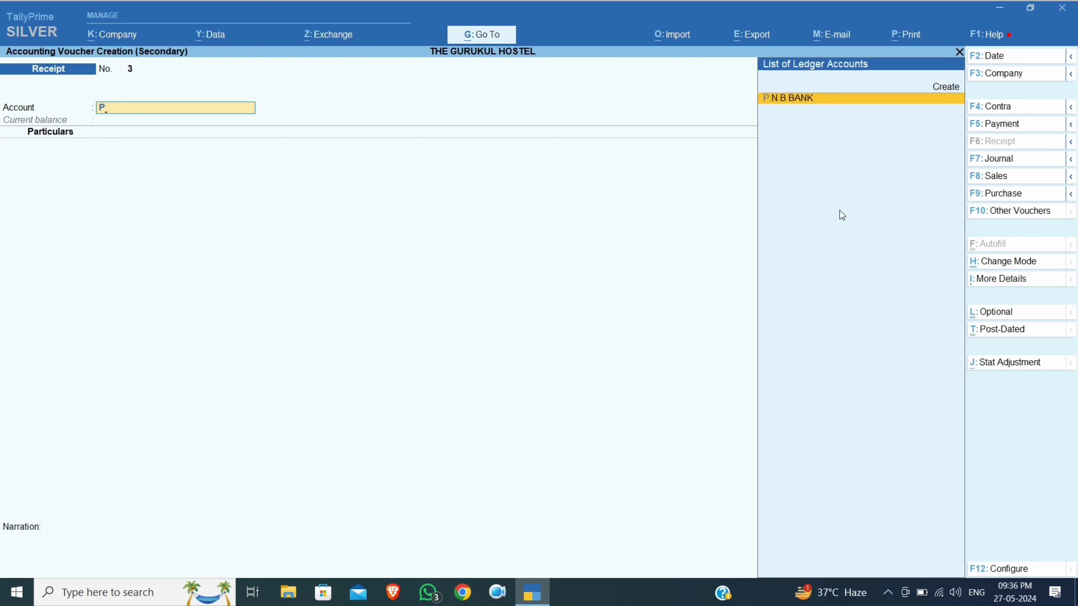
key("Return")
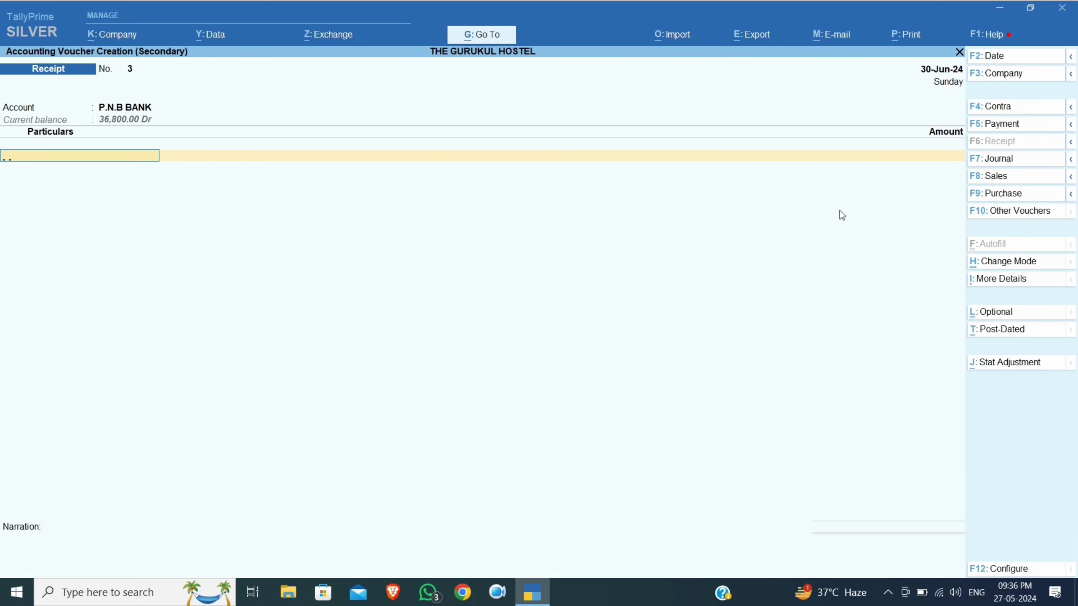
type("vij")
key("Return")
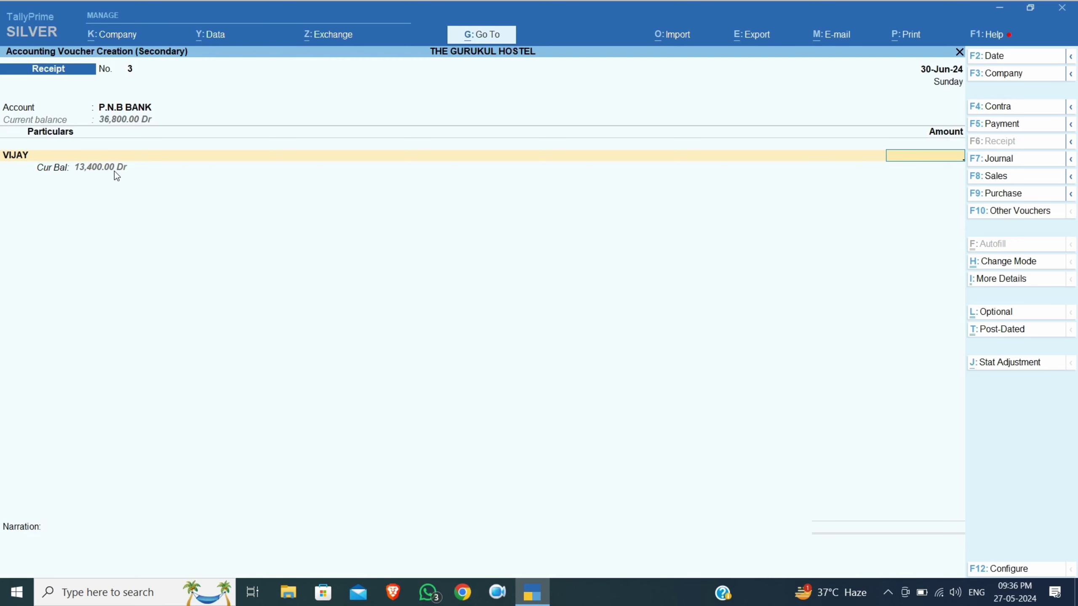
type("3400")
key("Return")
key("Return")
key("Return")
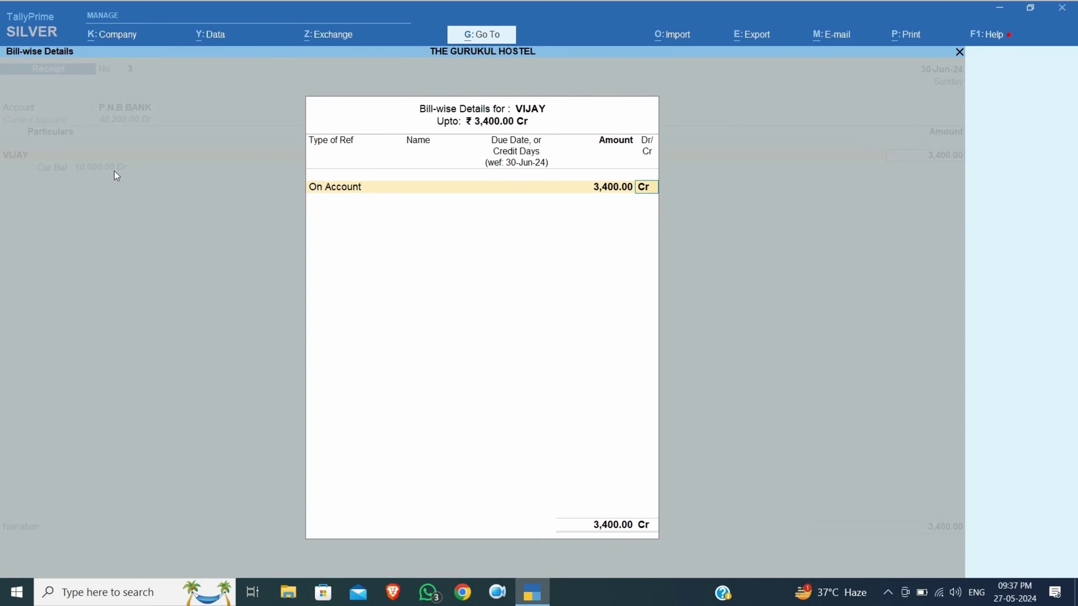
key("Return")
key("Return")
key("Return")
key("Return")
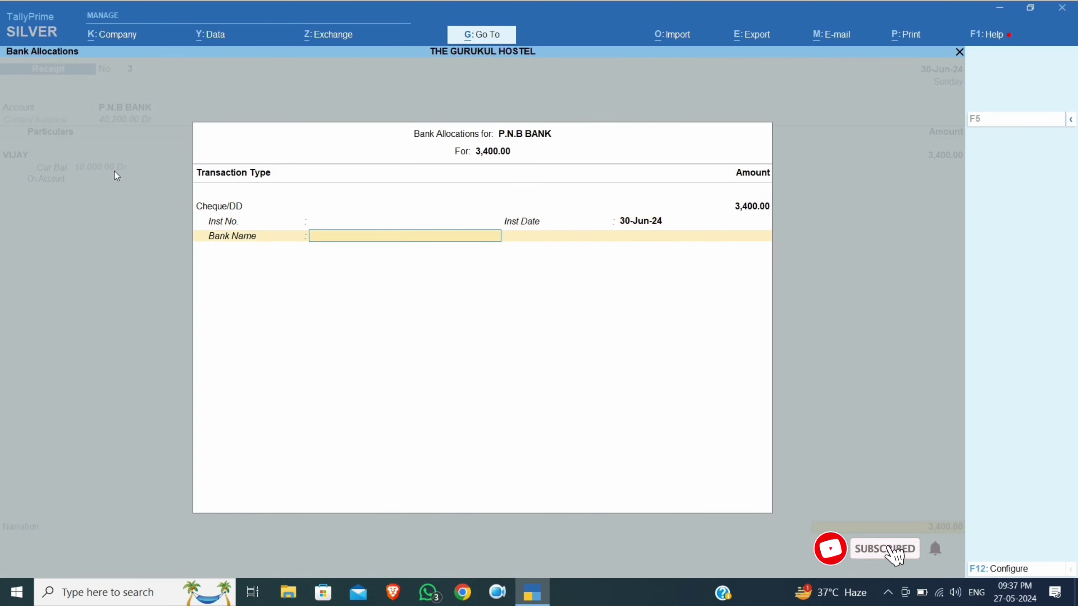
key("Return")
key("Return")
key("Return")
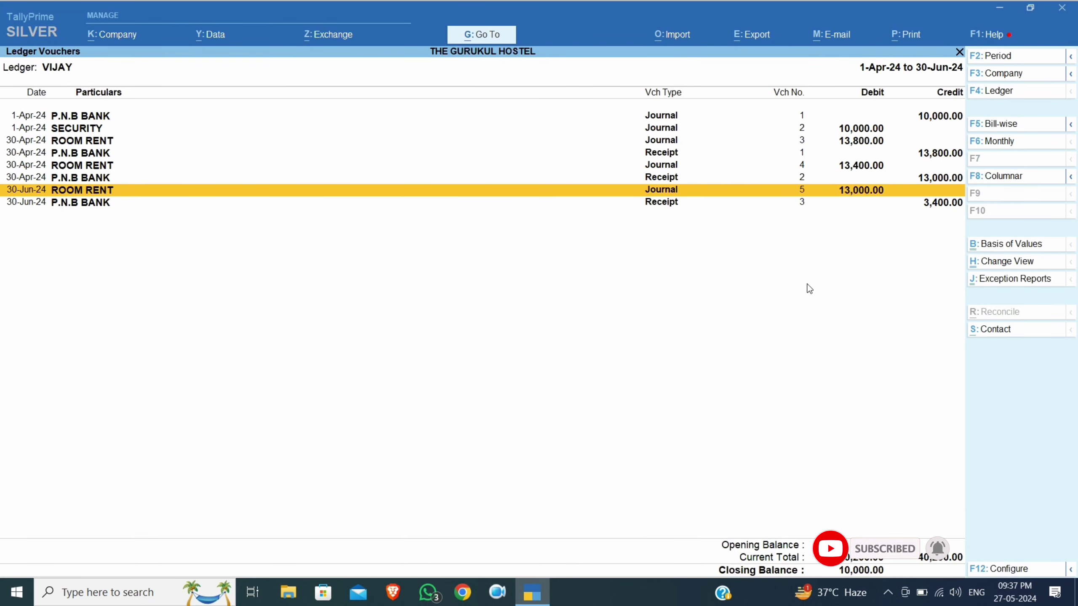
key("Down")
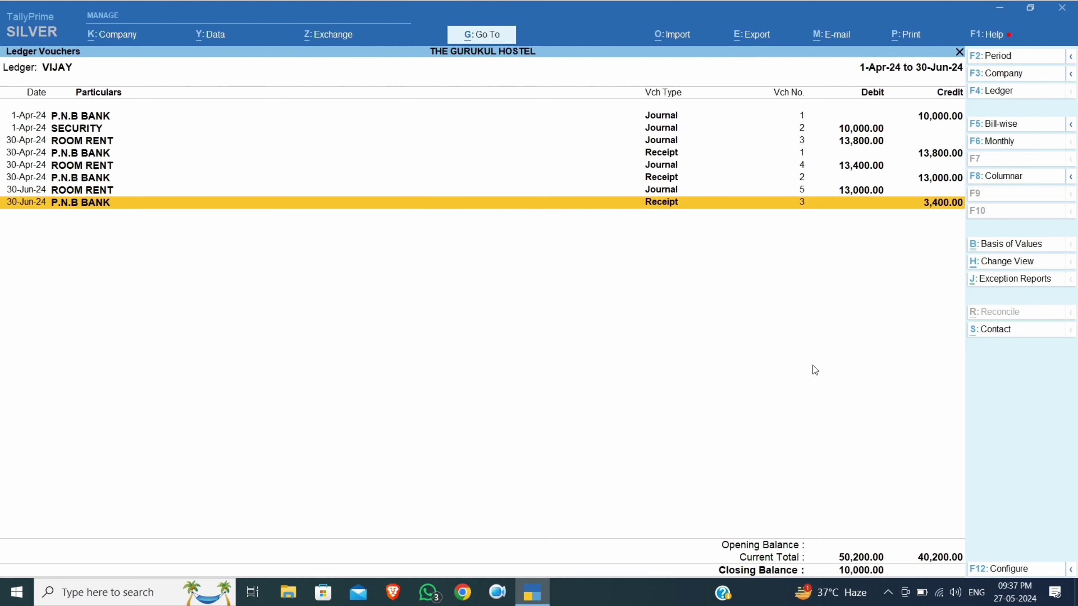
Display the SECURITY ledger for the period ending 30-6-2024, then return to Gateway
key("Escape")
key("Escape")
key("Escape")
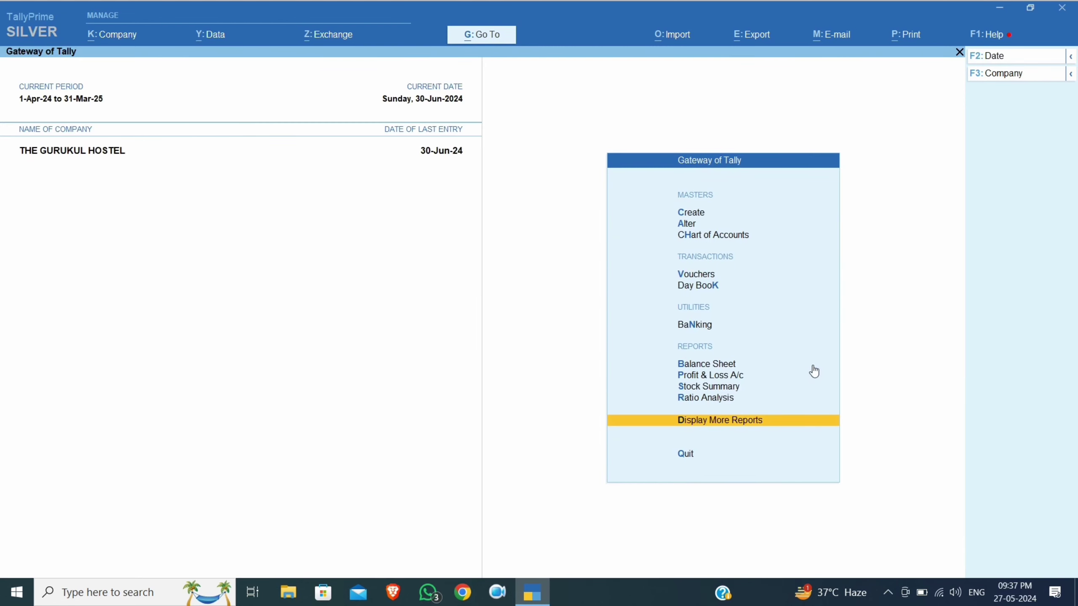
key("Home")
type("dal")
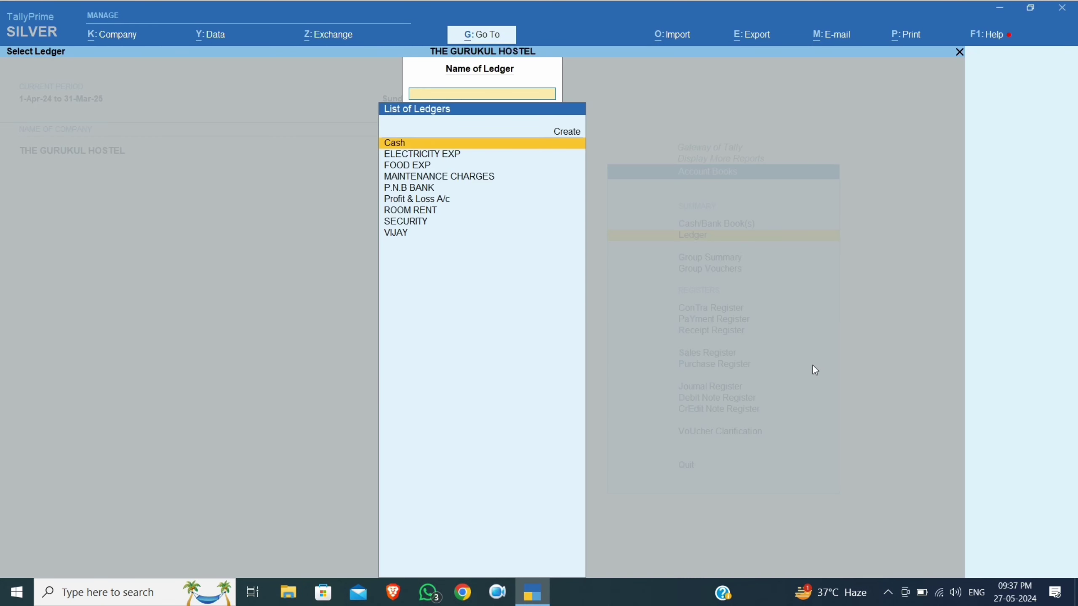
type("sec")
key("Return")
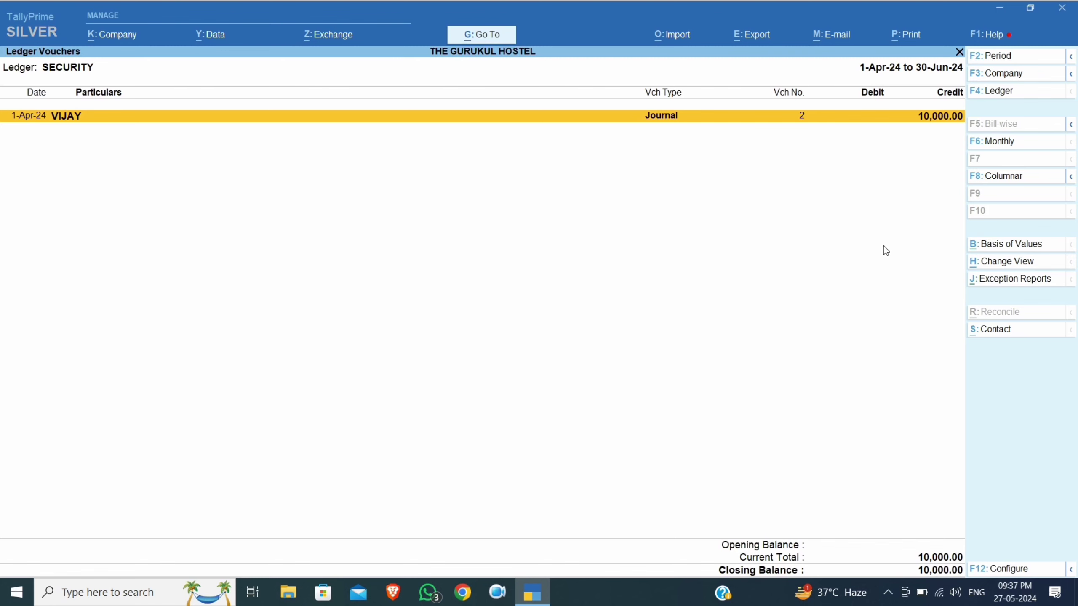
key("F2")
key("BackSpace")
key("Return")
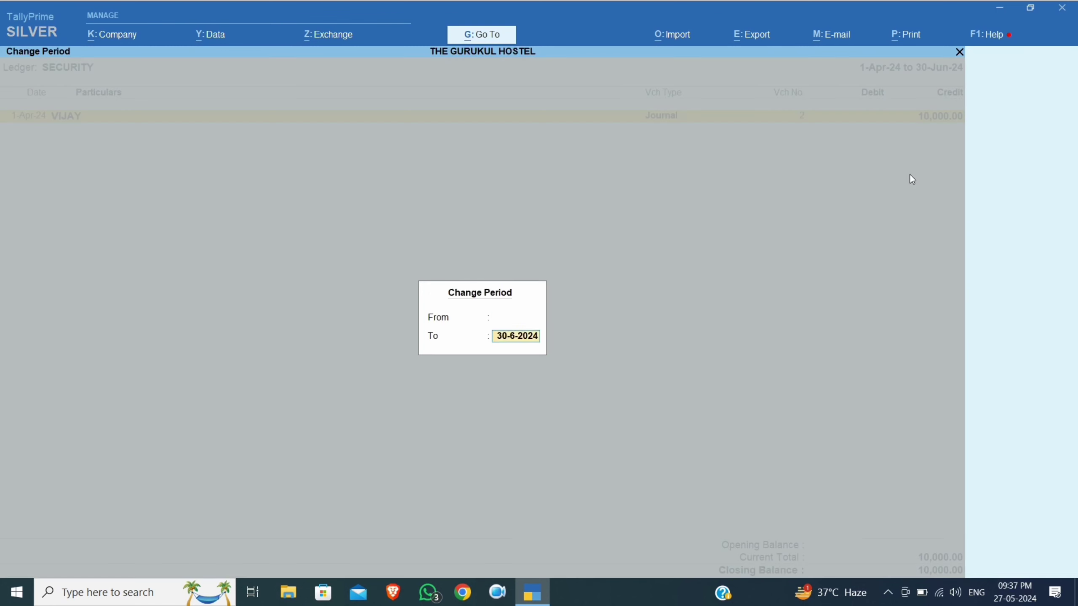
key("Return")
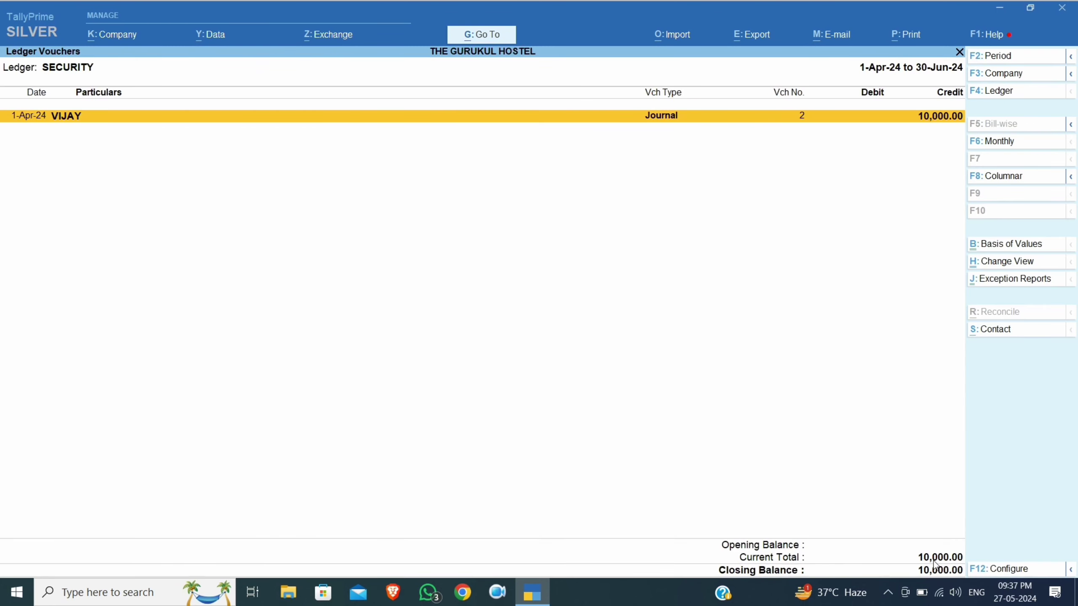
key("Escape")
key("Escape")
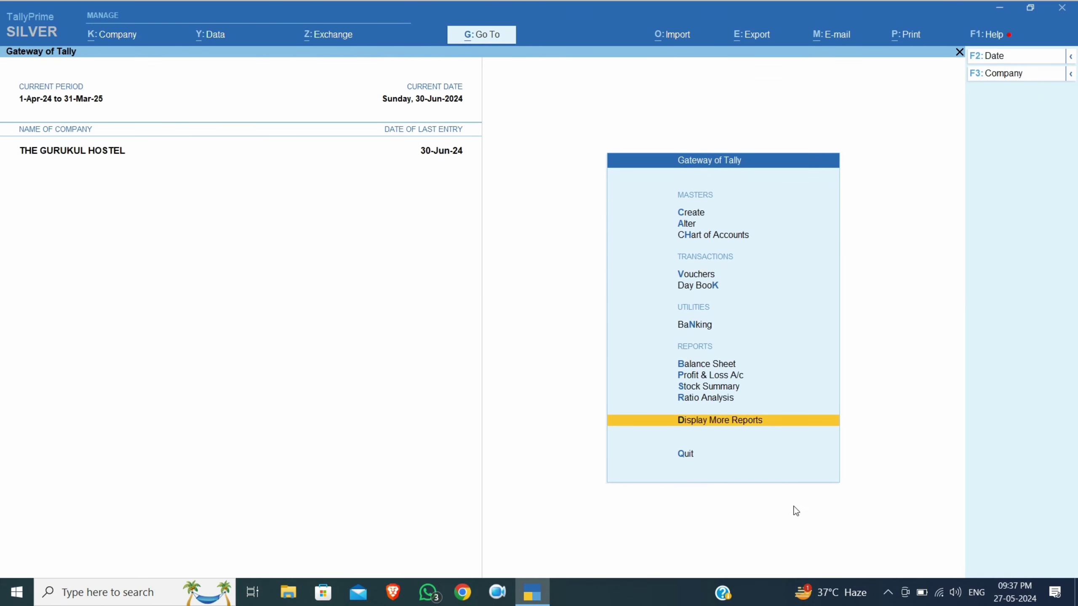
key("Escape")
Open VIJAY's ledger from 1-4-24, select the latest June entry and add a voucher
type("ndal")
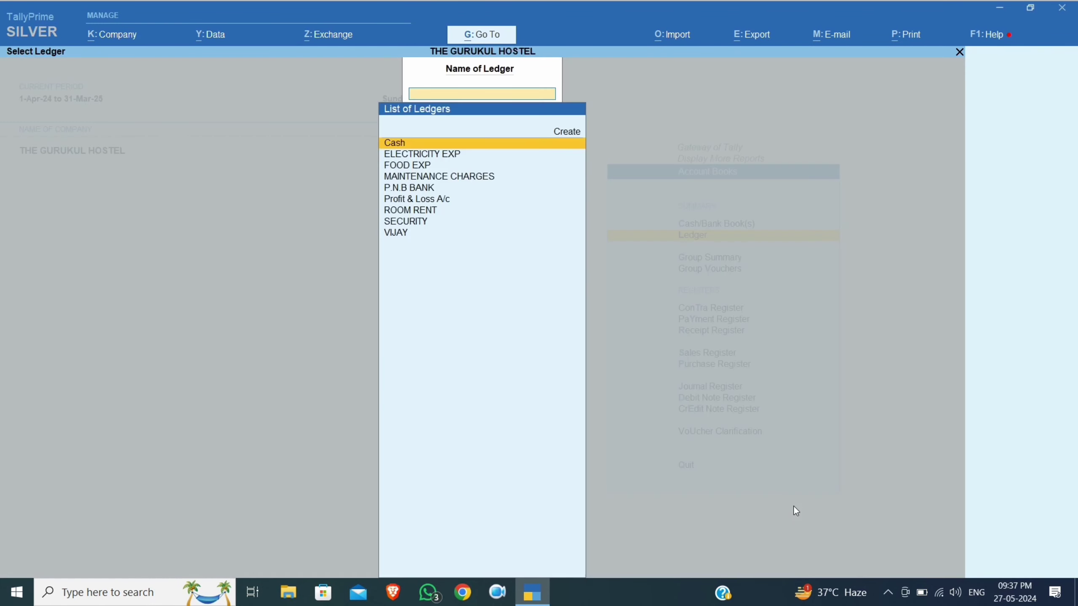
type("VIJ")
key("Return")
key("F2")
type("1-4-24")
key("Return")
key("Return")
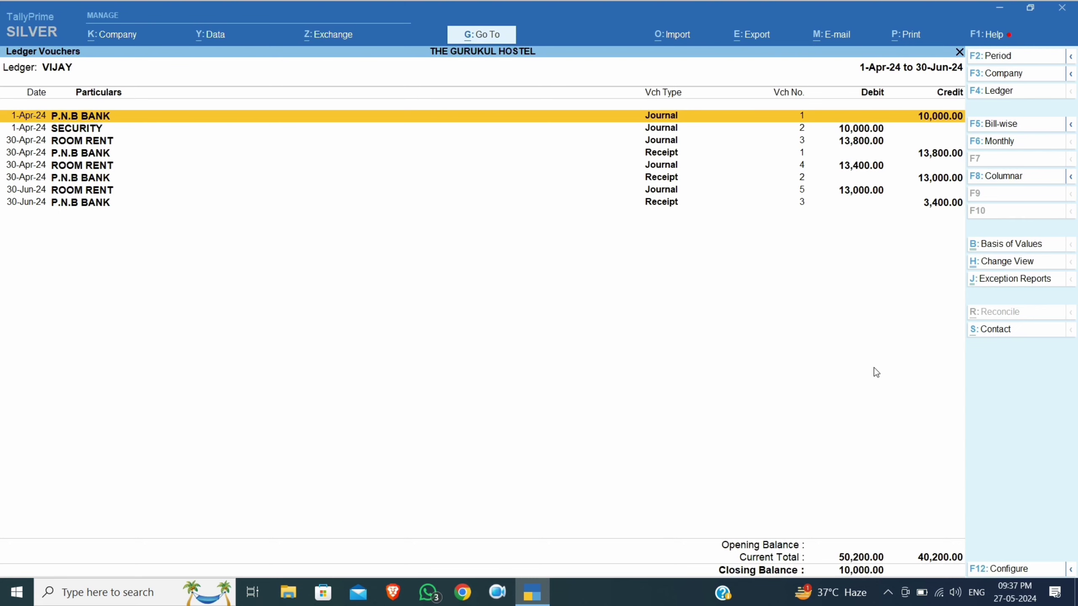
key("Down")
key("Down")
key("Down")
key("Down")
key("Down")
key("Down")
key("Down")
key("ctrl")
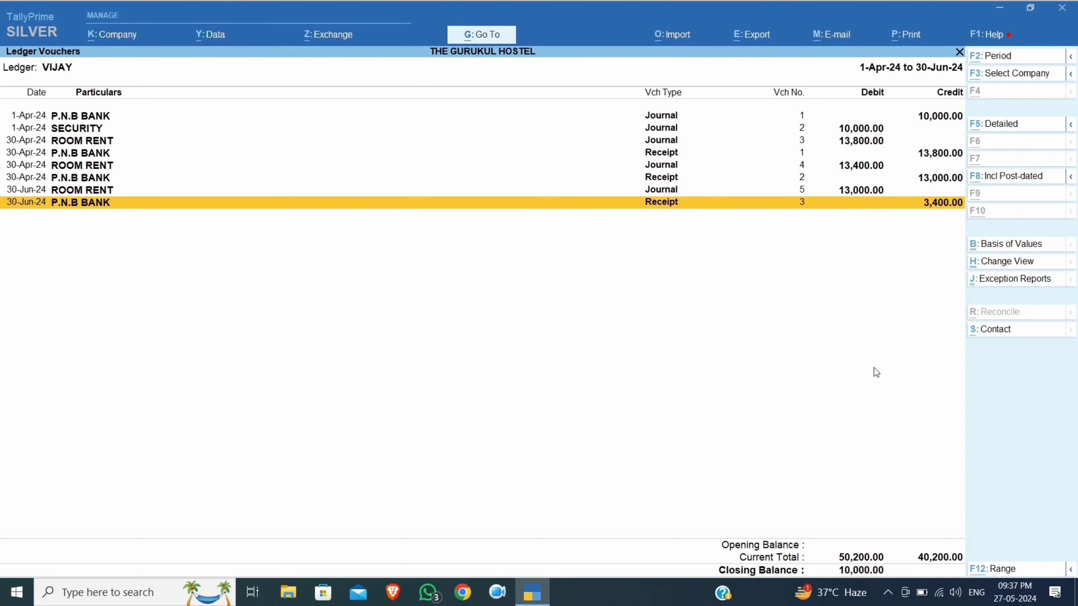
key("alt+a")
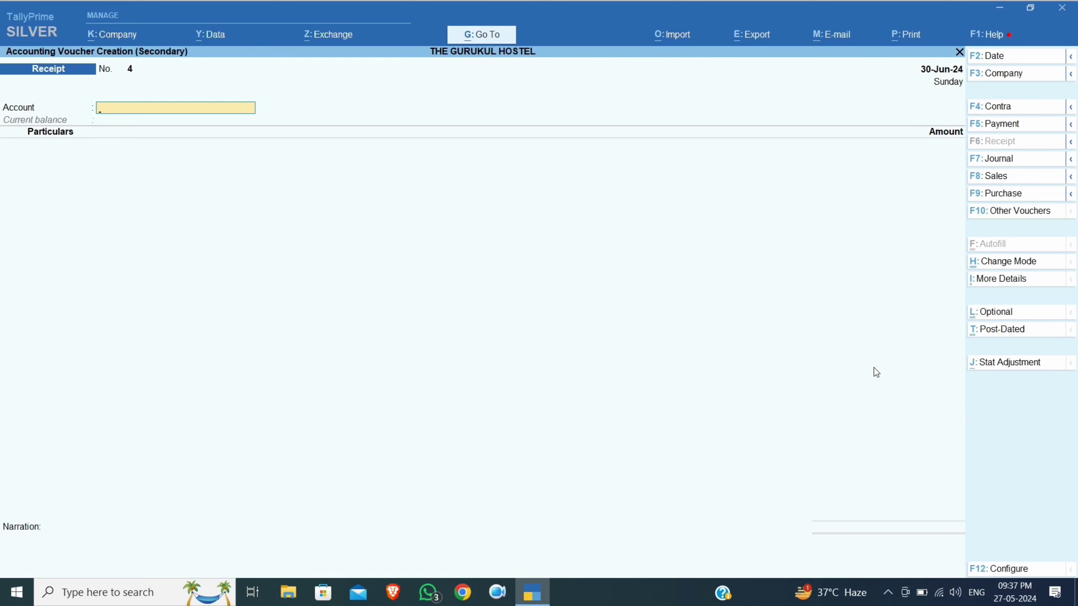
Pass a journal debiting SECURITY 10,000 and crediting VIJAY 10,000 on account
key("F7")
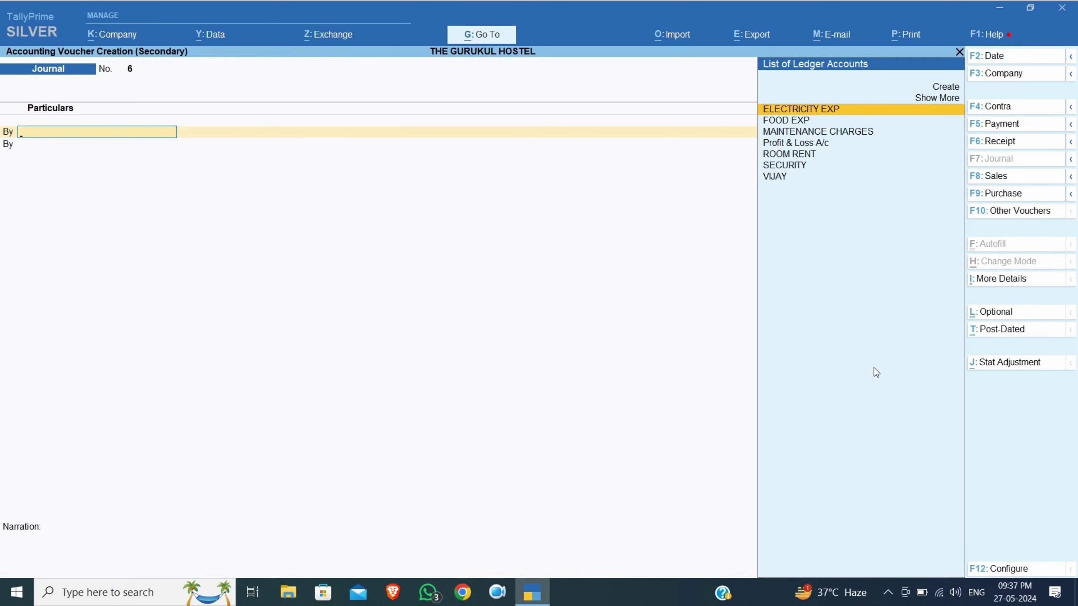
type("SE")
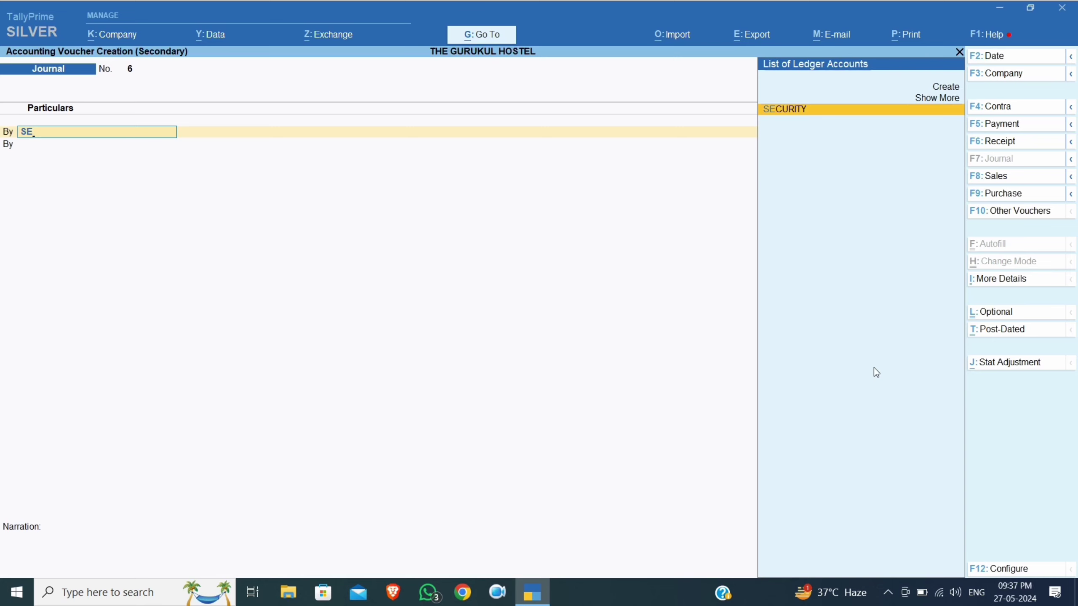
key("Return")
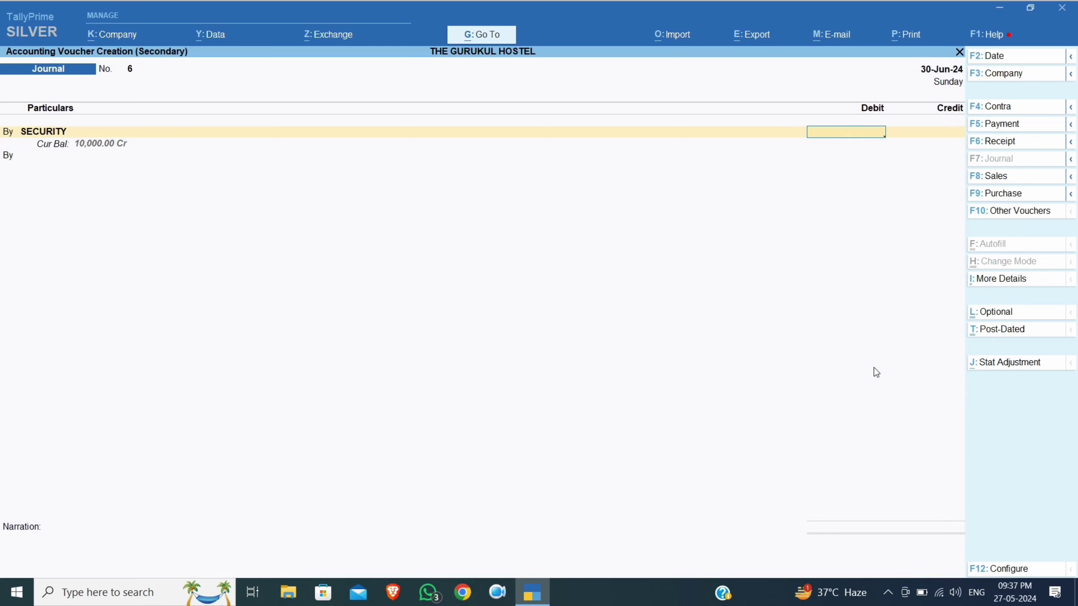
type("10,000")
key("Return")
key("t")
key("Return")
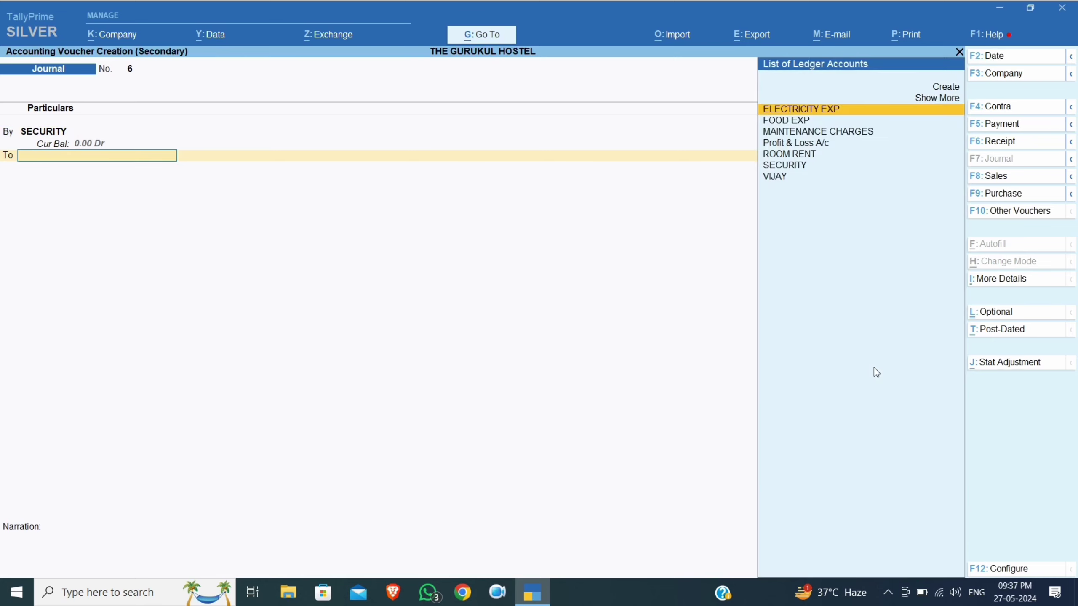
type("VIJ")
key("Return")
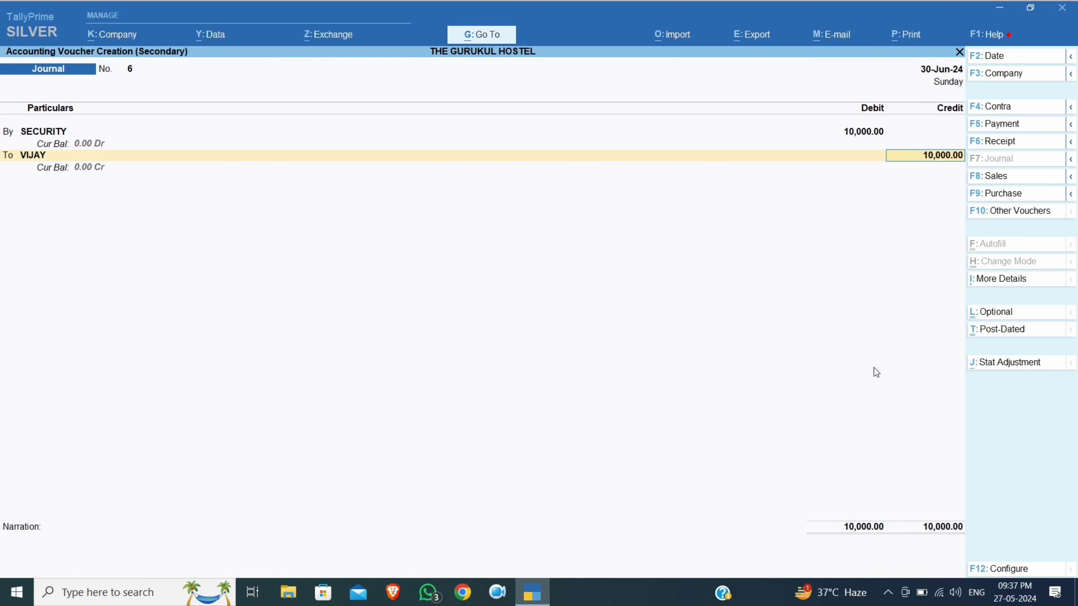
key("Return")
key("Return")
key("Return")
key("Return")
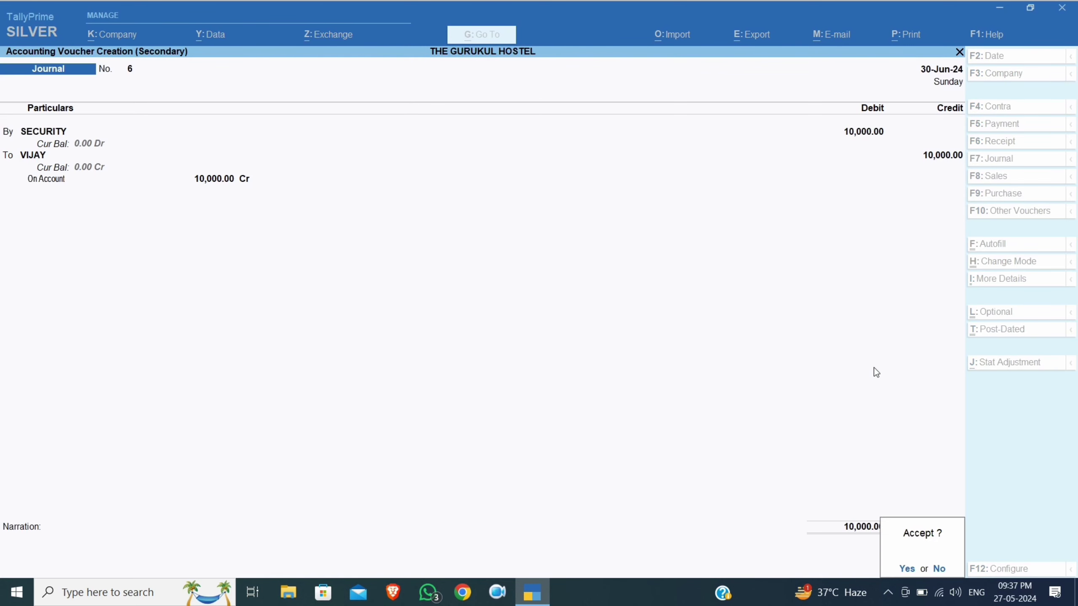
key("Return")
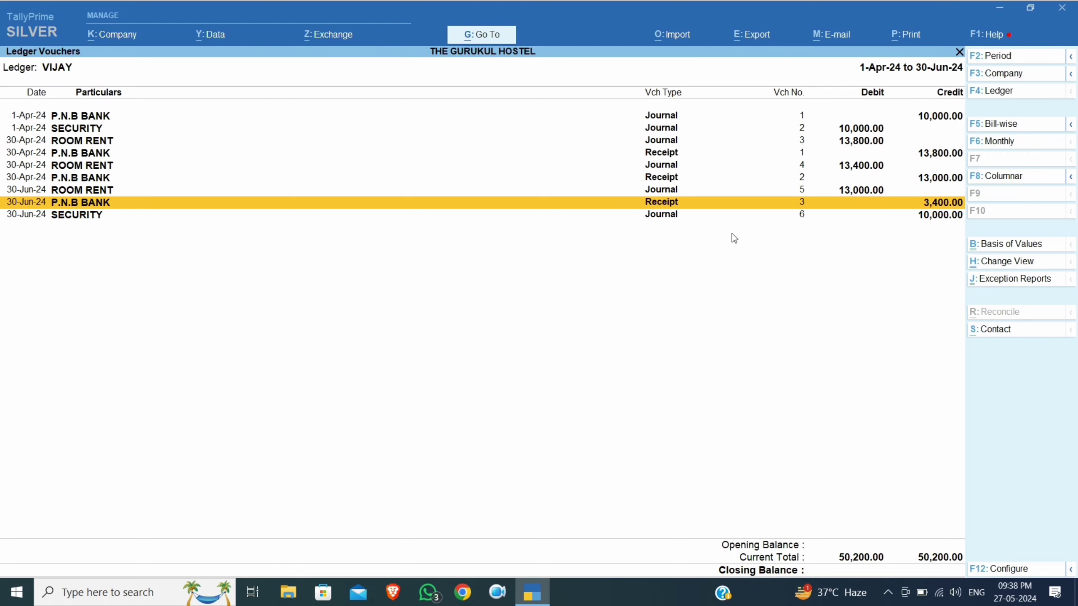
Reopen the SECURITY ledger for 1-4-2024 to 30-6-2024 to check the refund entry
key("Escape")
type("SE")
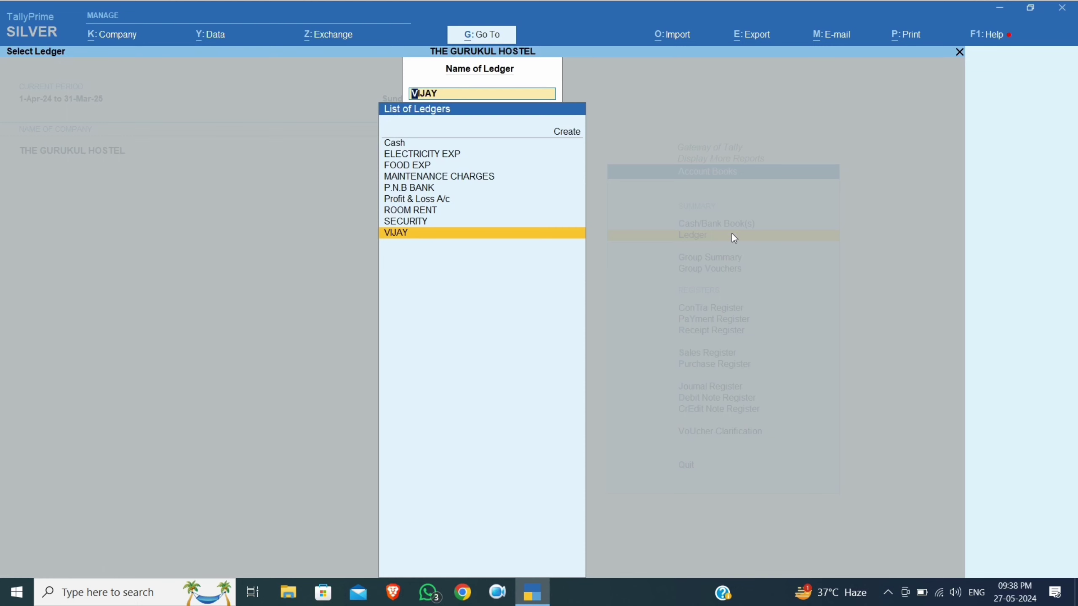
key("Return")
key("F2")
key("Return")
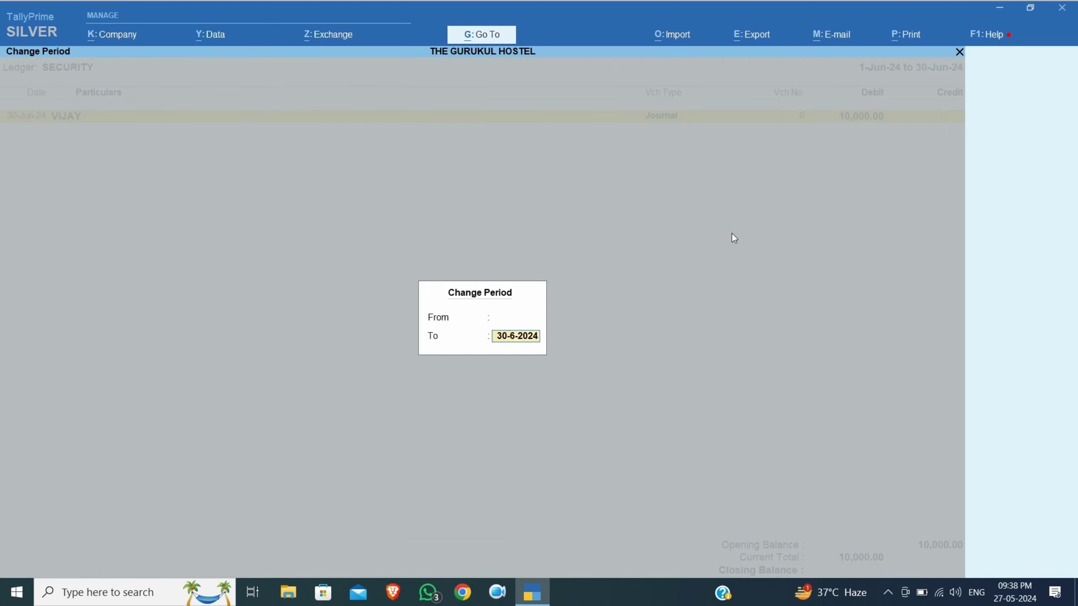
key("Return")
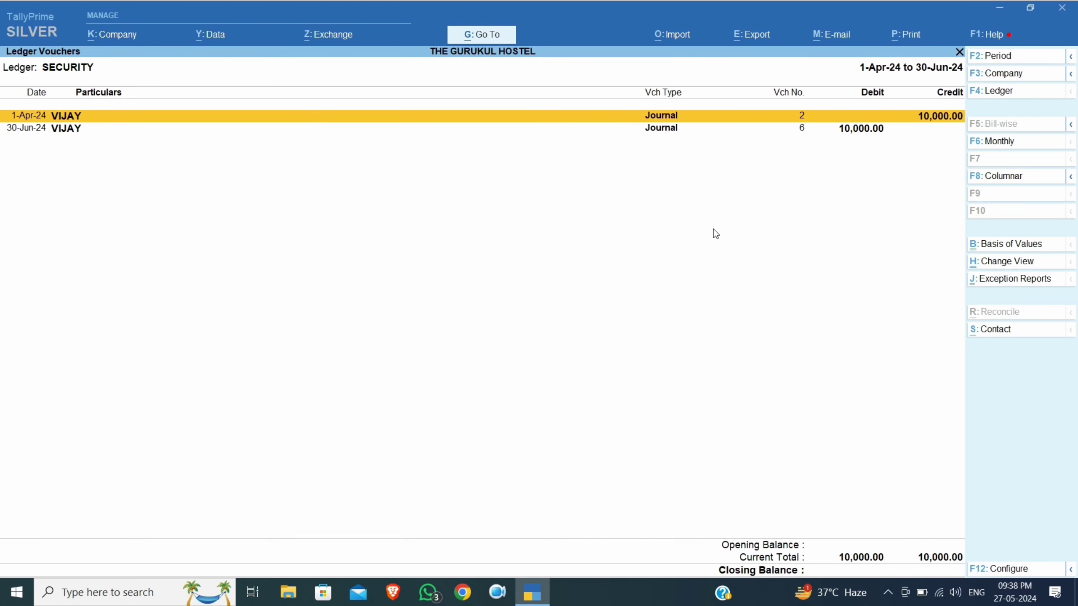